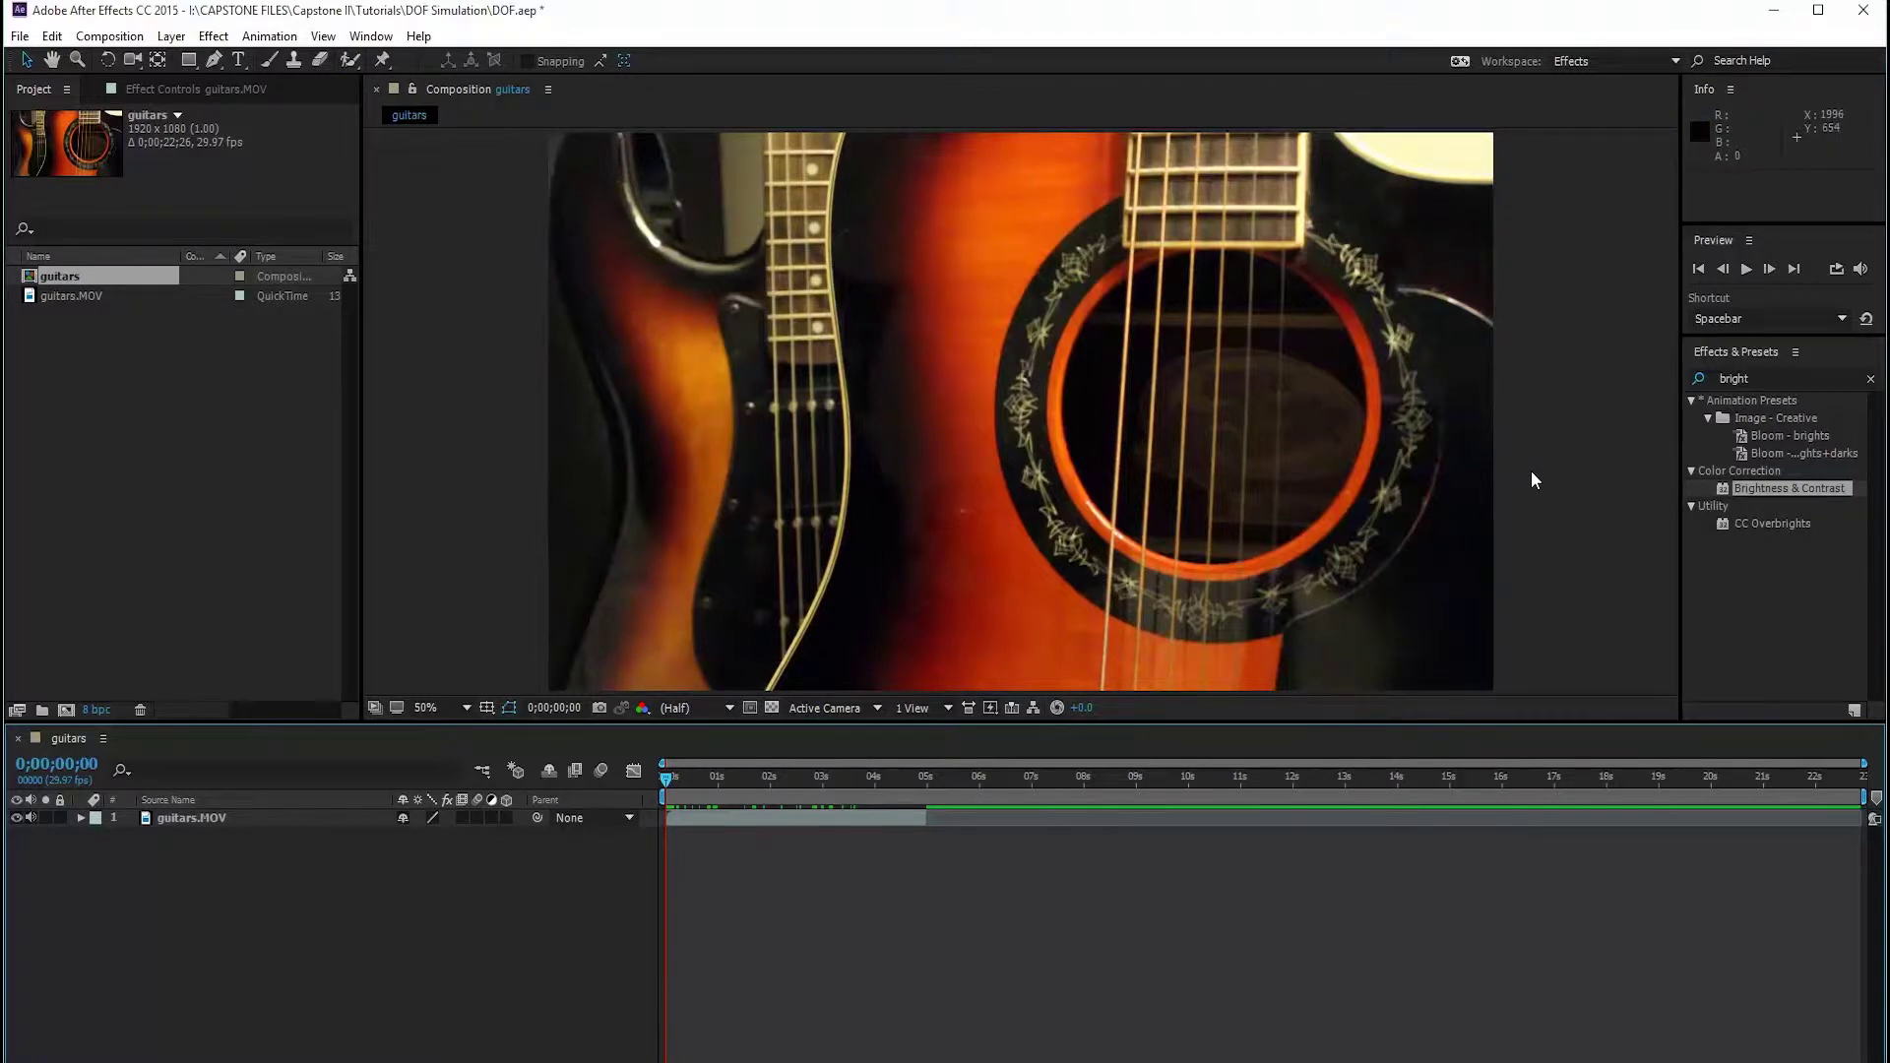
Create a new 1920×1080 composition named Comp 1 with default settings.
click(135, 37)
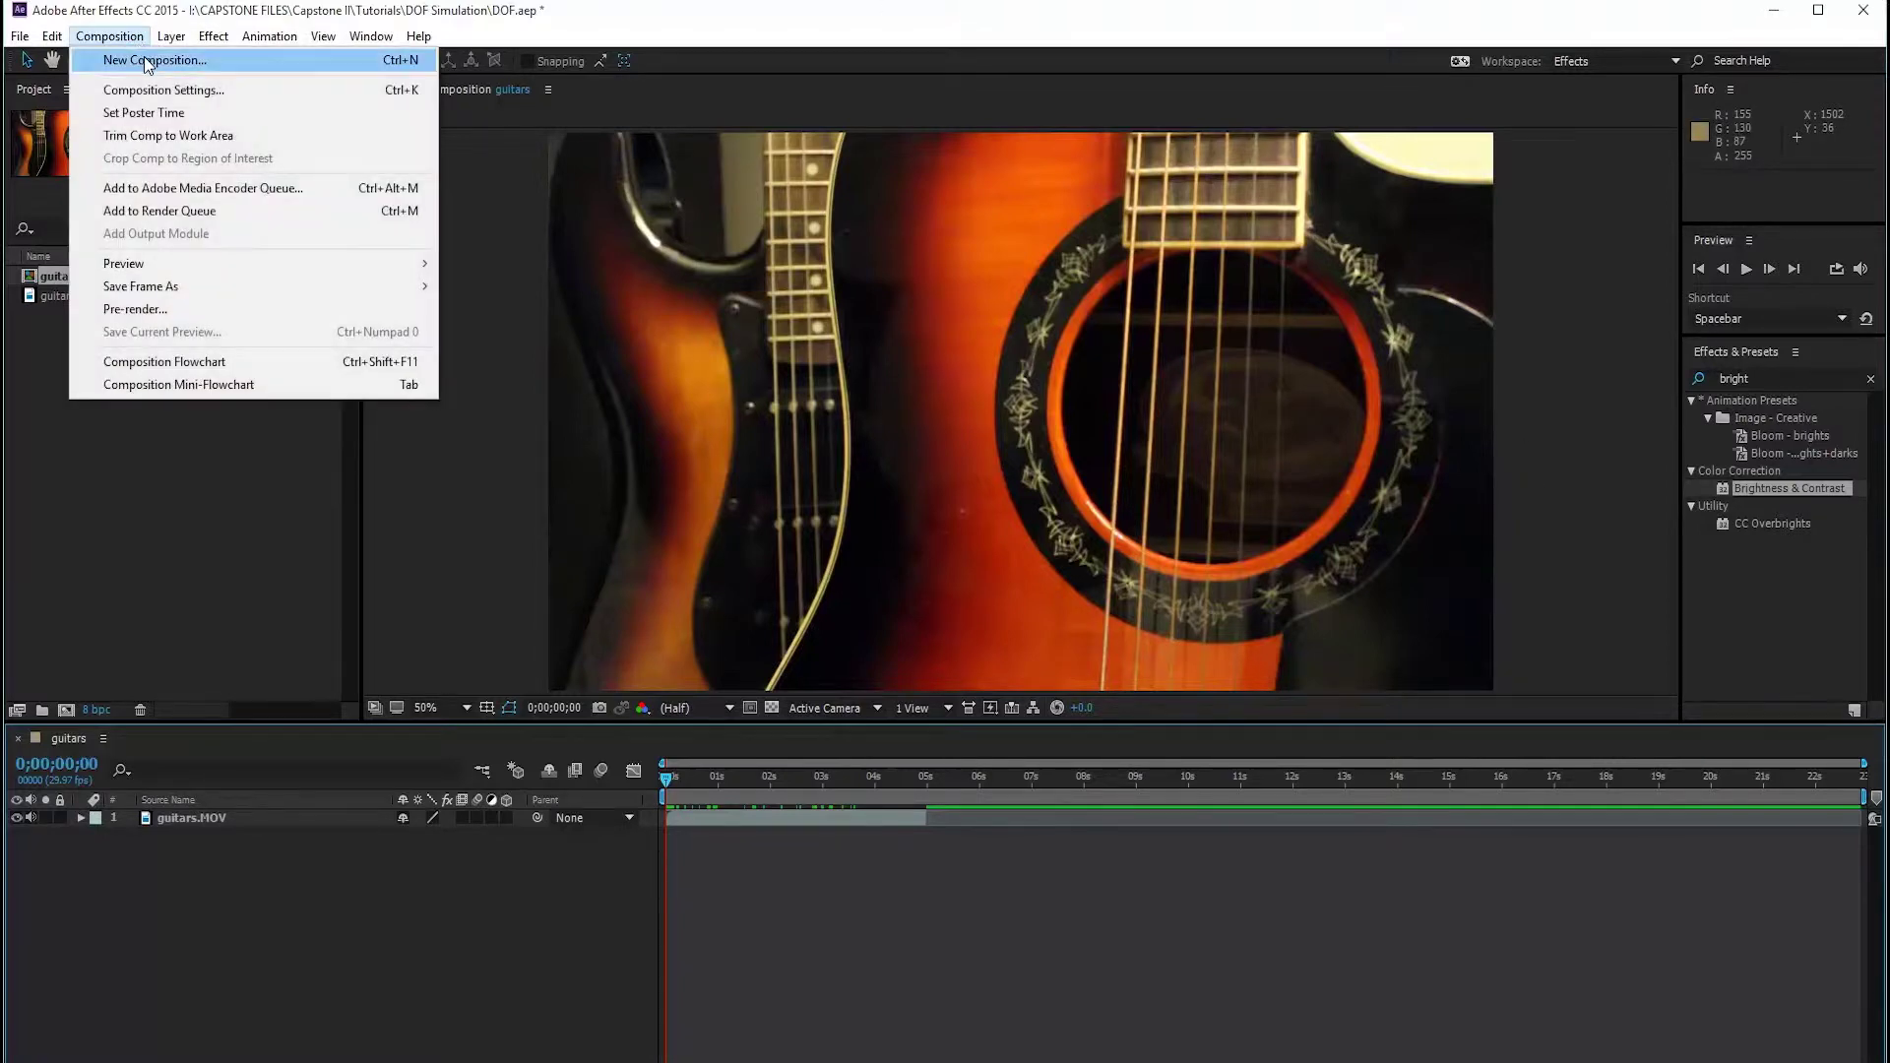
click(145, 59)
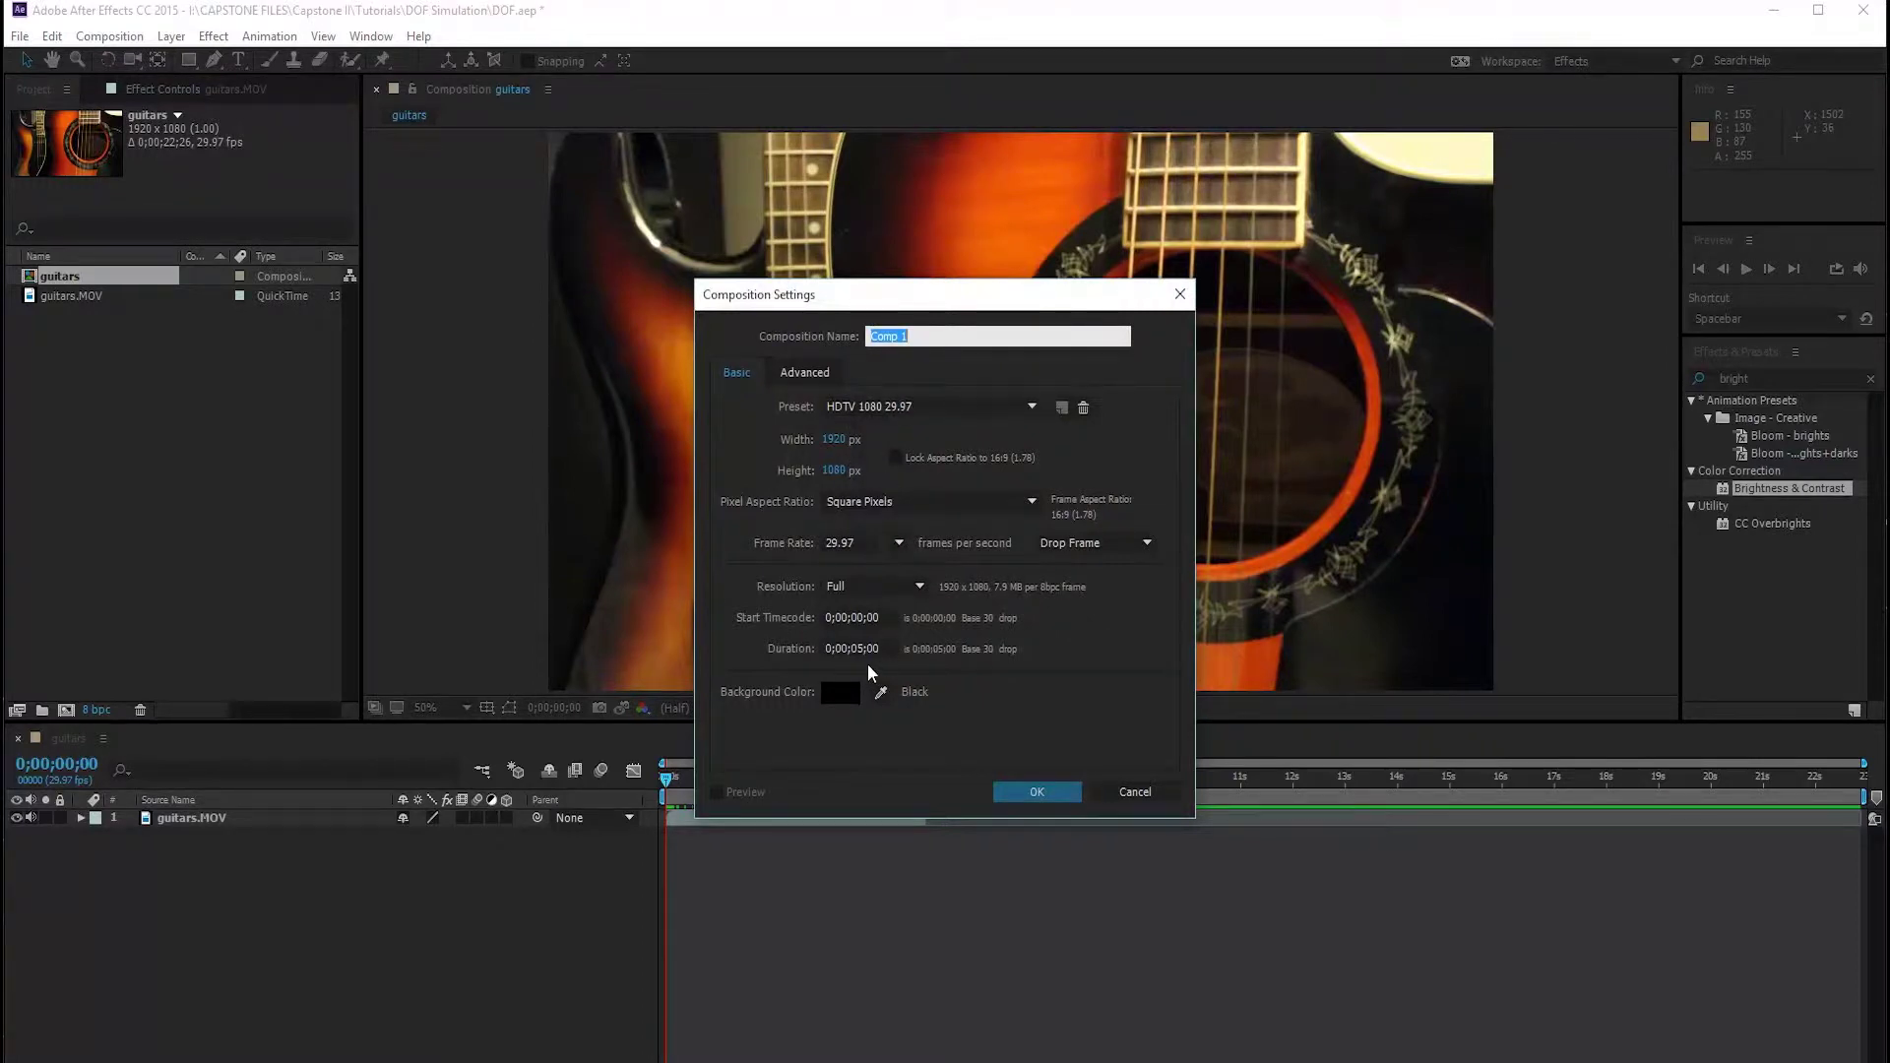
click(1037, 794)
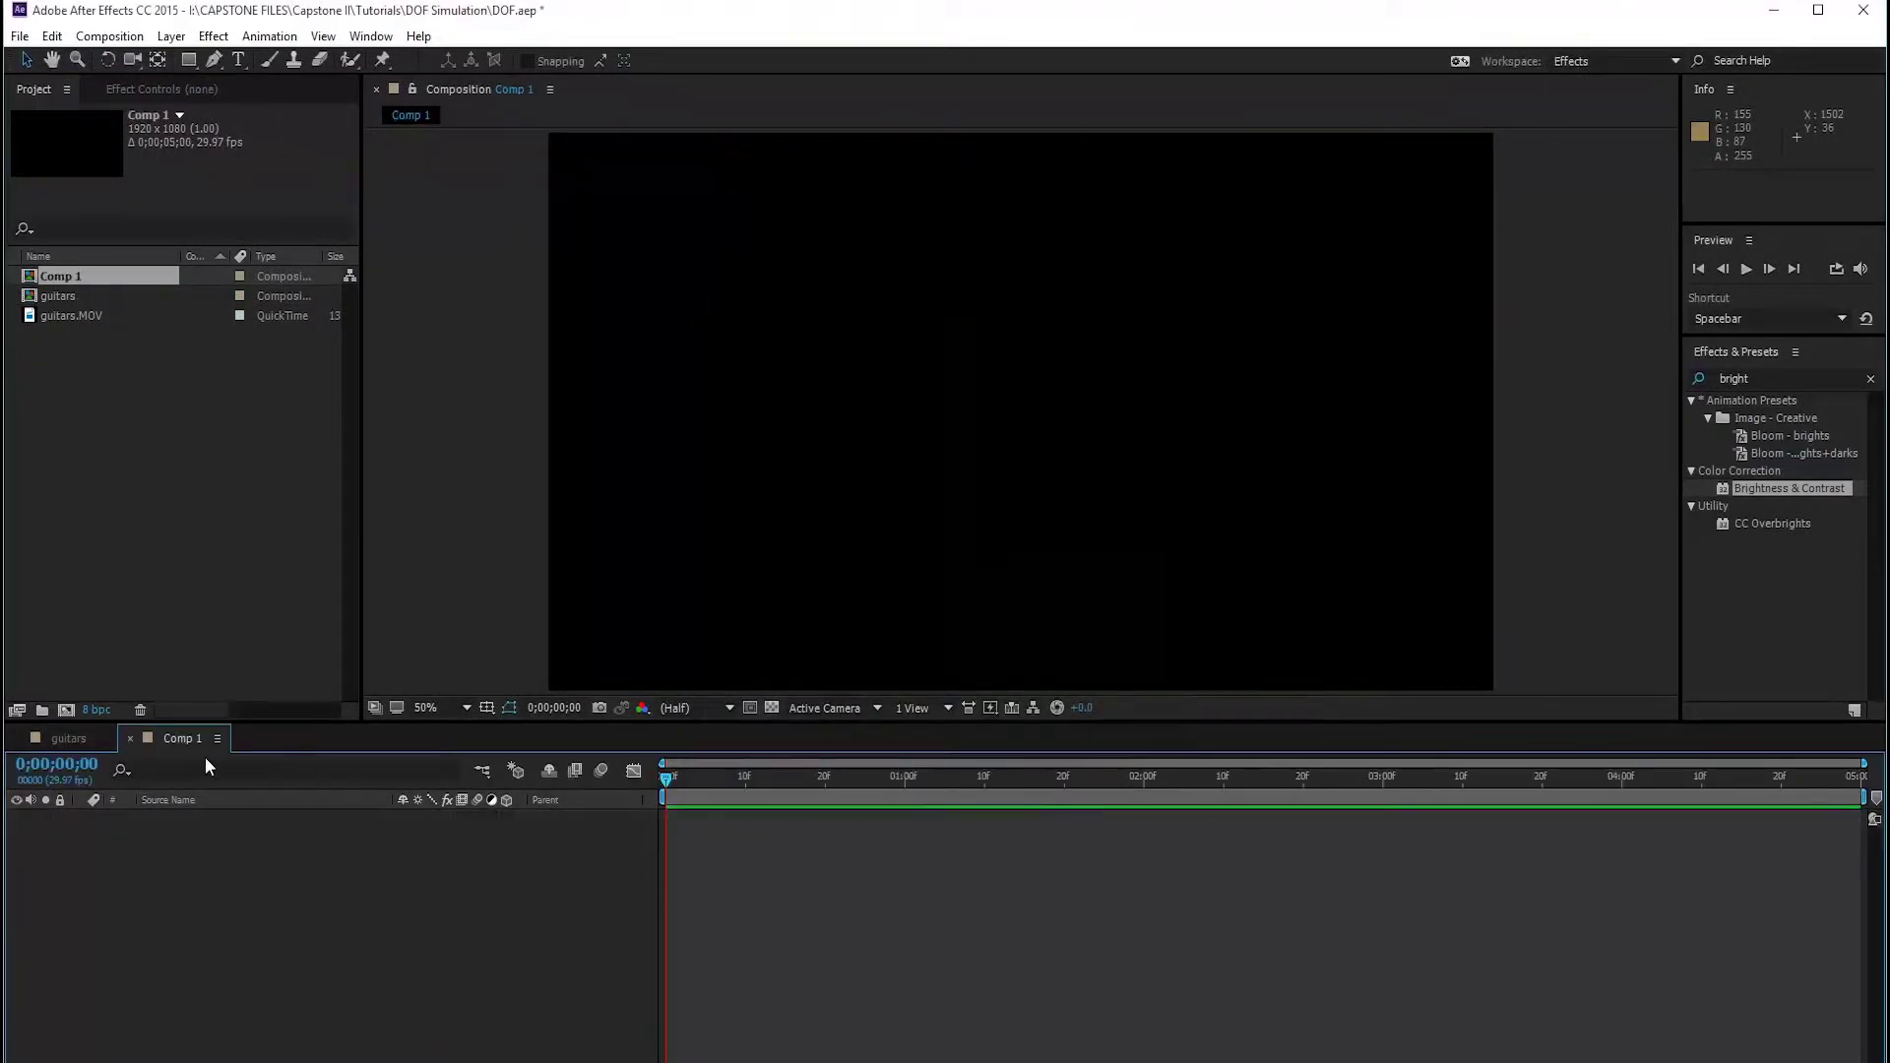
Close Comp 1 and go back to the guitars composition with its guitars.MOV layer selected.
click(129, 739)
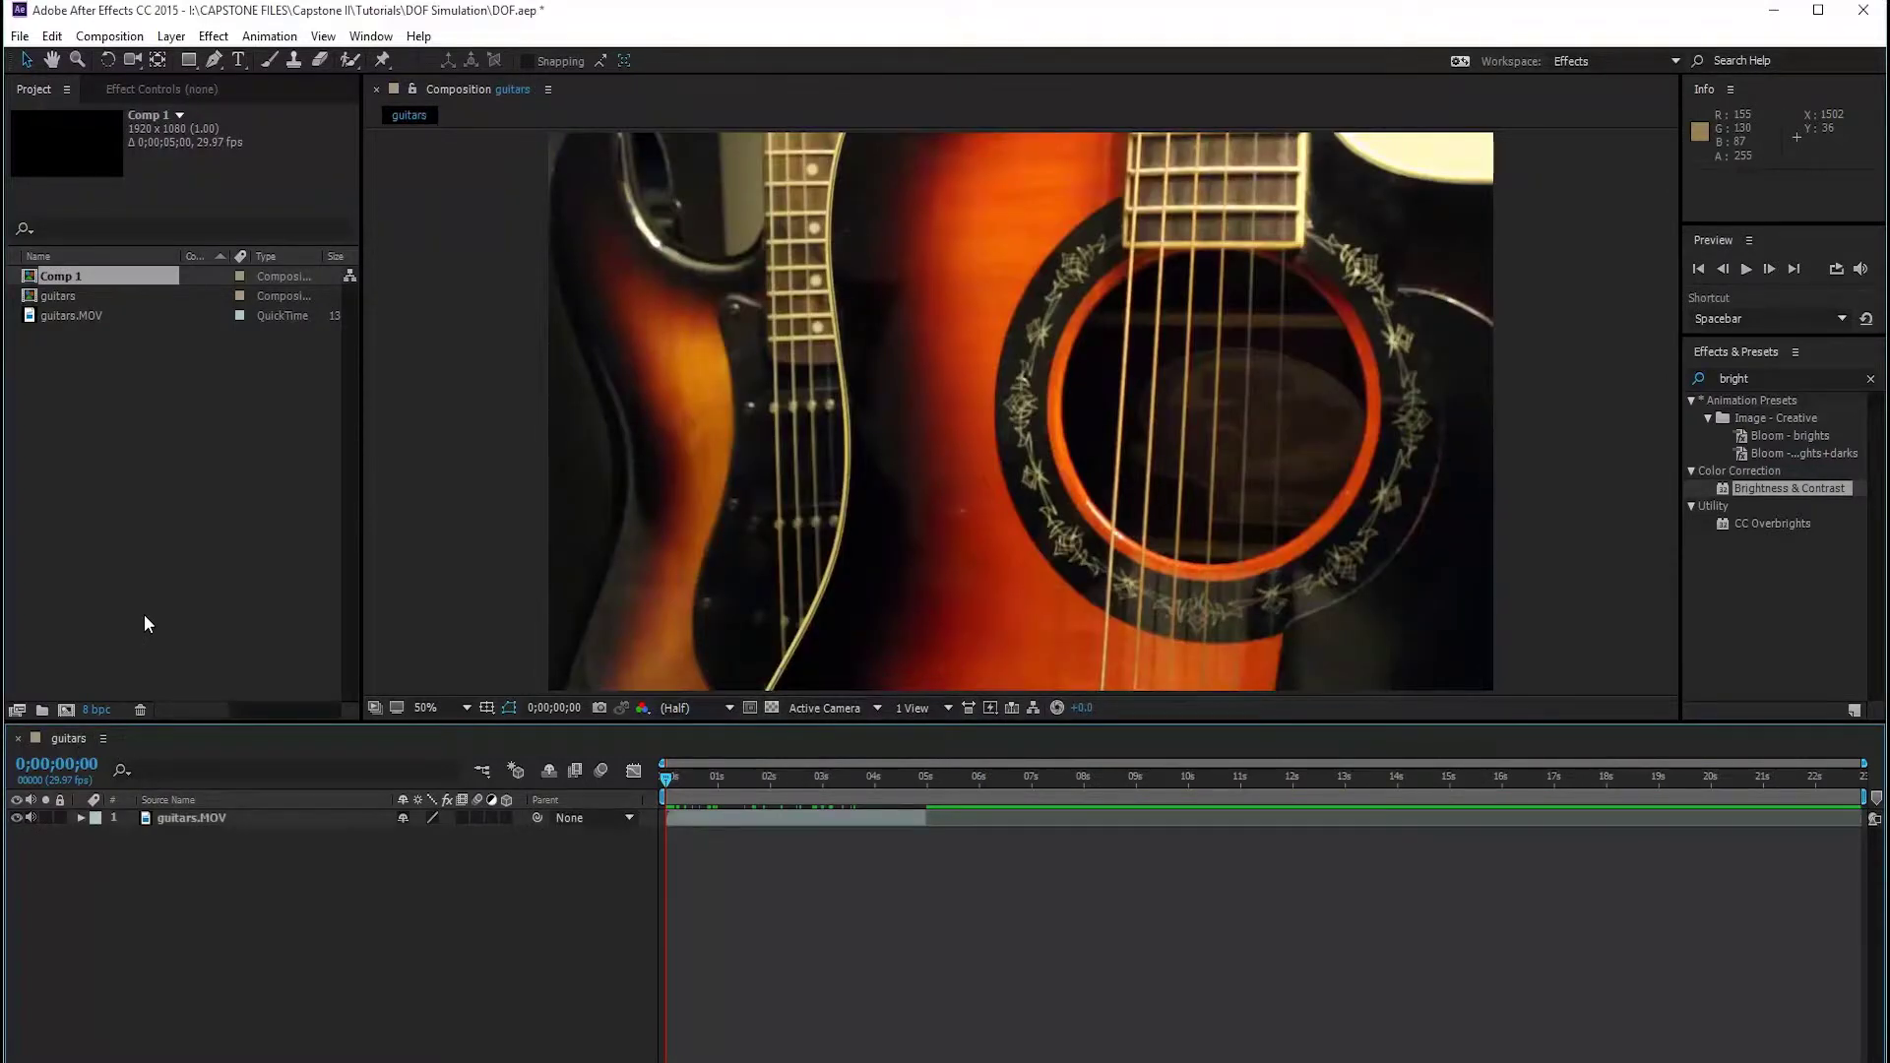
click(55, 297)
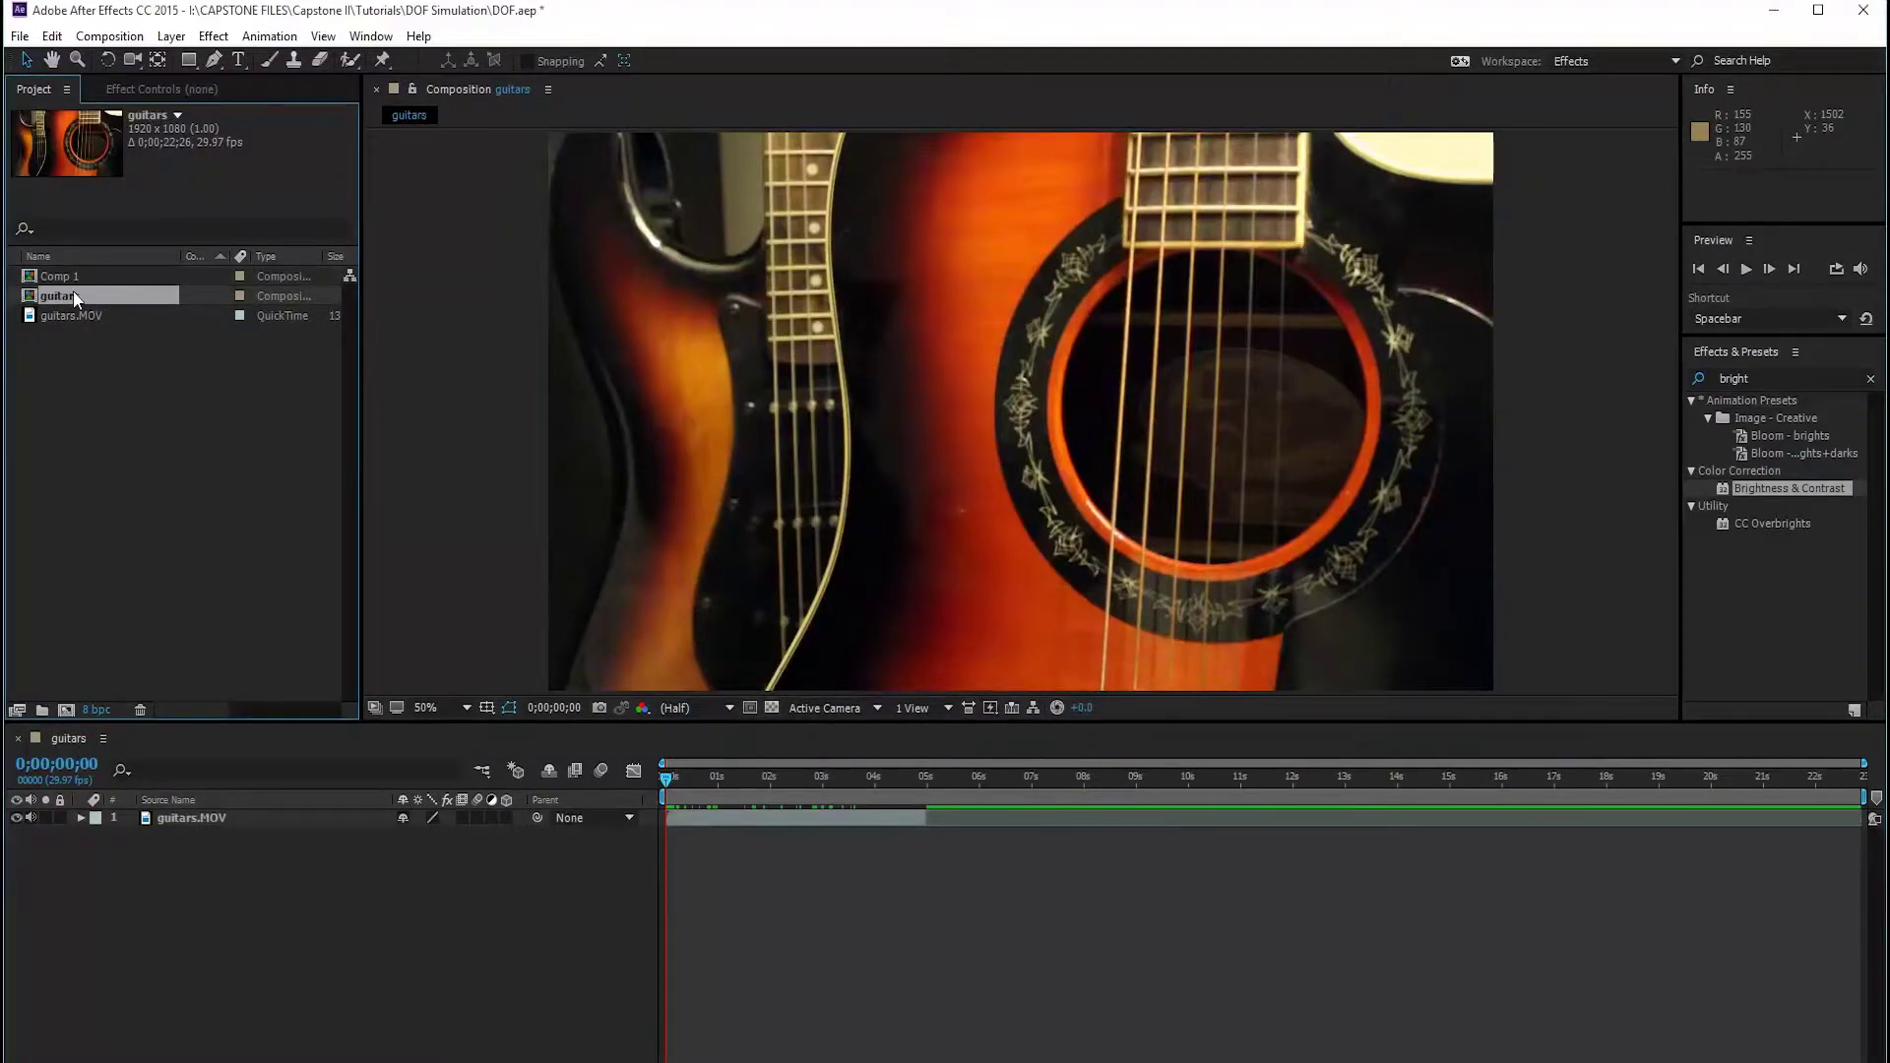
click(189, 818)
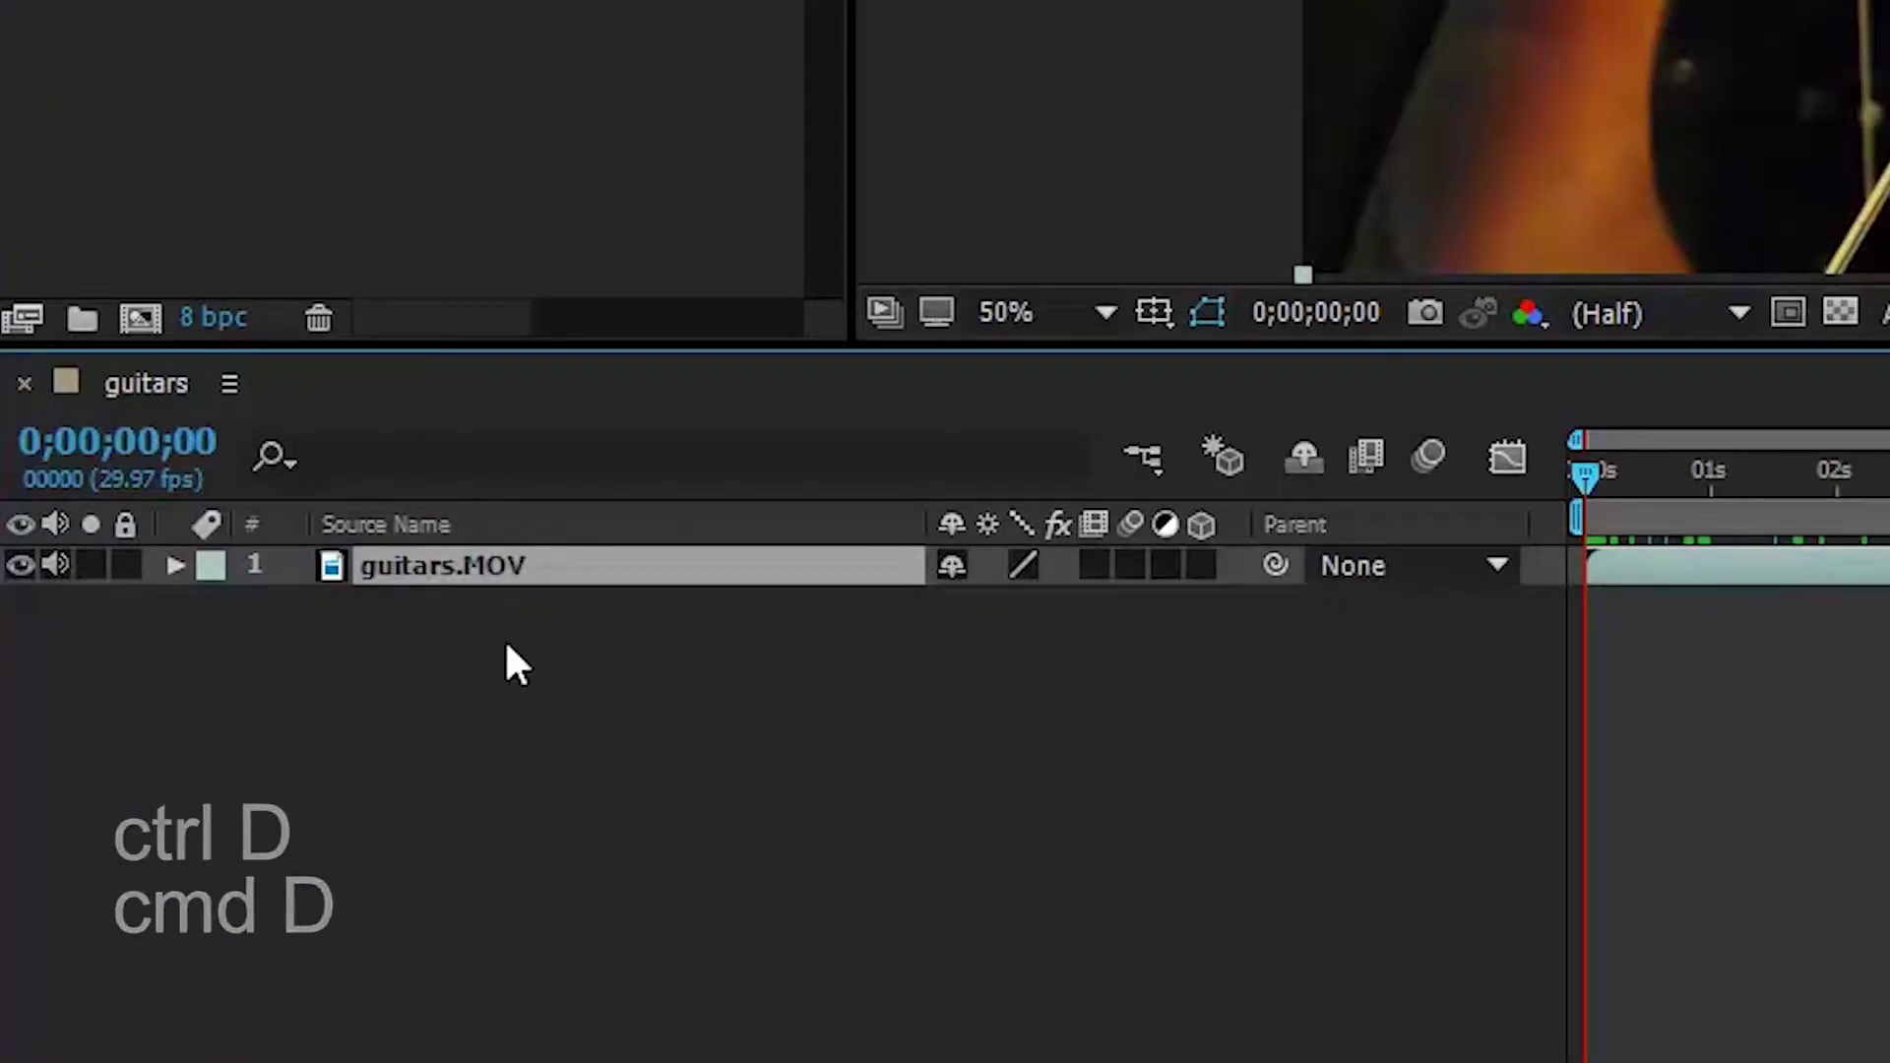
Duplicate the guitars.MOV layer with Ctrl+D and select the top copy.
key(ctrl+d)
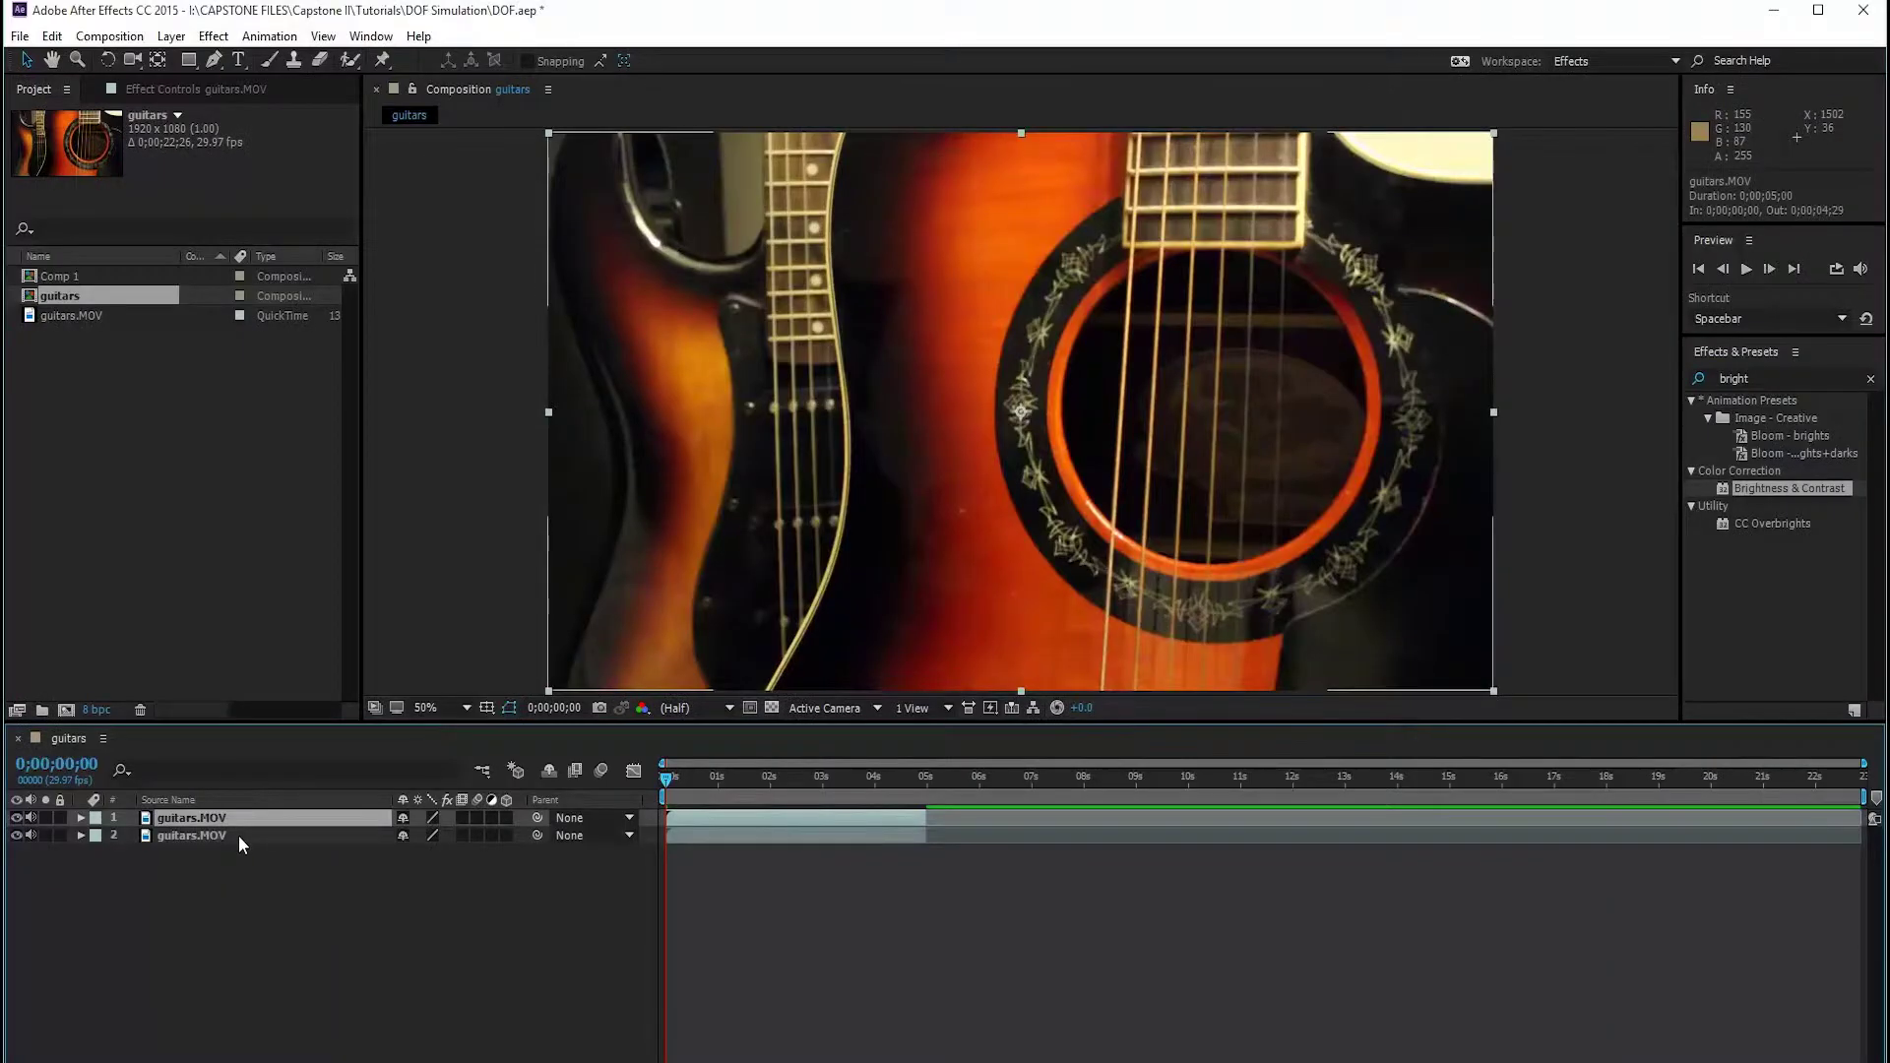
click(554, 605)
click(245, 819)
click(246, 837)
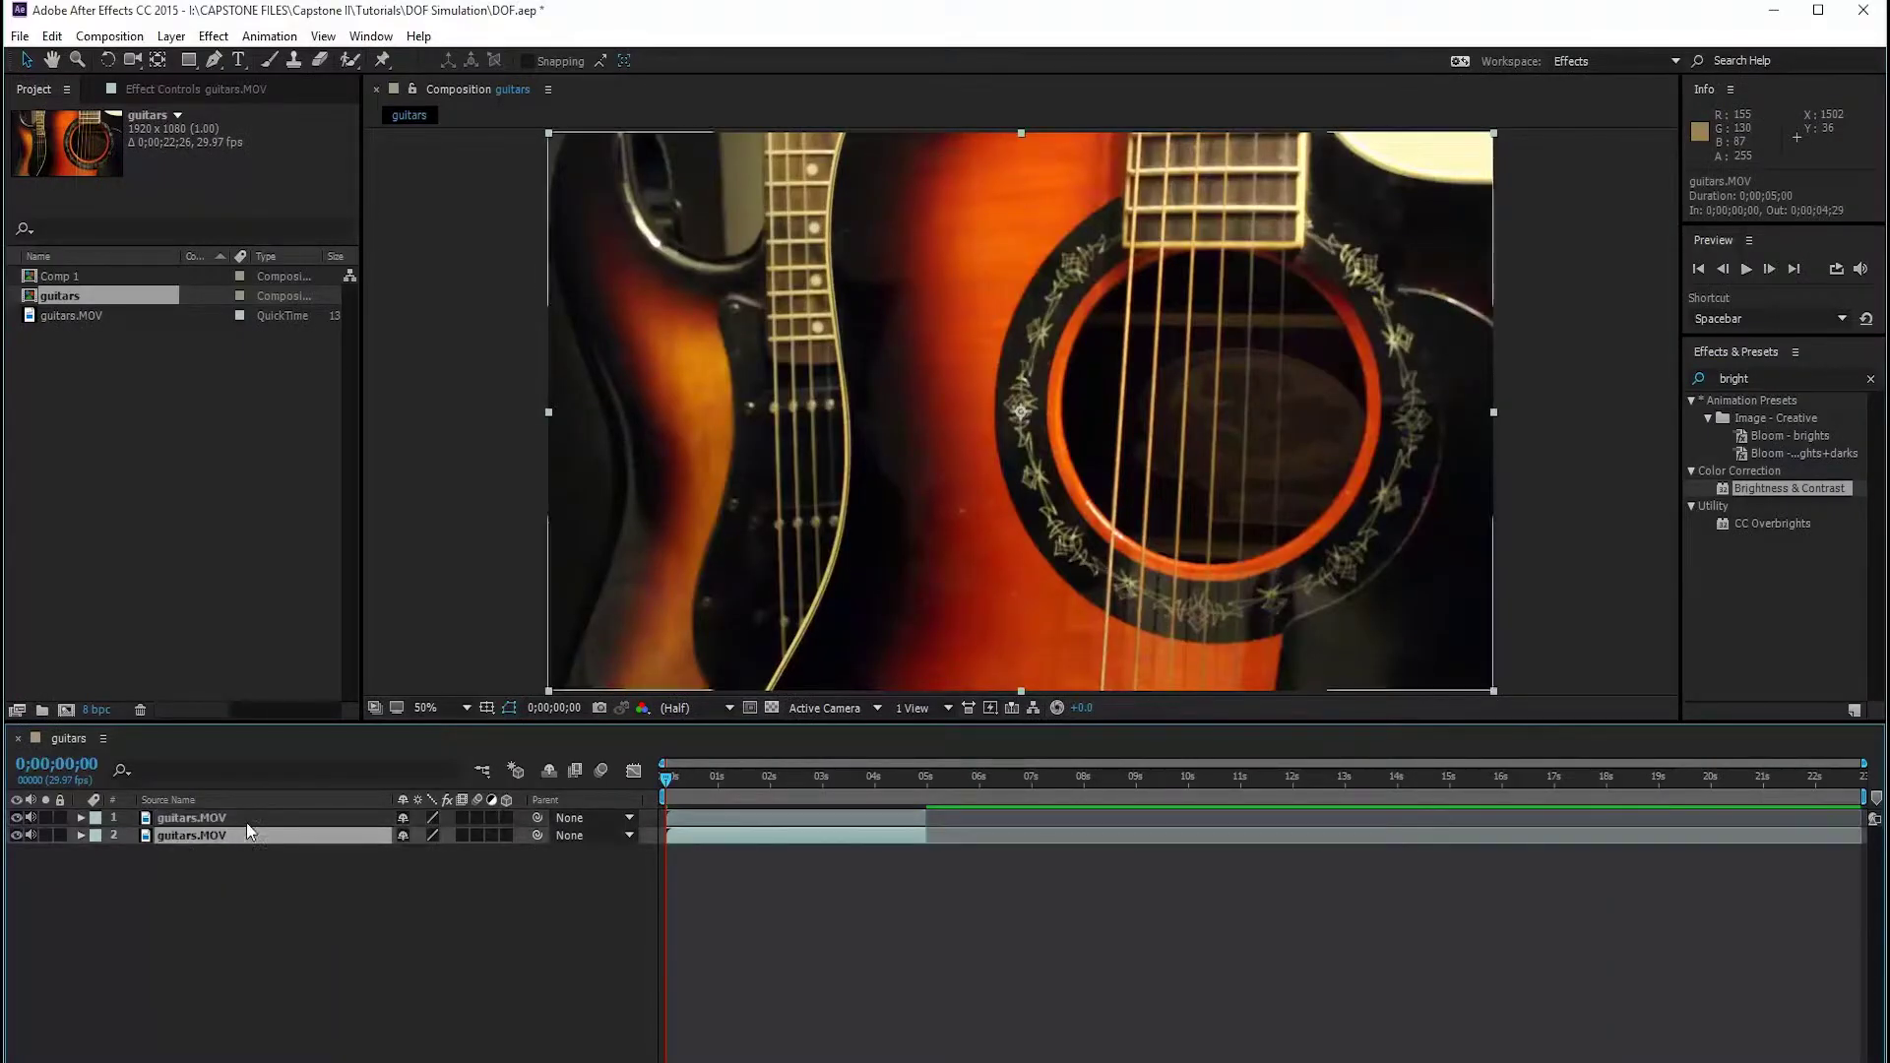
click(247, 823)
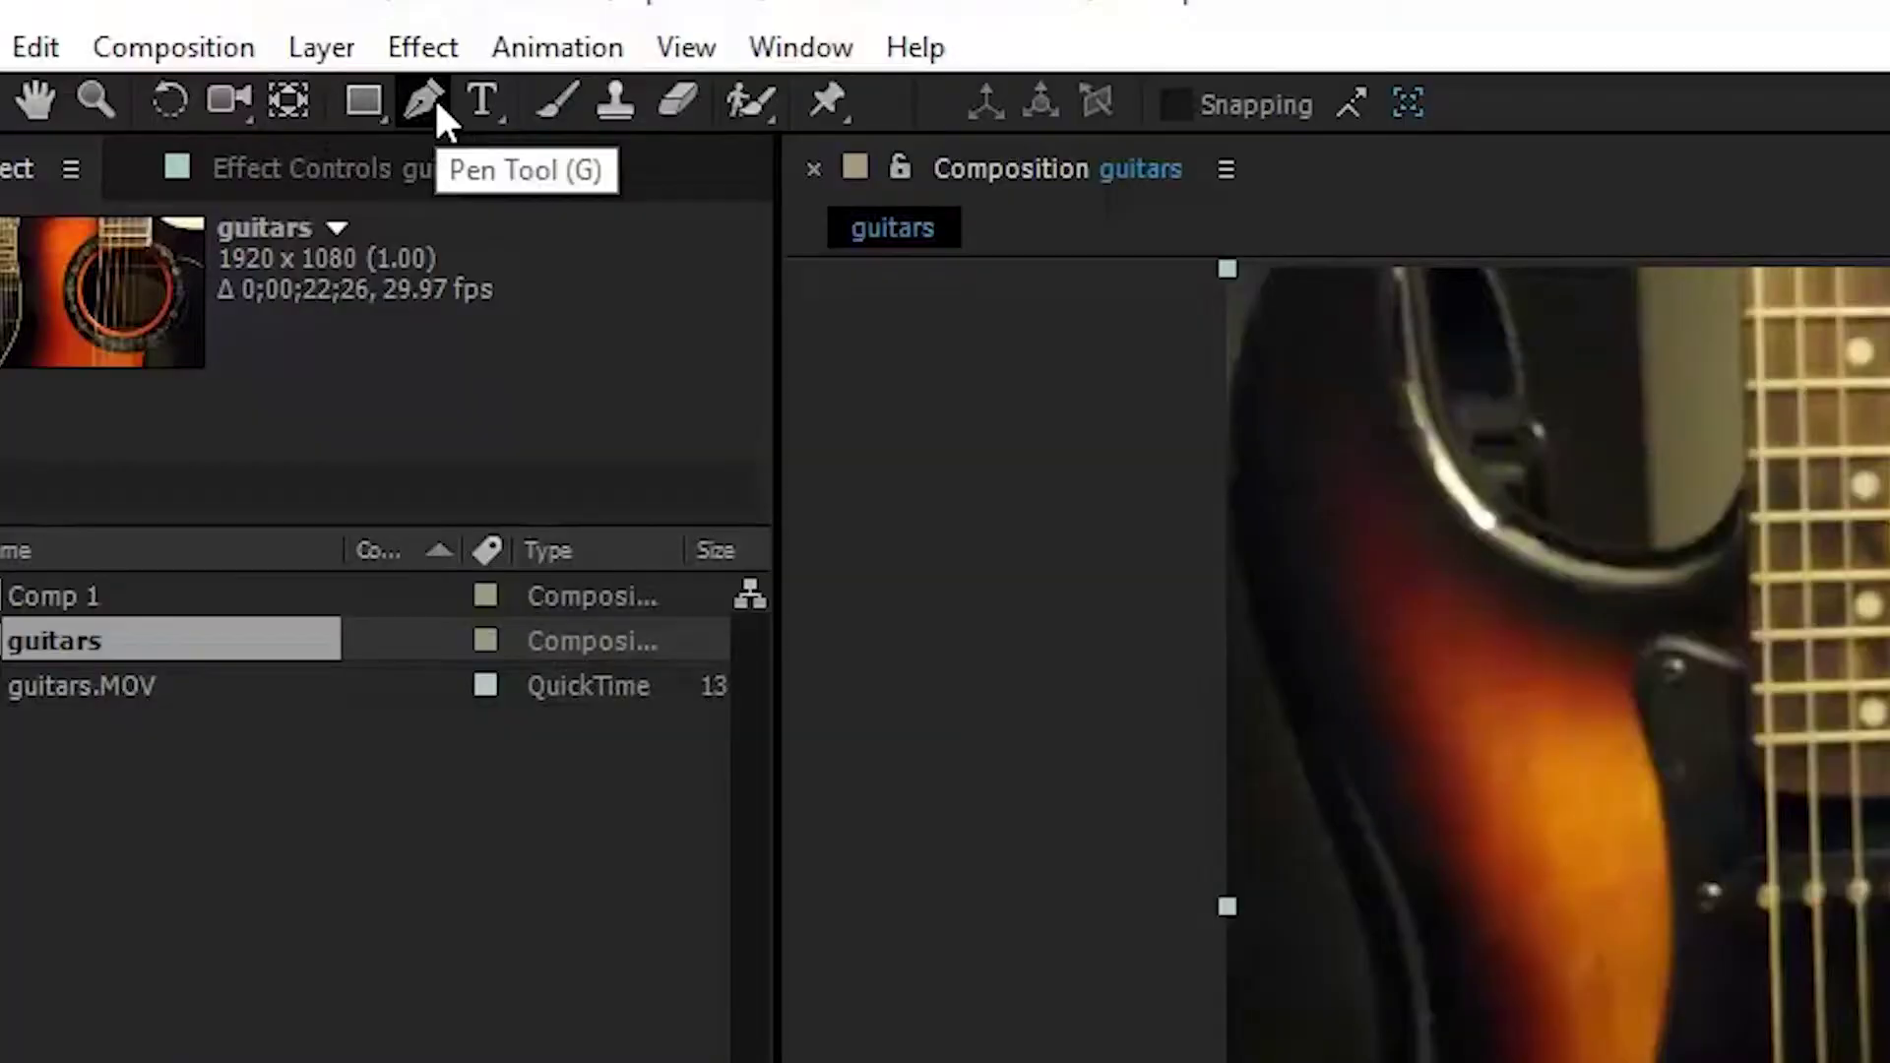
With the Pen tool, place mask points down the electric guitar's neck edge on the top layer.
click(217, 59)
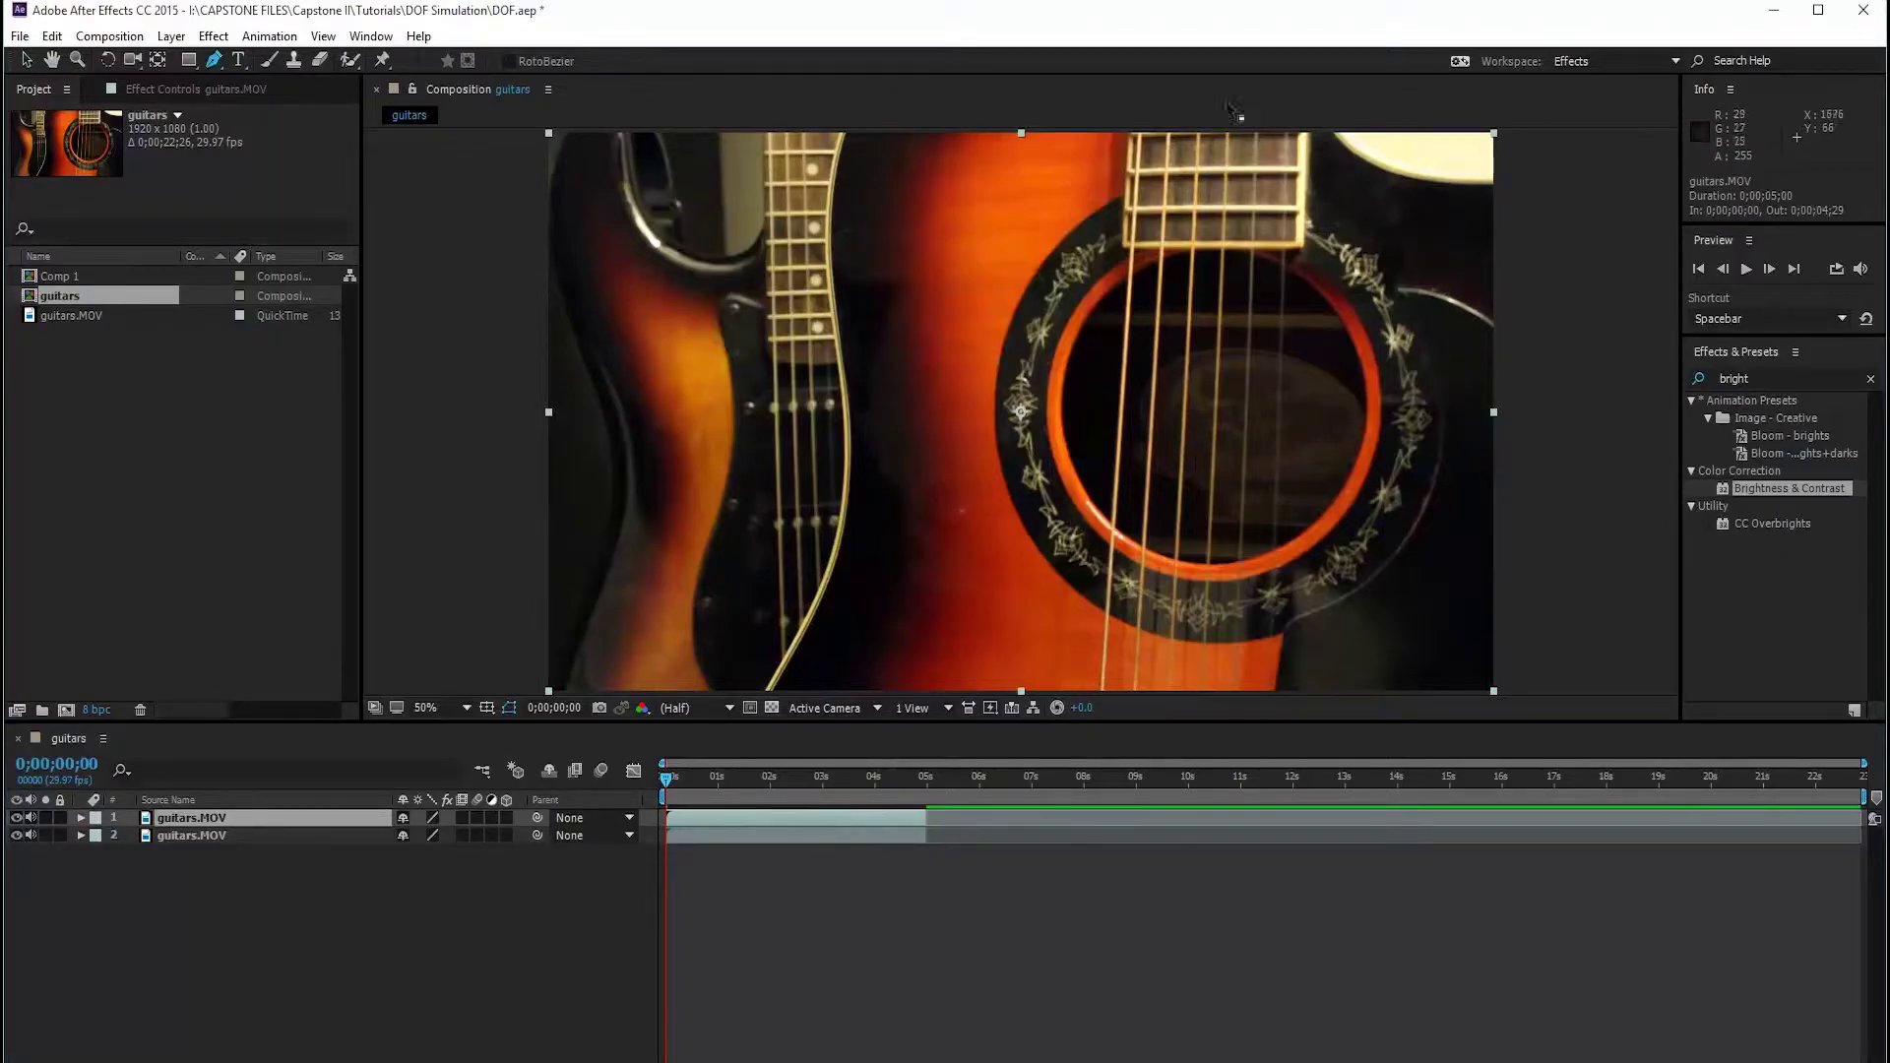
key(comma)
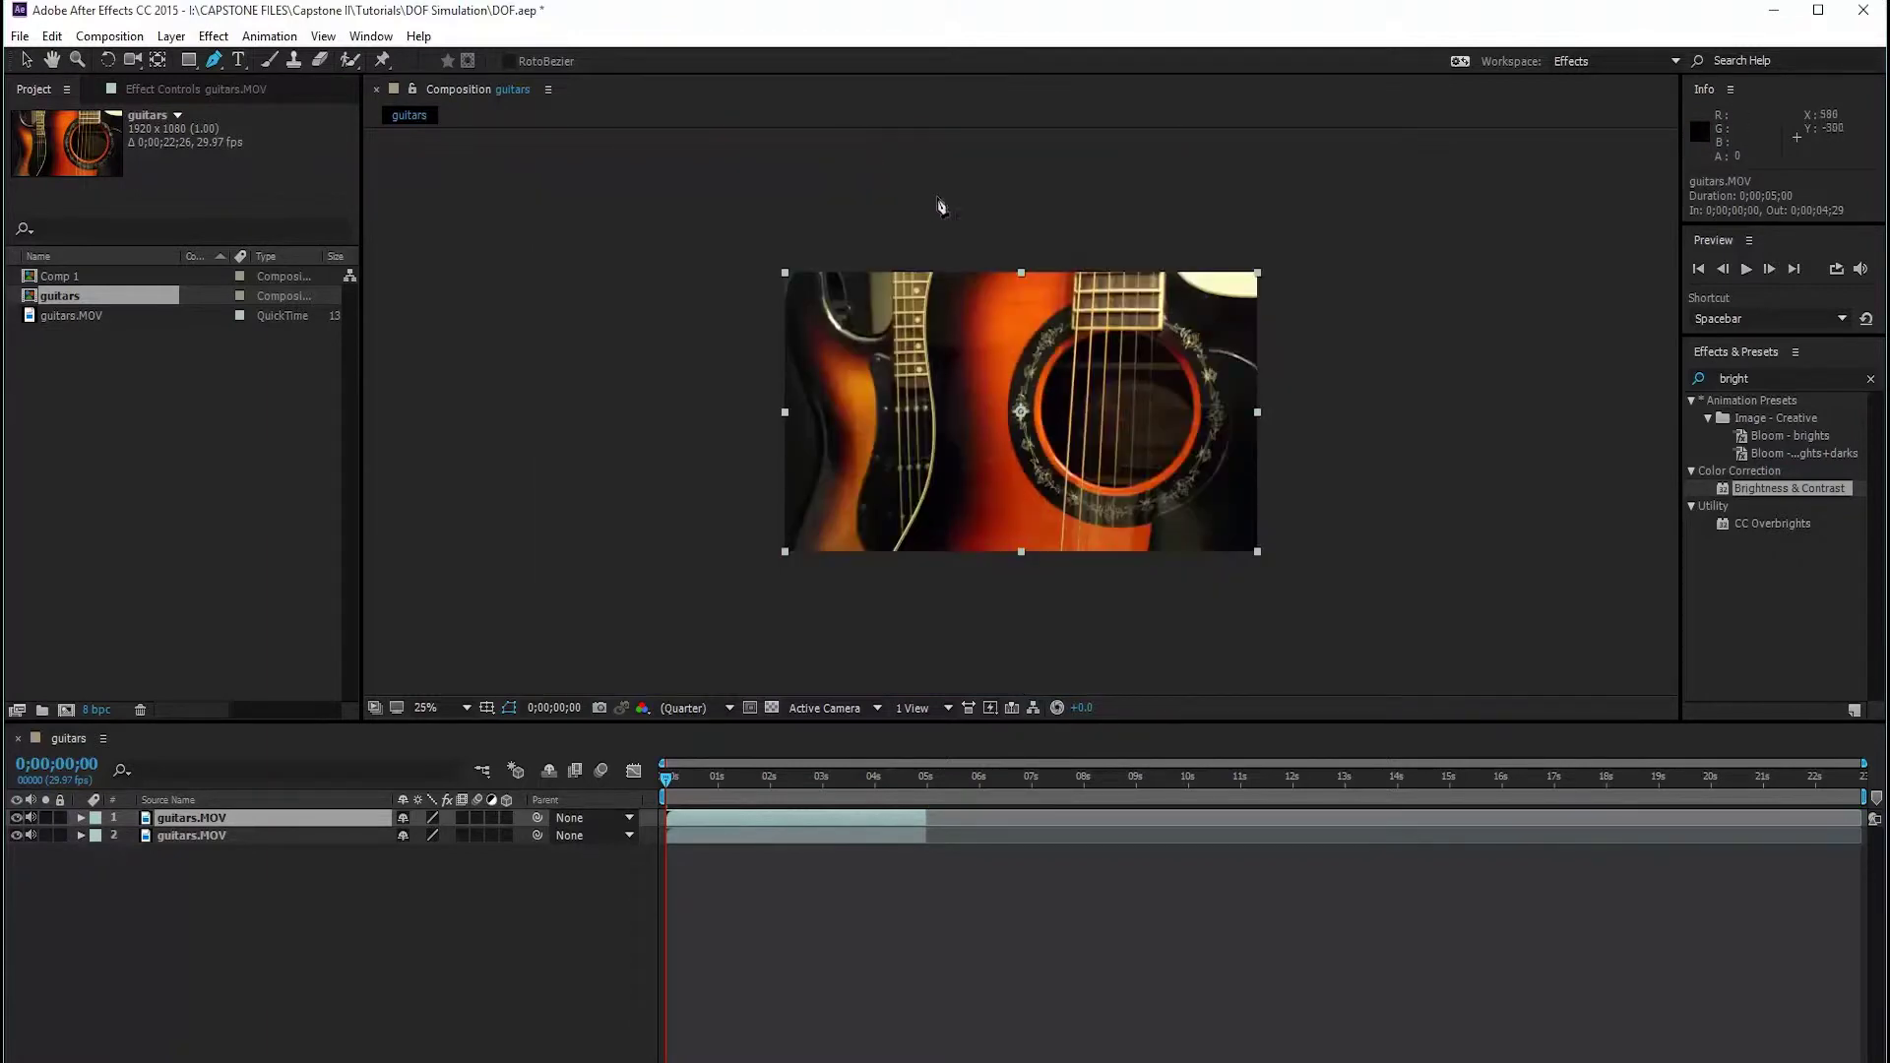
key(period)
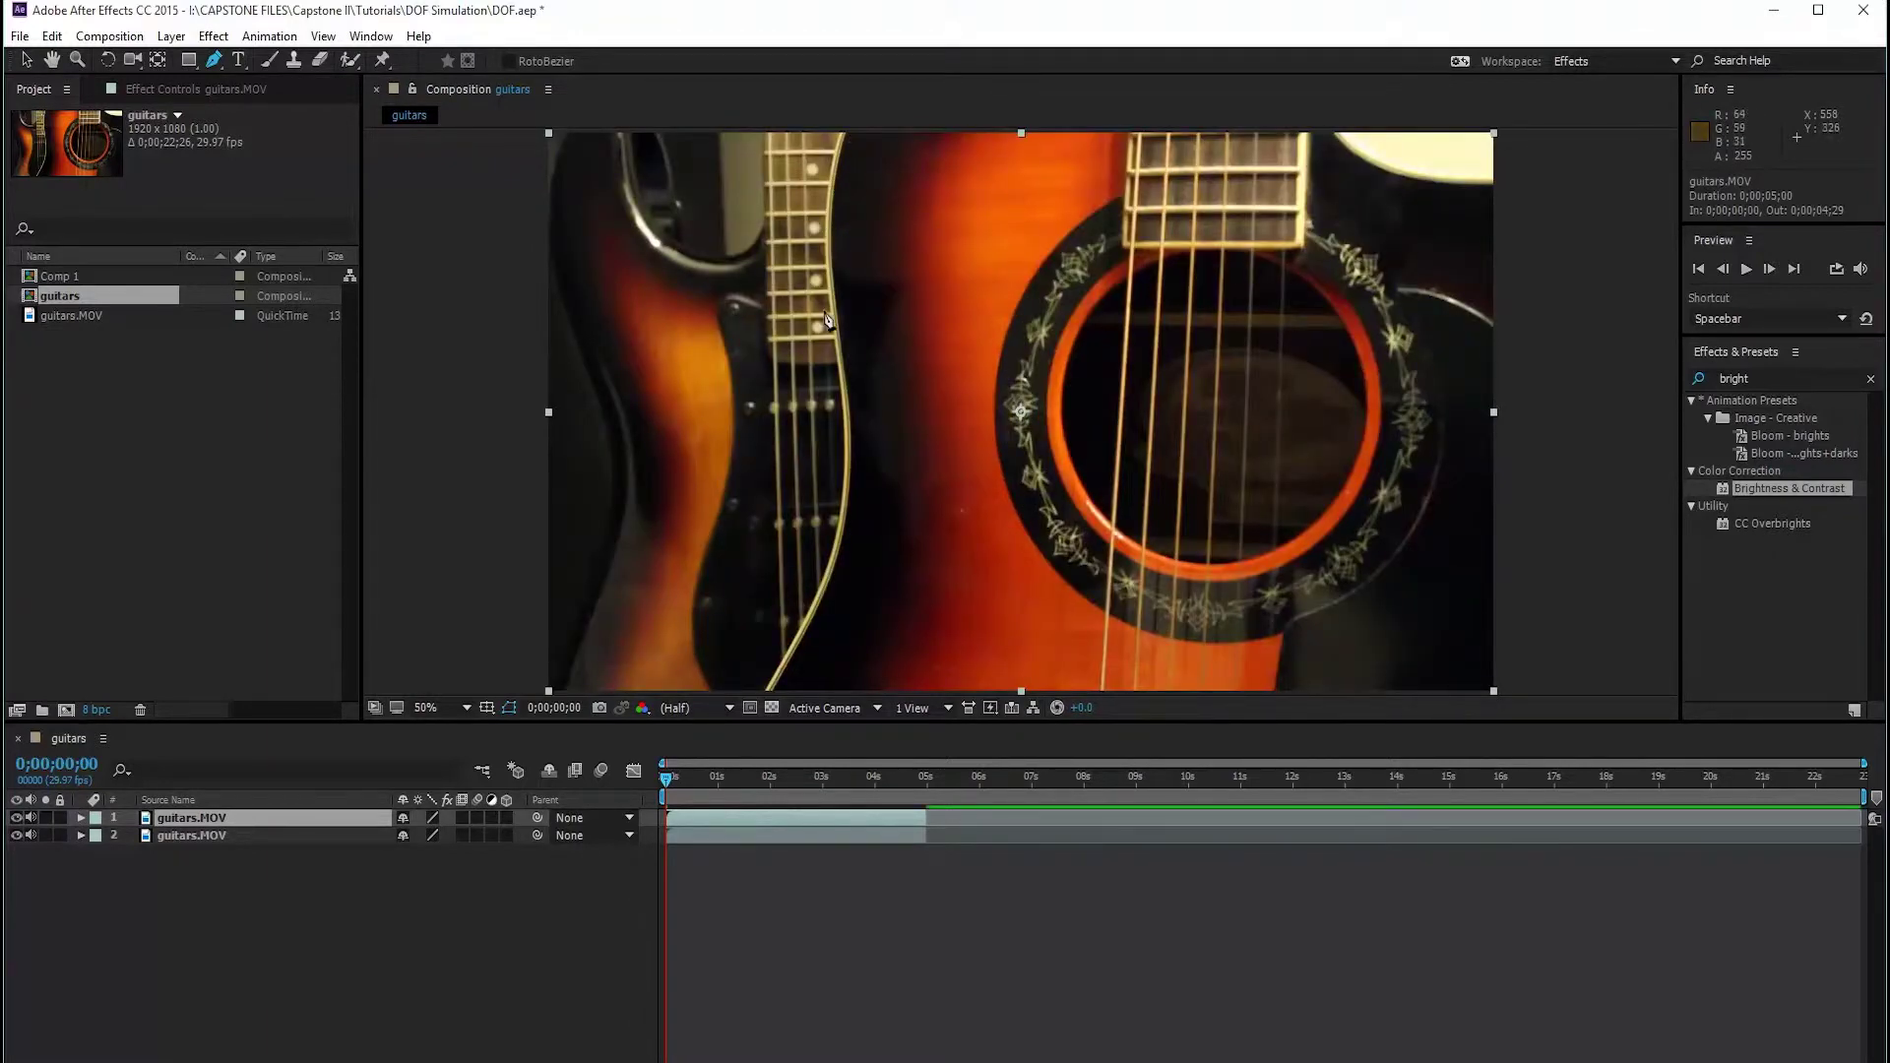
click(844, 132)
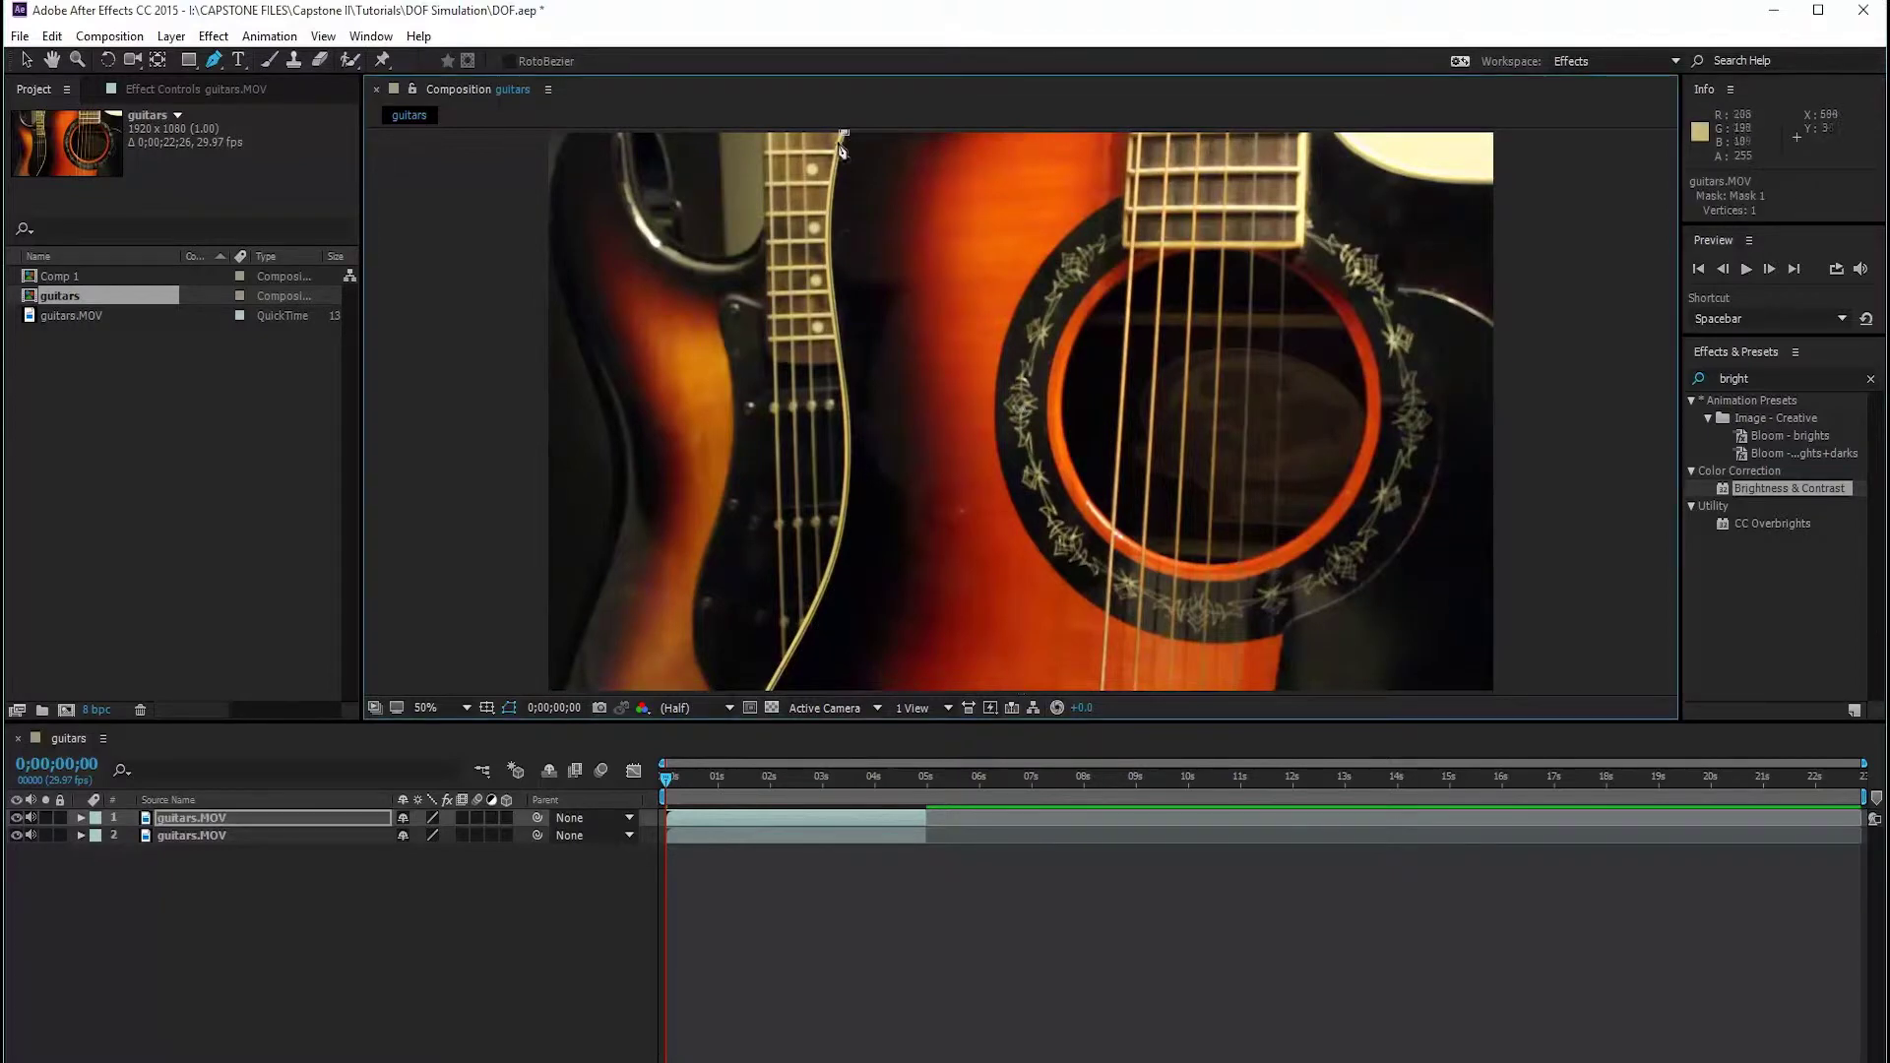
click(831, 171)
click(824, 258)
click(834, 321)
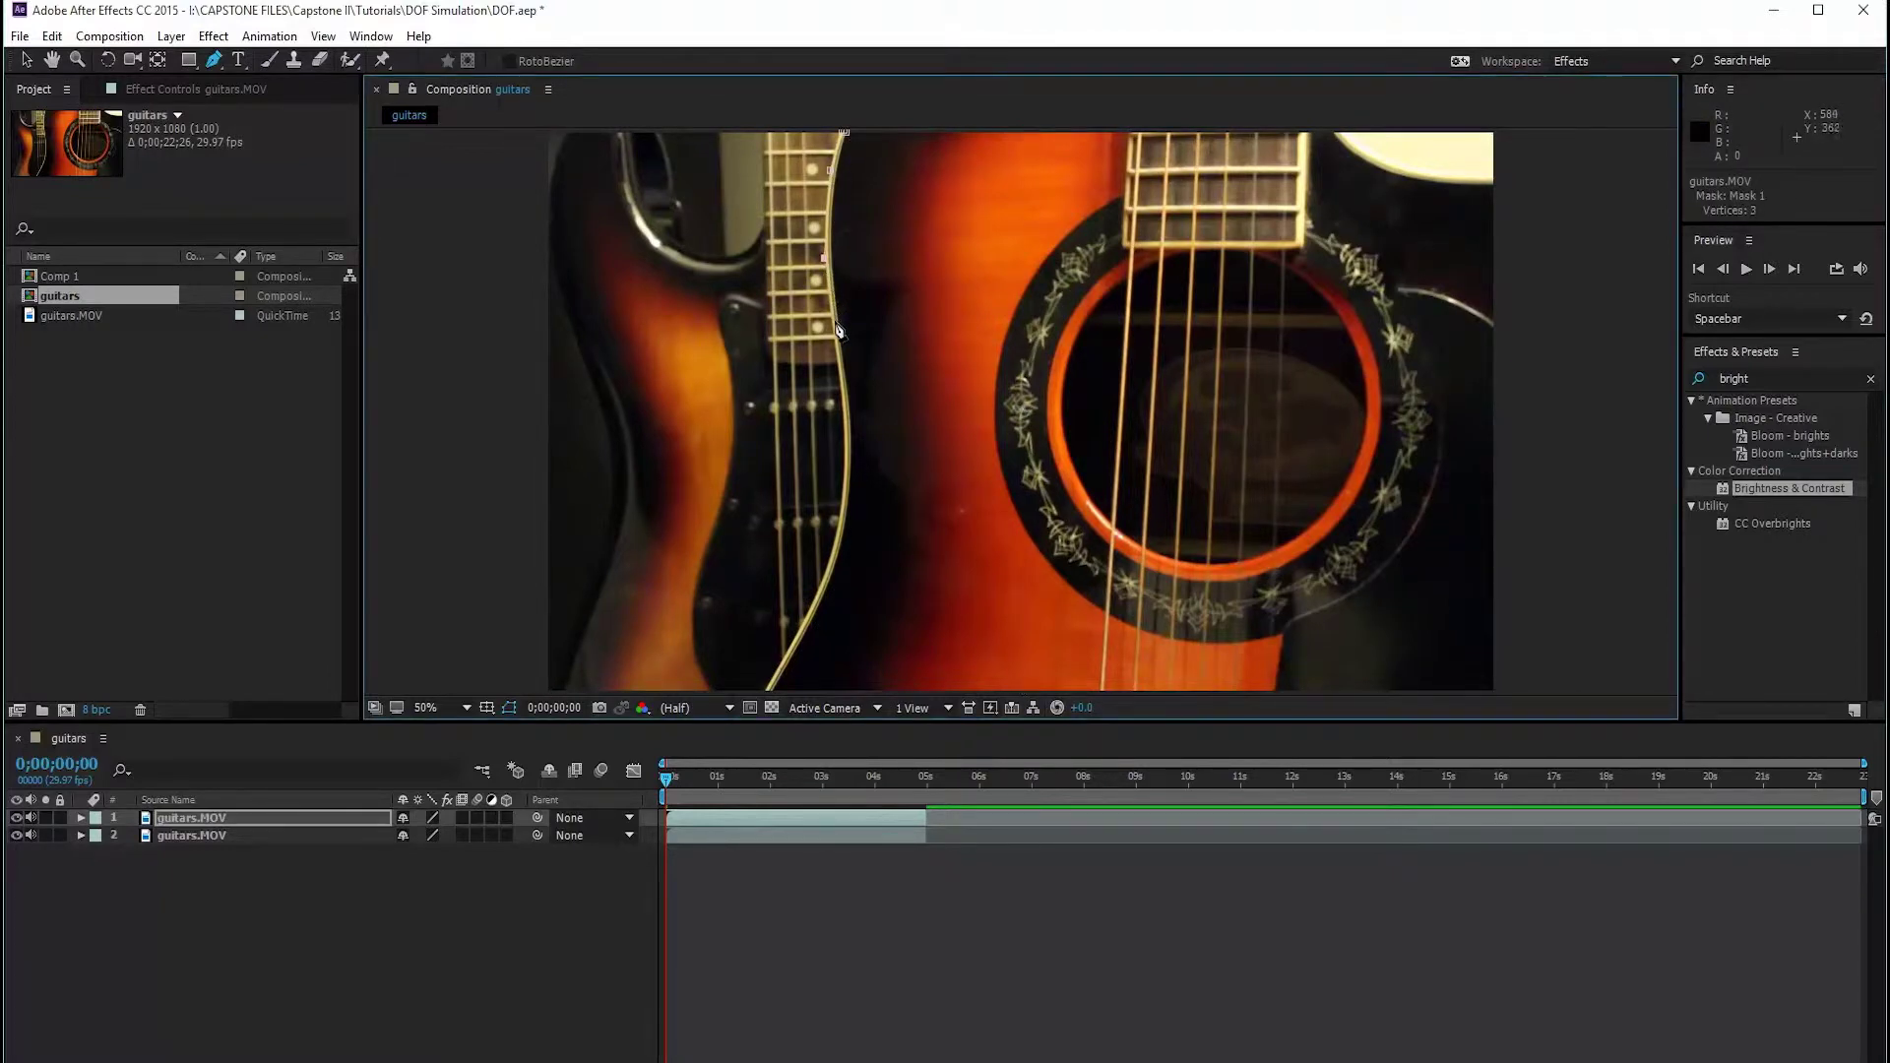
click(839, 382)
Continue Mask 1 along the guitar body's edge to its lower edge, zooming out around the acoustic side.
click(845, 463)
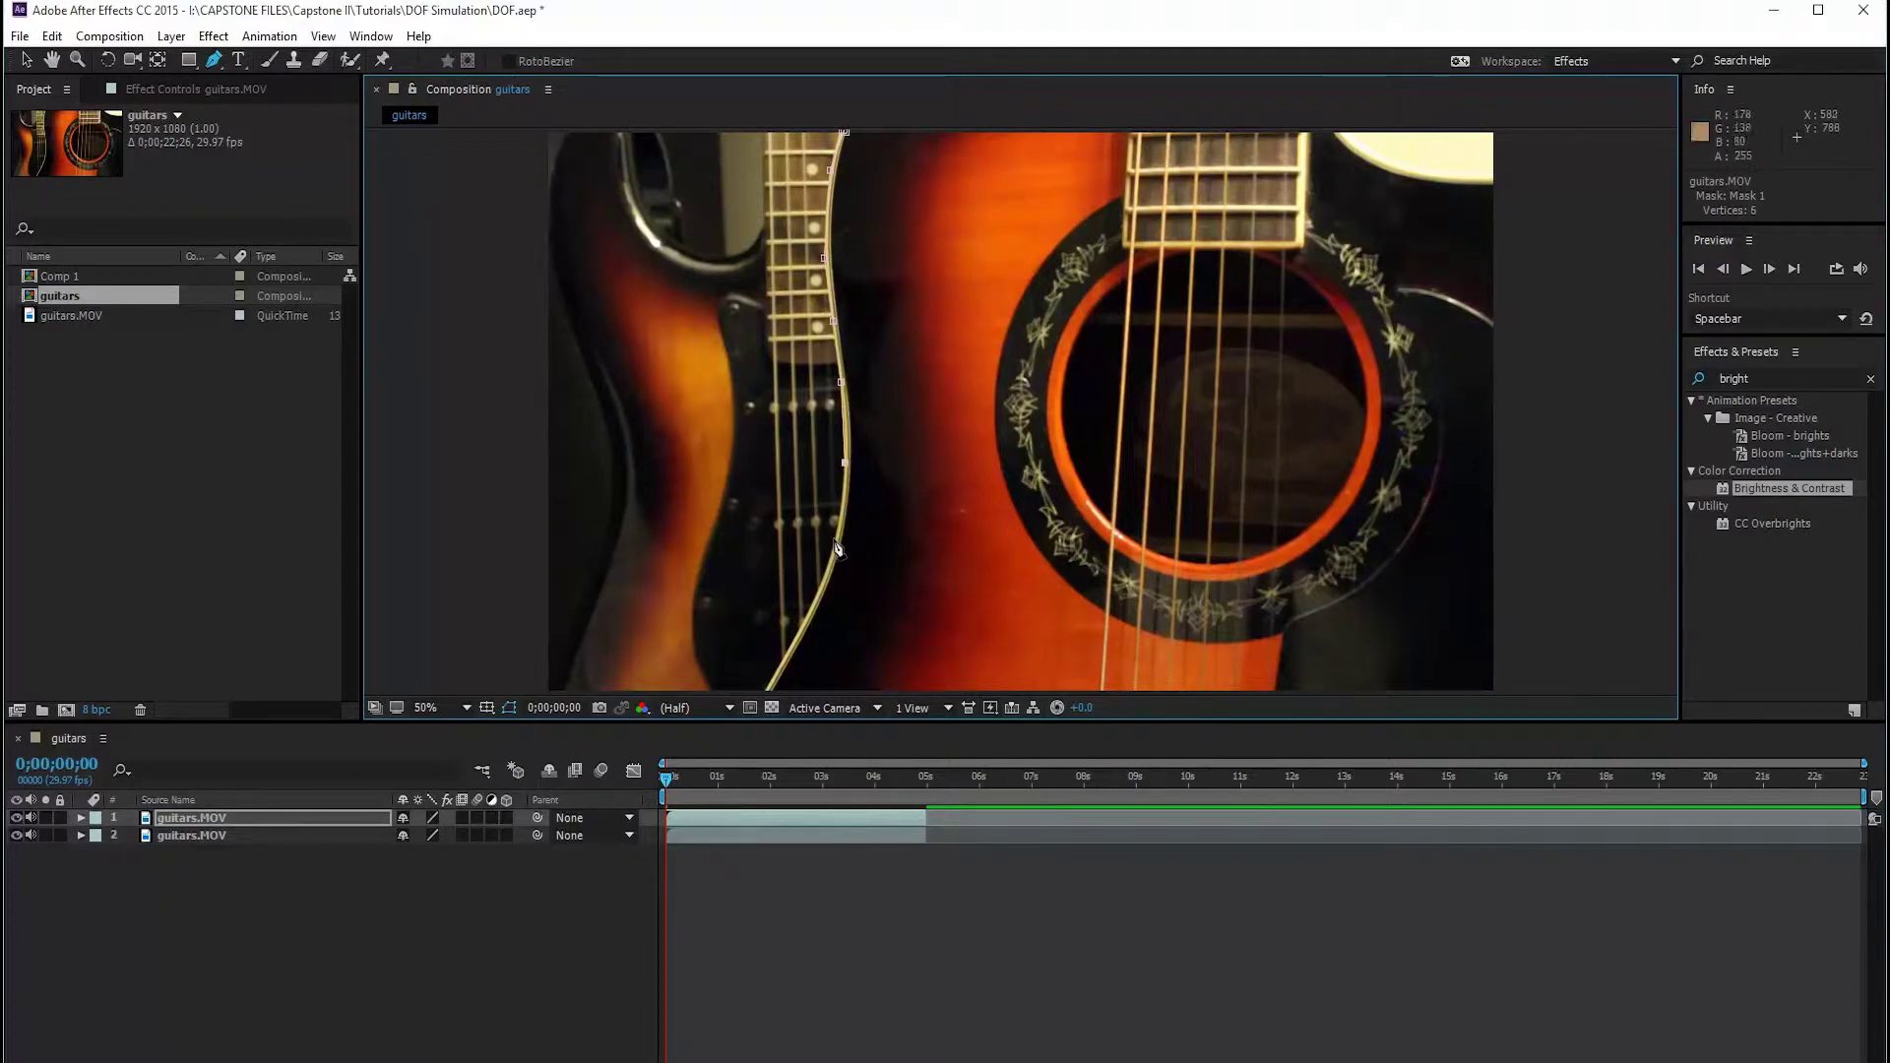
click(833, 539)
click(808, 609)
click(775, 666)
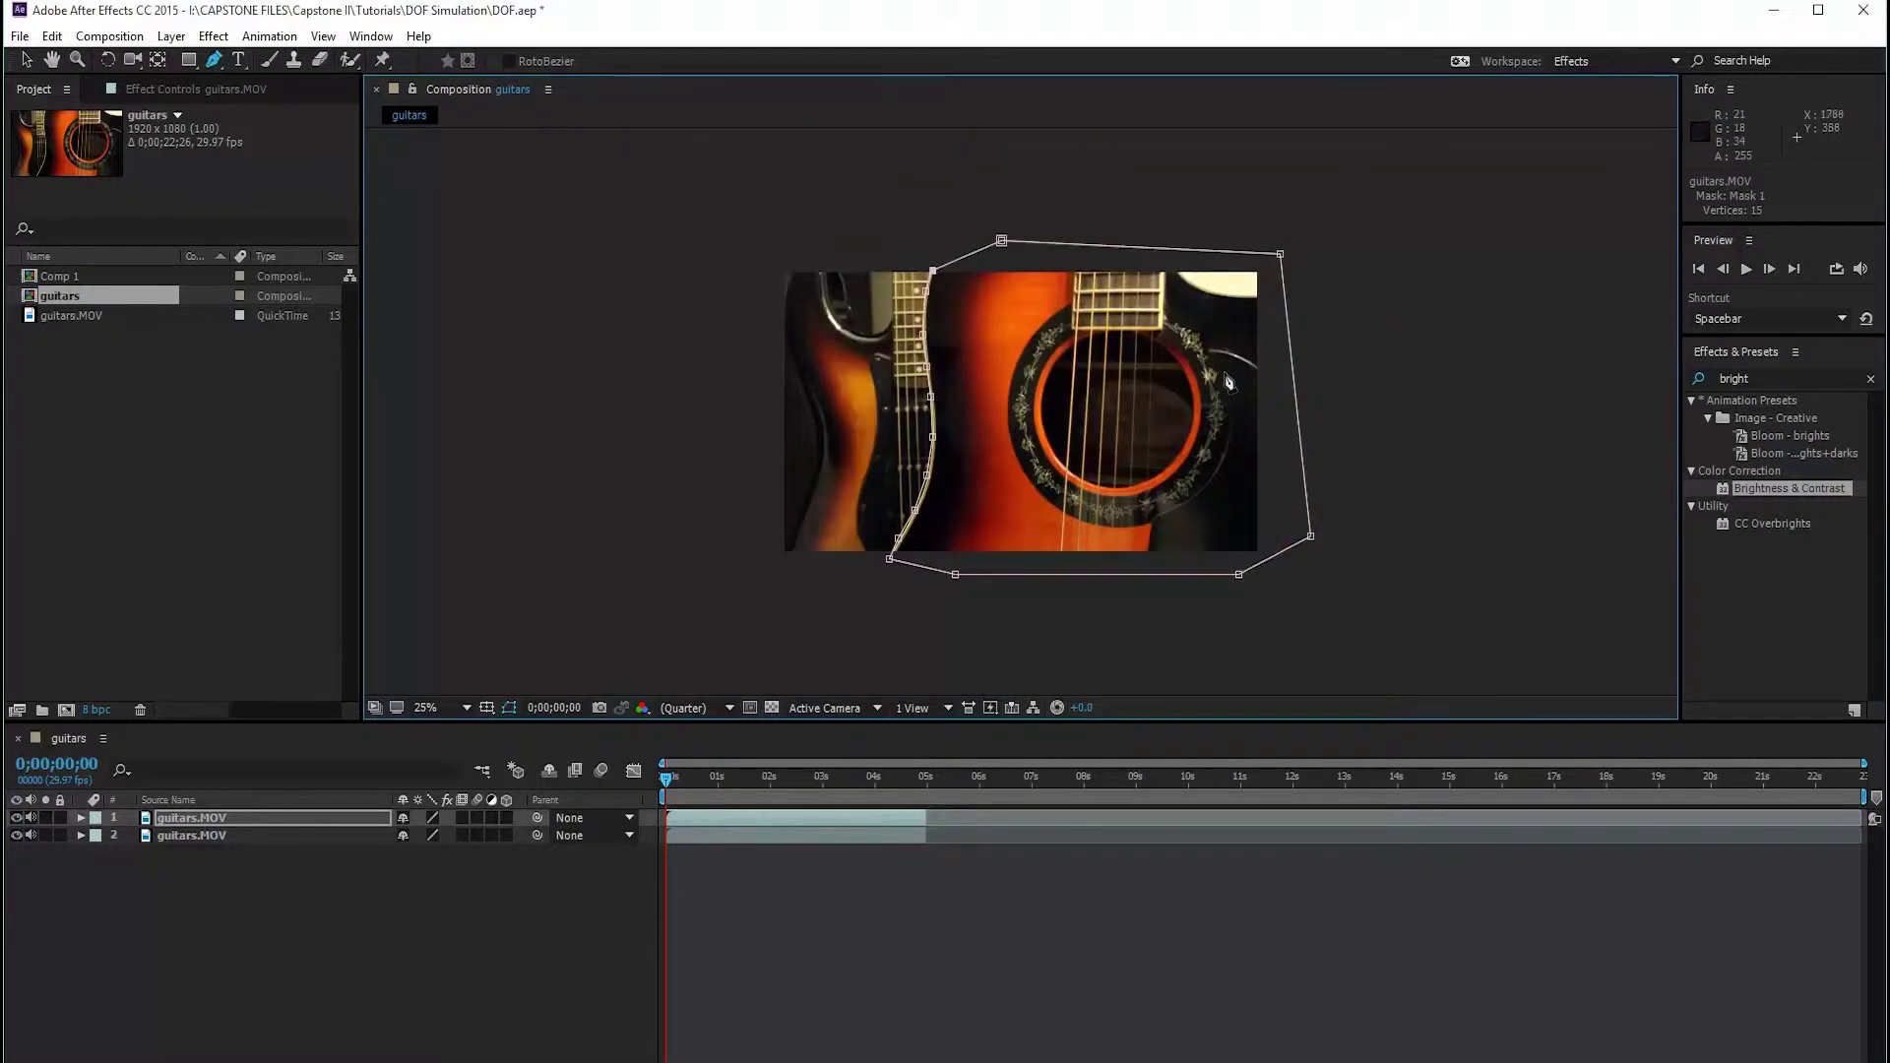
key(period)
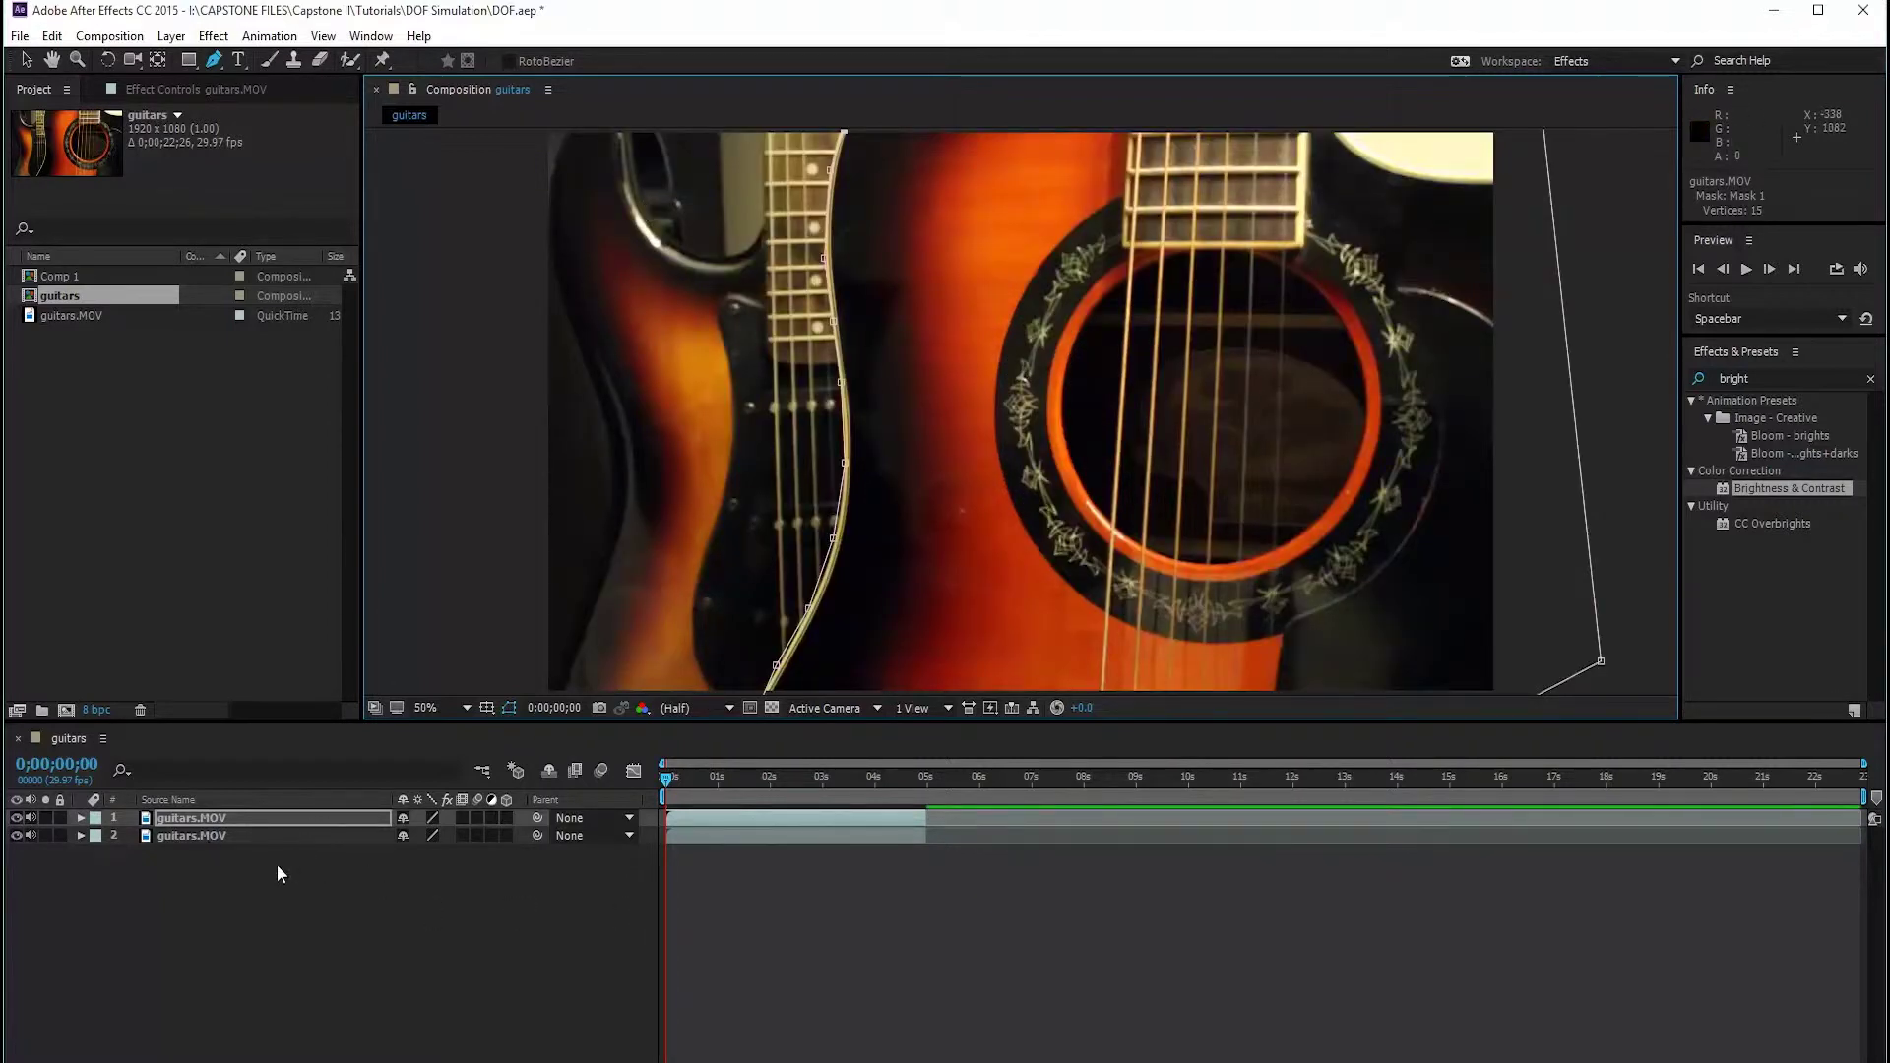
click(199, 837)
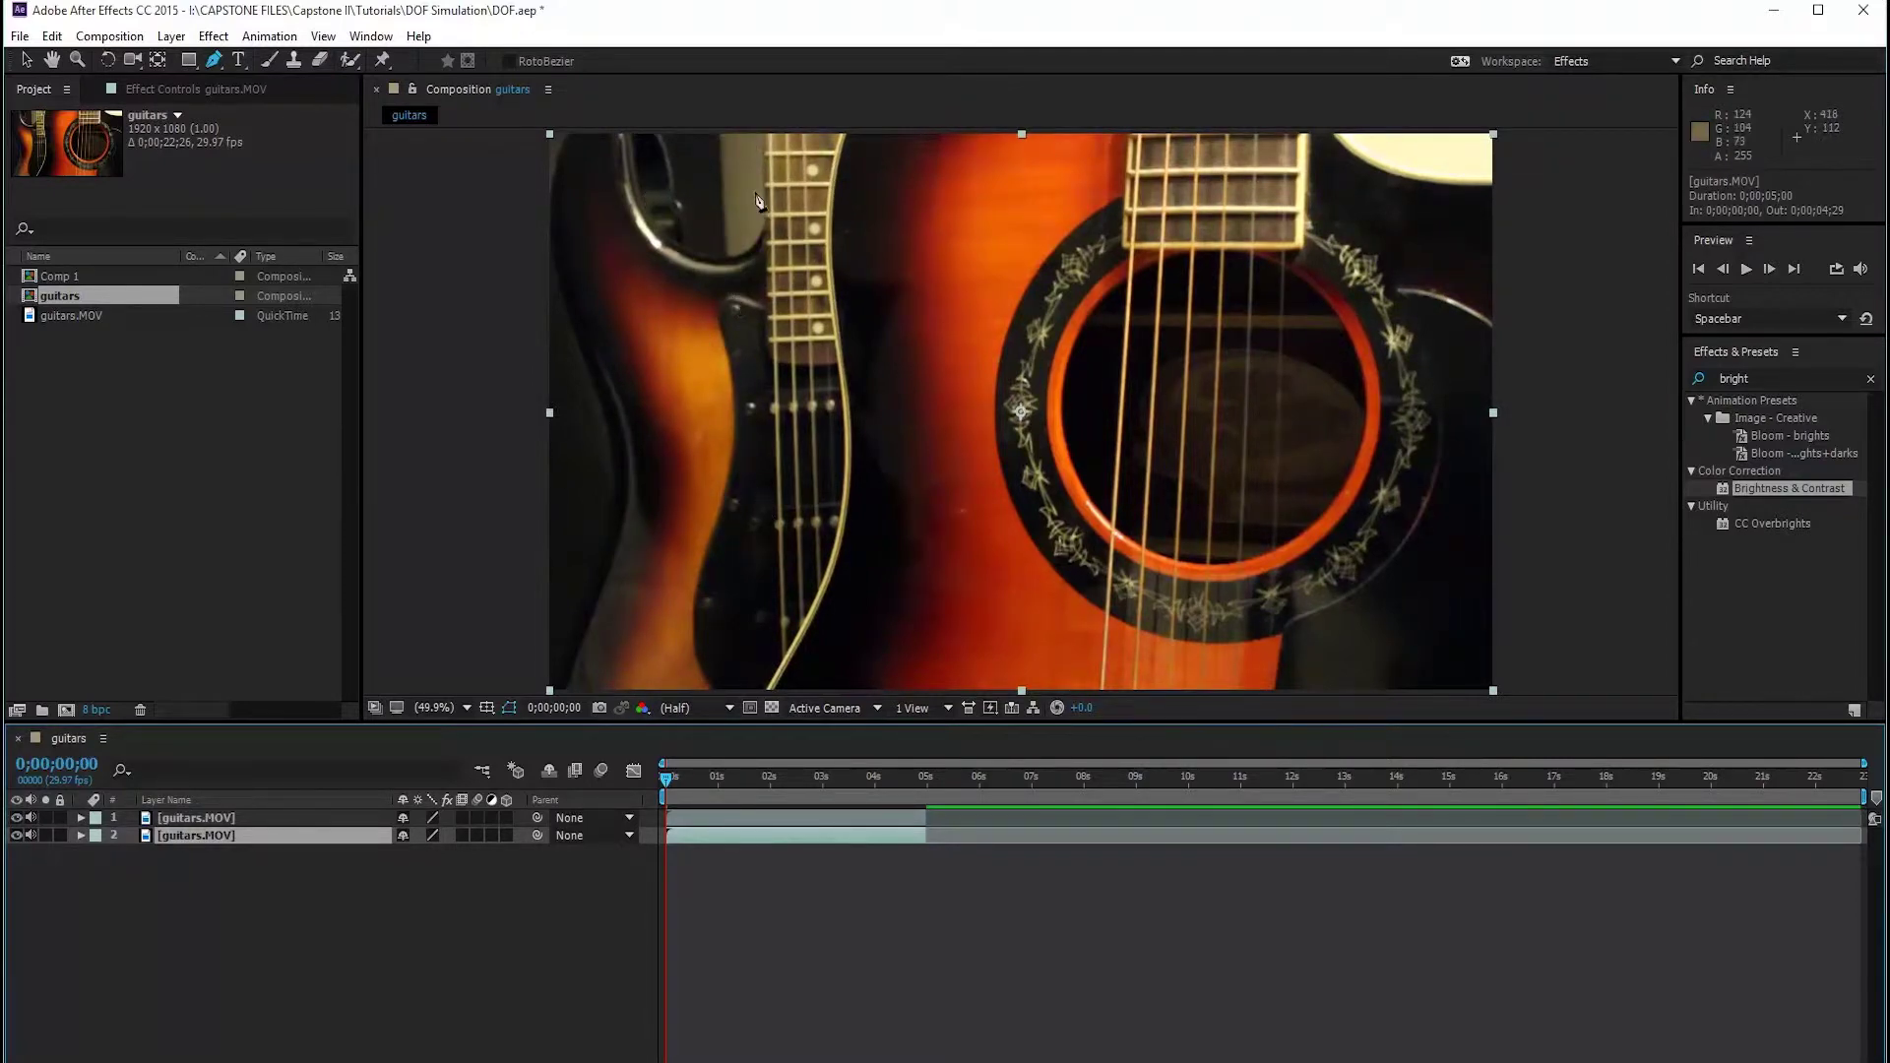
Start the second layer's mask with points outside the frame's top-left, left side and bottom.
key(comma)
key(comma)
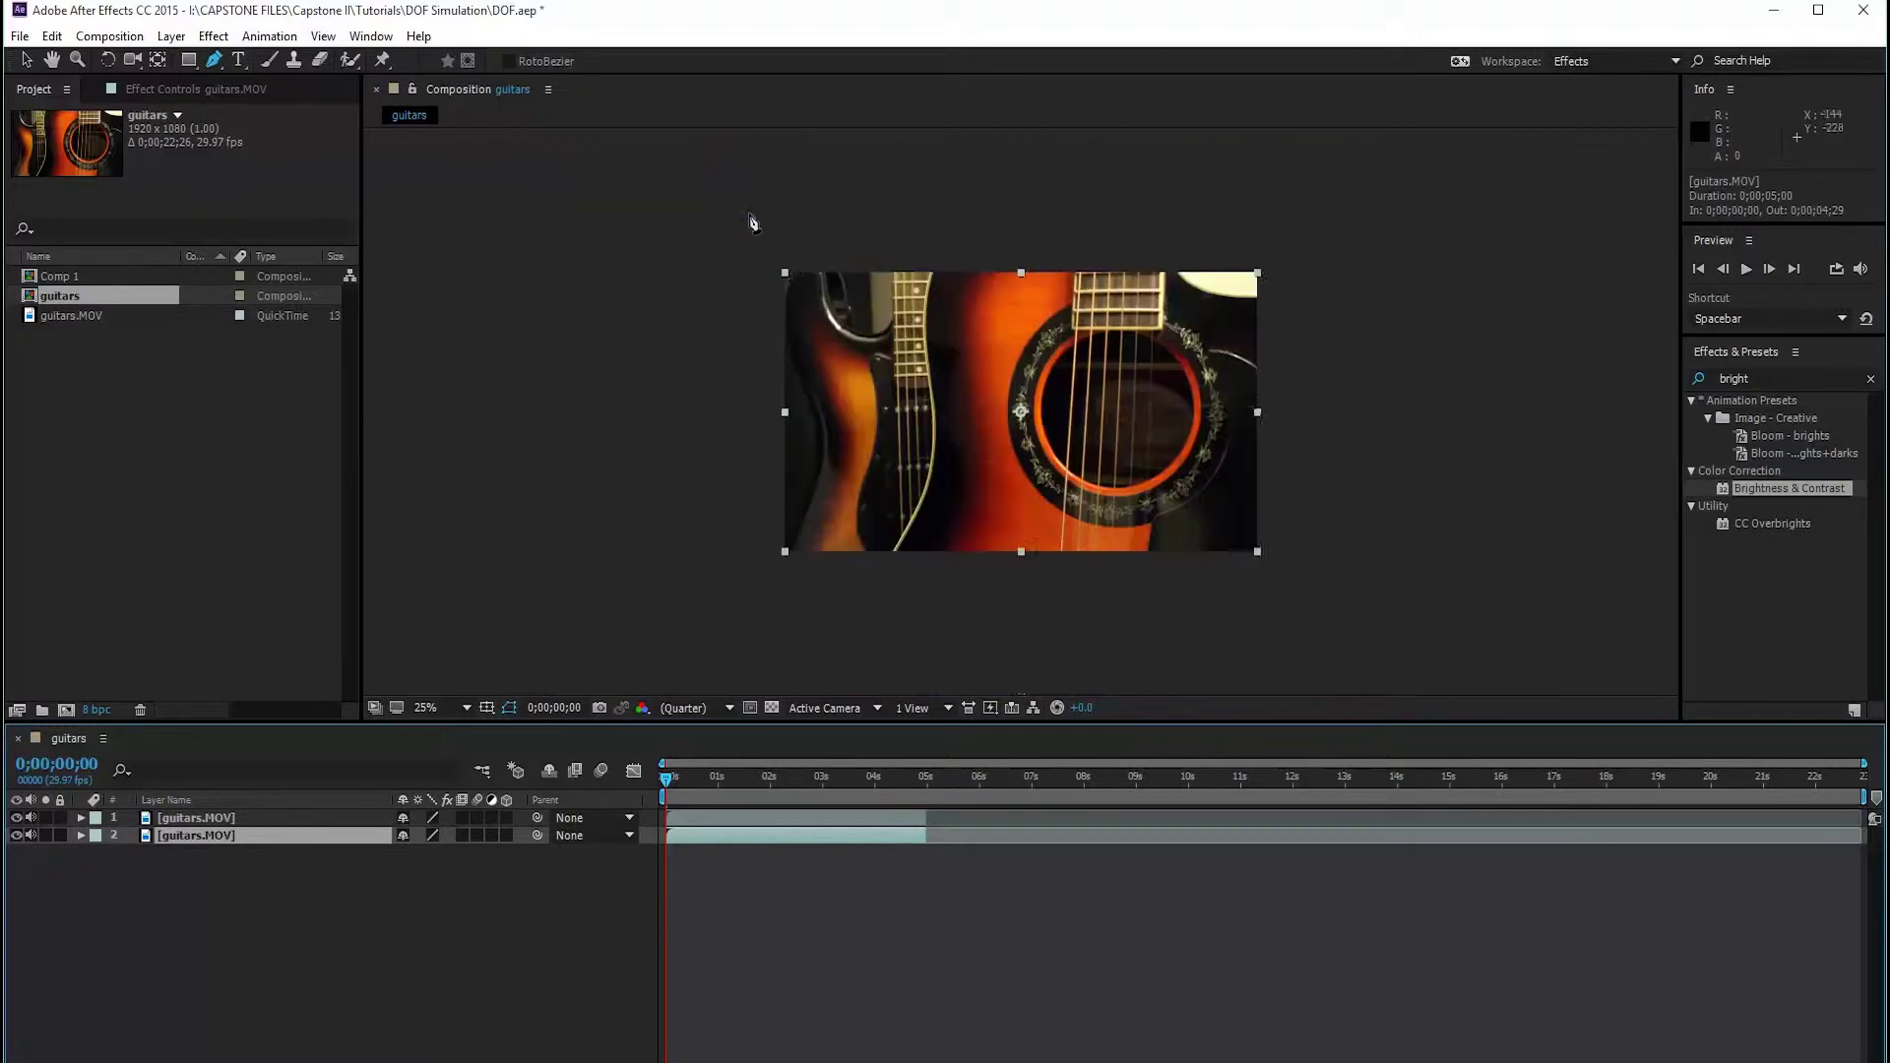
click(764, 256)
click(750, 500)
click(770, 620)
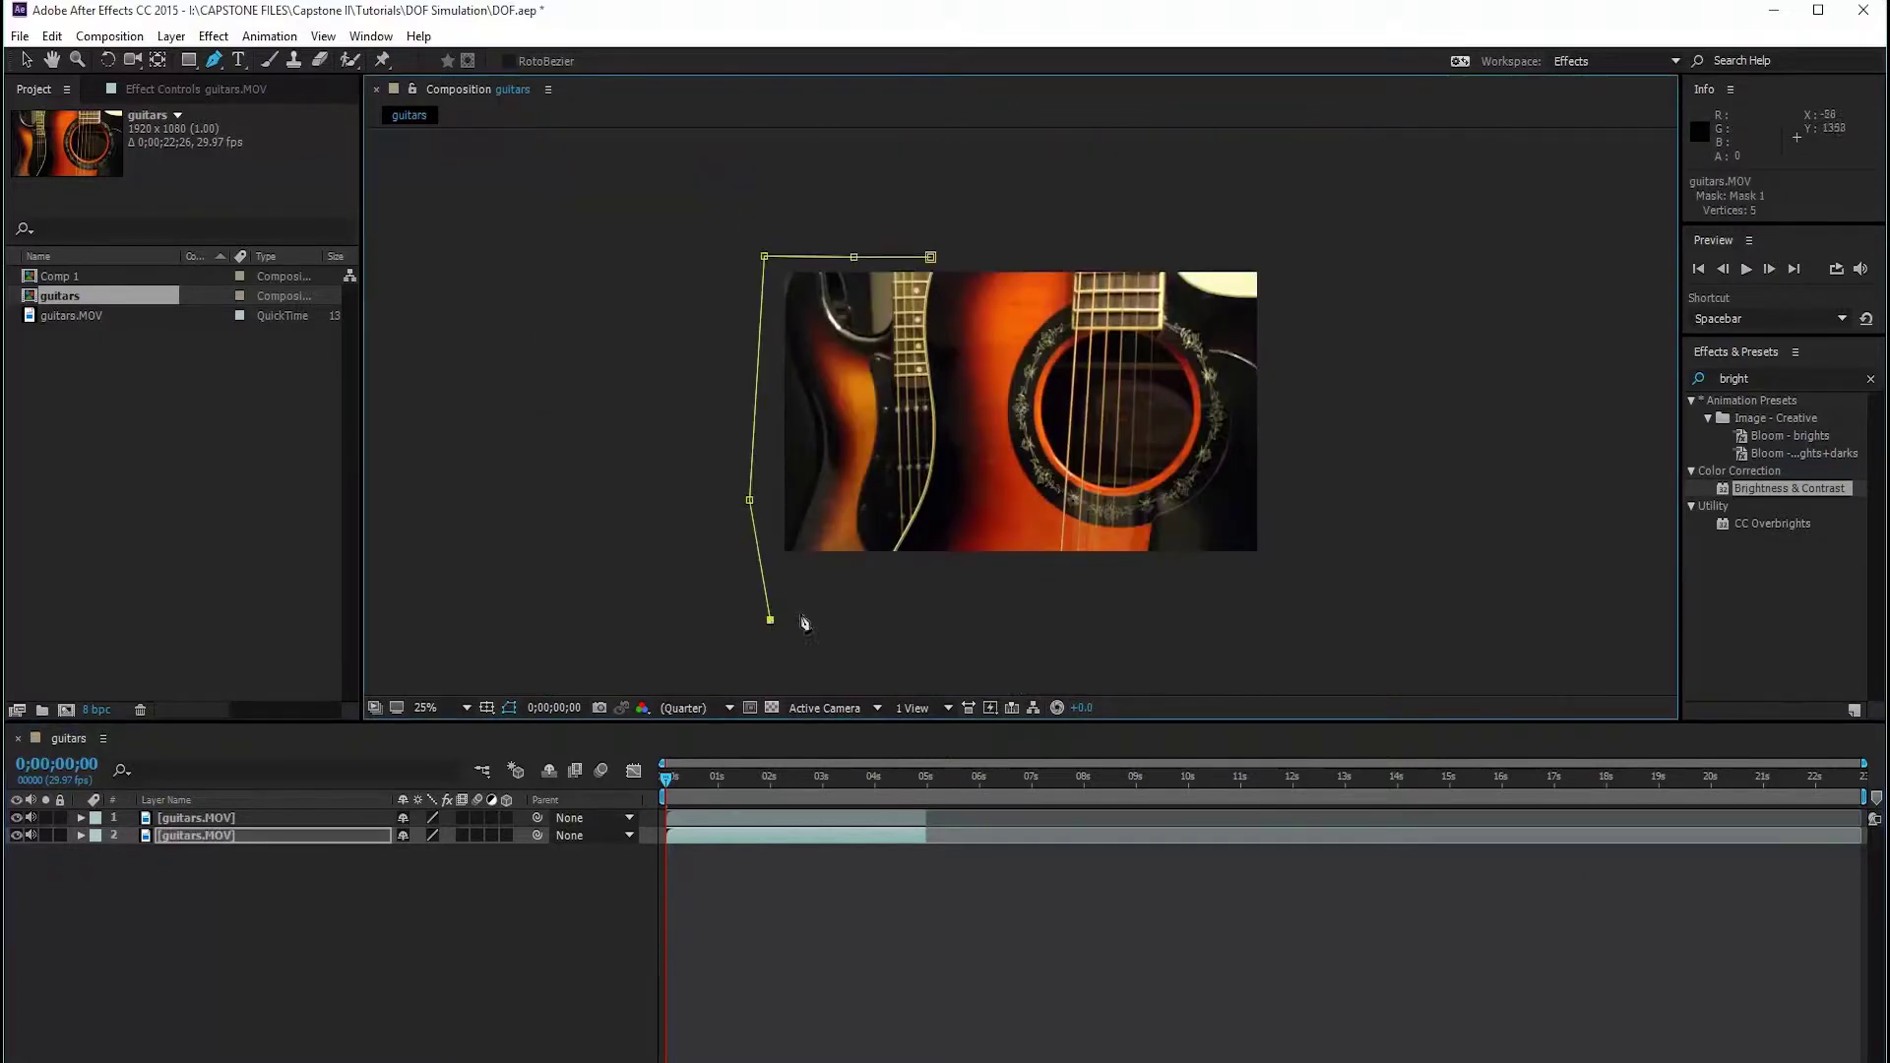
click(889, 573)
key(period)
key(period)
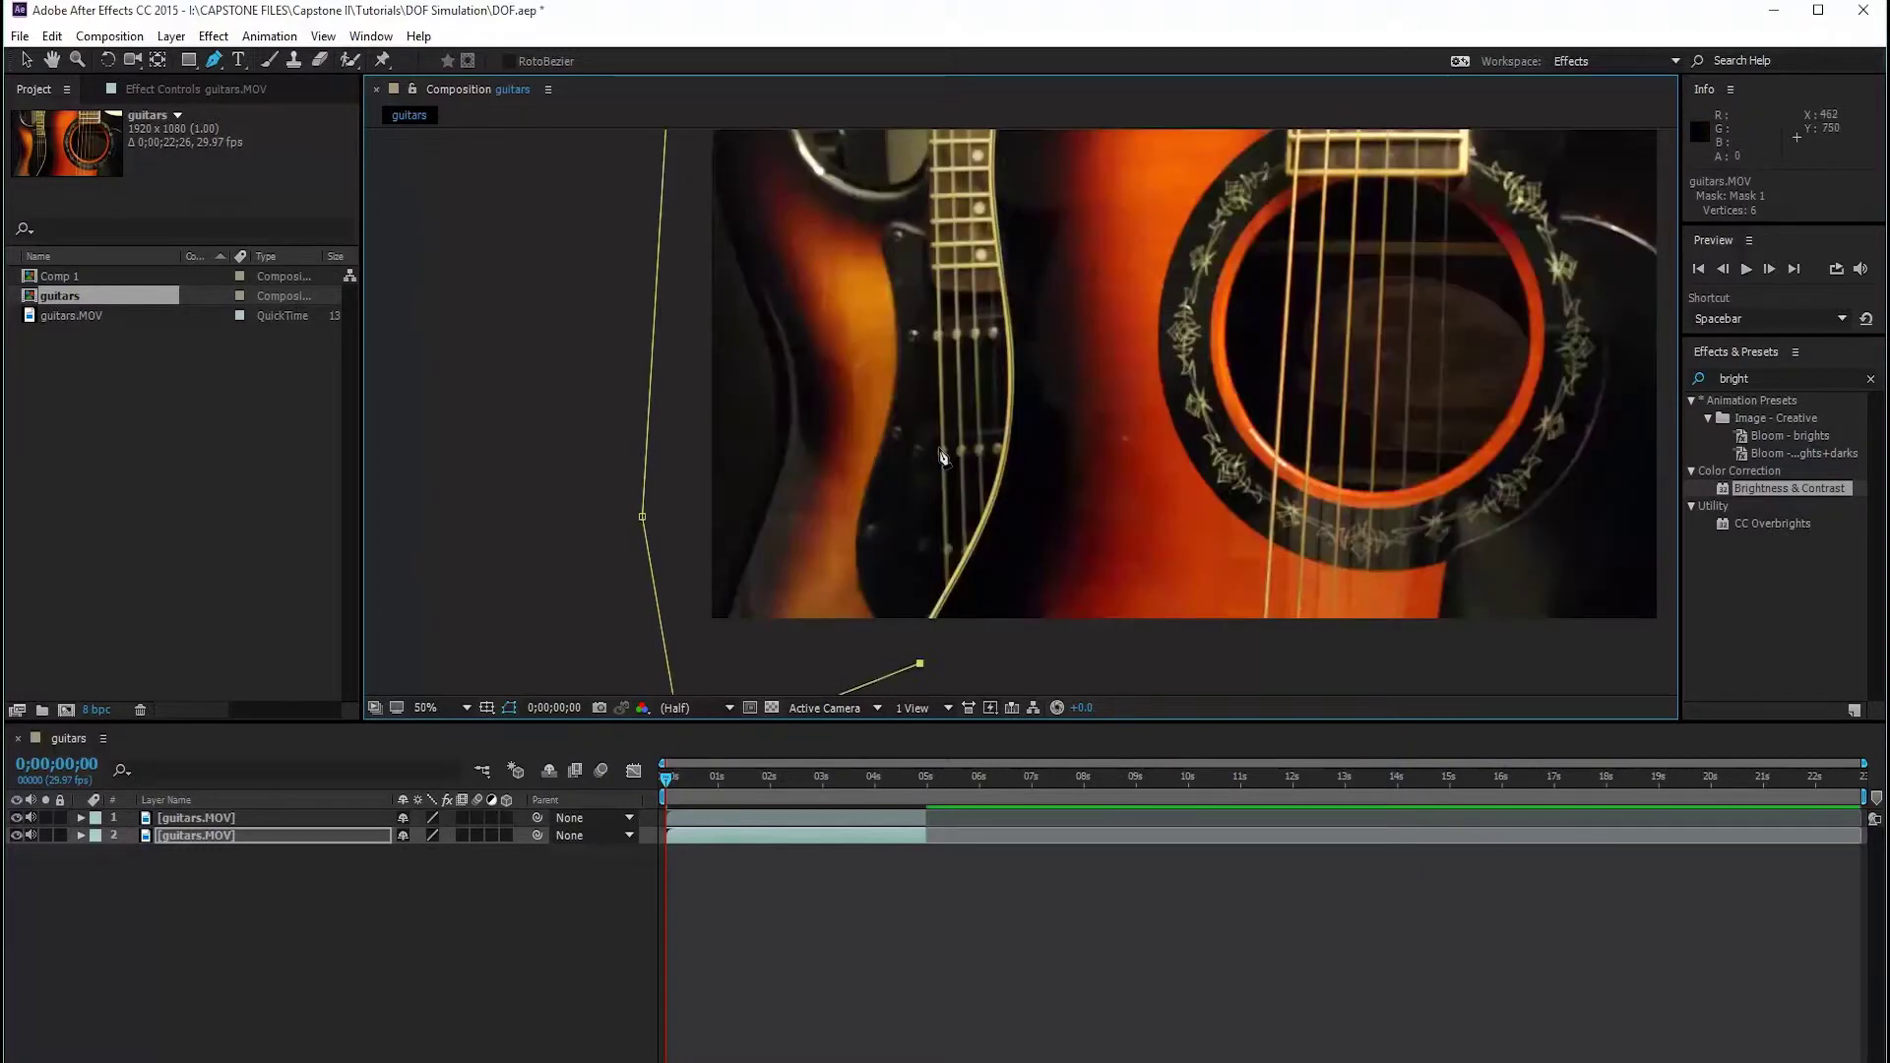
Trace mask points up the electric guitar's body and neck edge to the top of the neck.
click(930, 618)
click(948, 582)
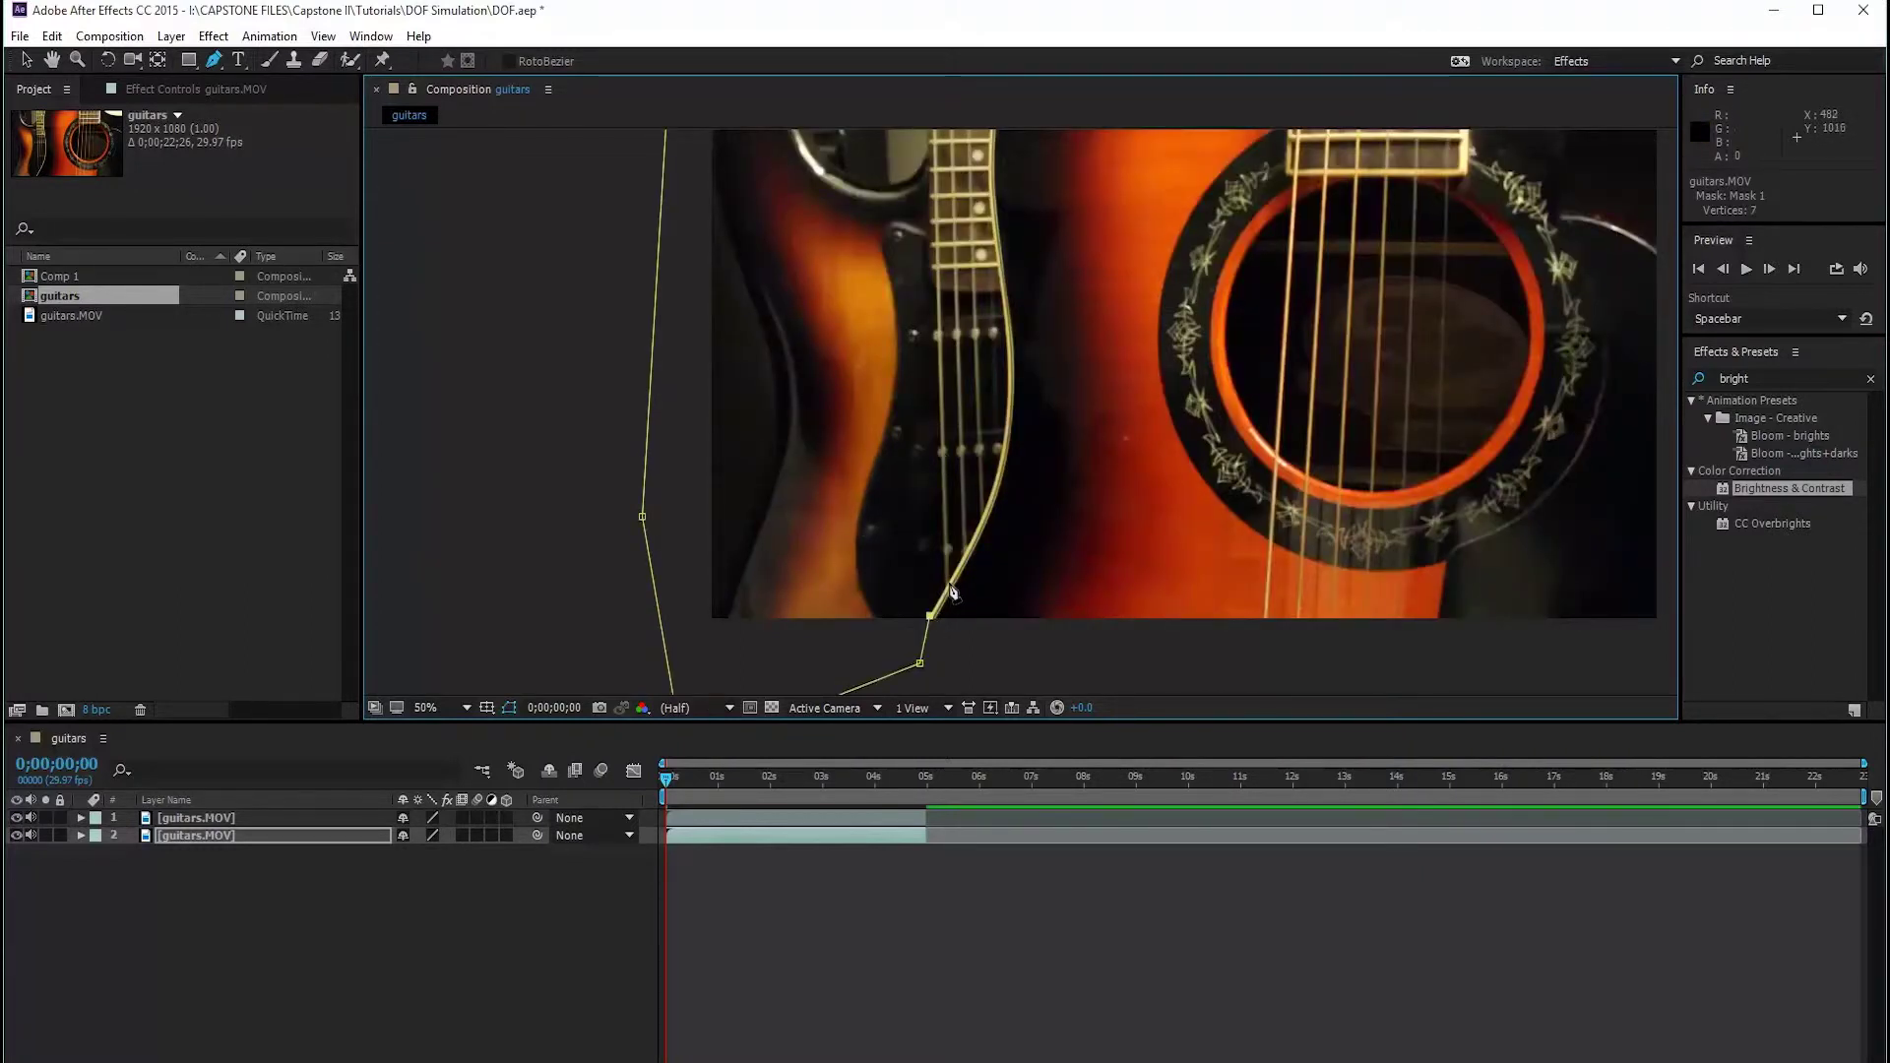
click(973, 537)
click(993, 487)
click(1005, 435)
click(1006, 385)
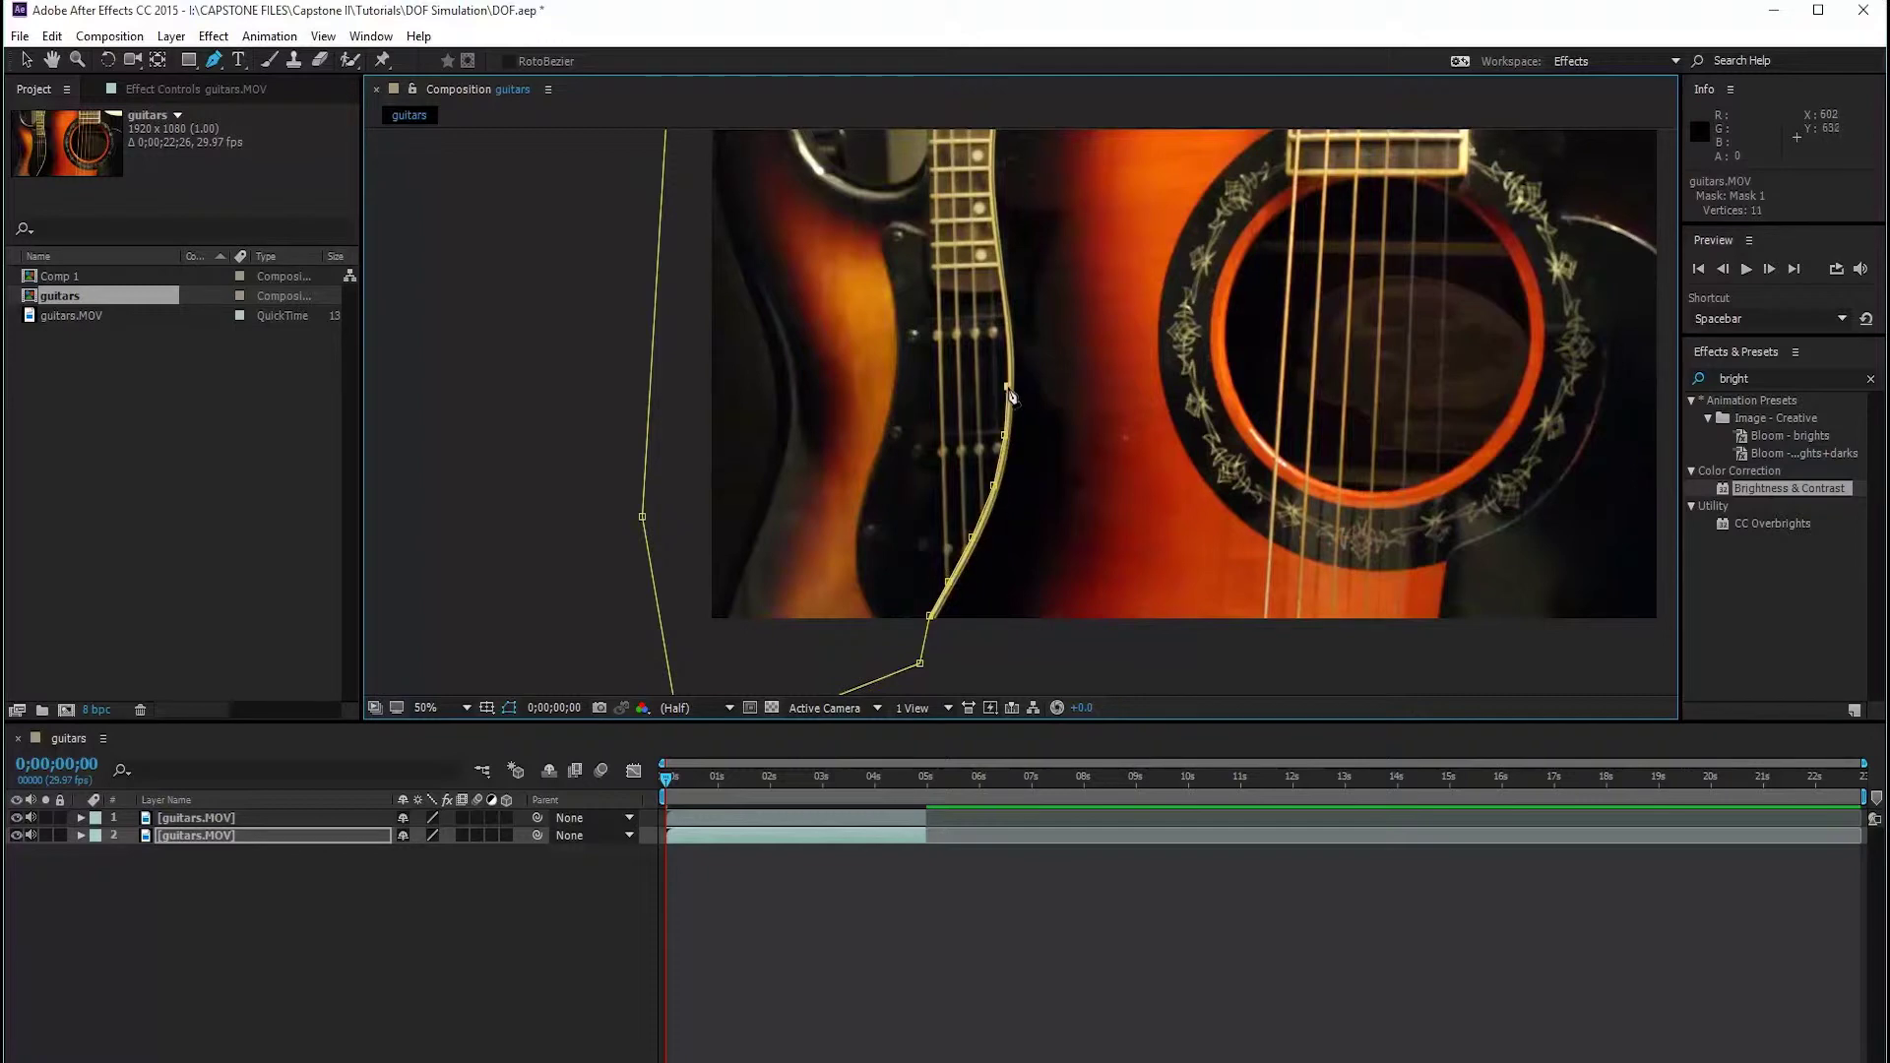
click(1003, 325)
click(998, 269)
click(990, 199)
click(991, 148)
scroll(994, 148, up, 1)
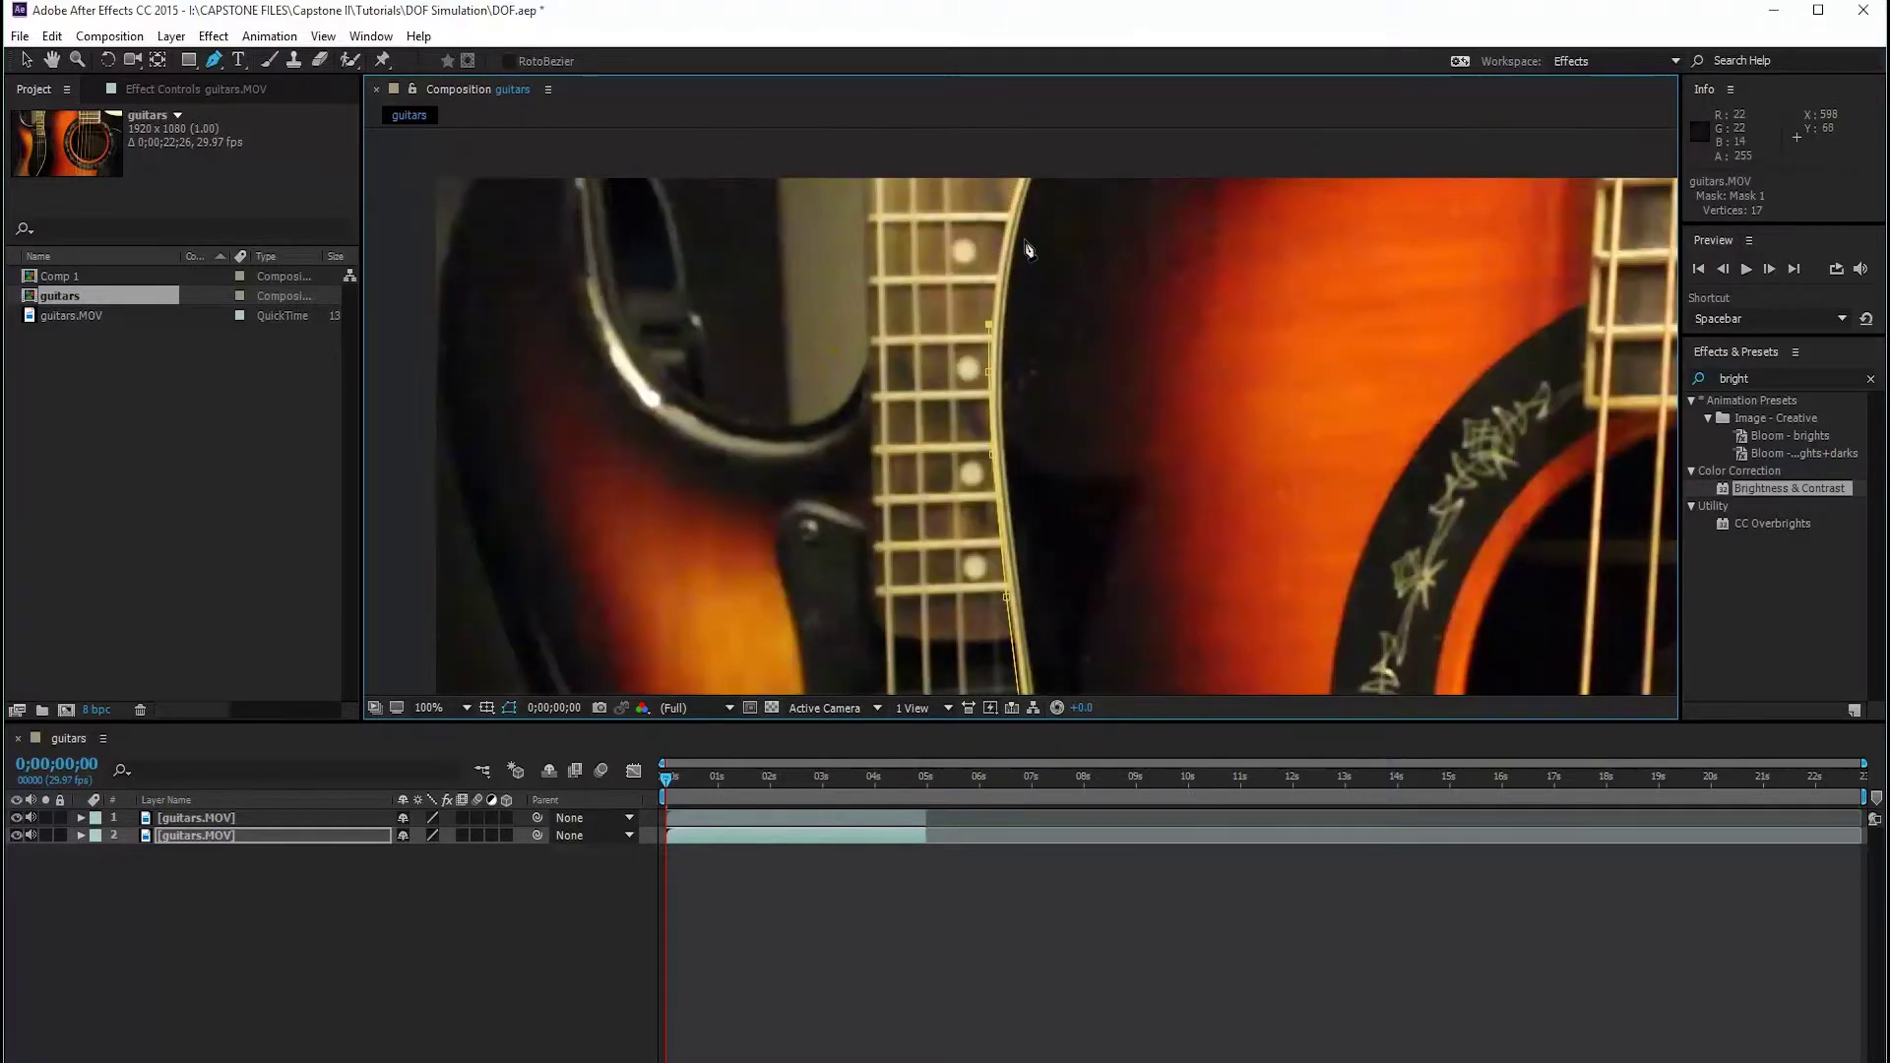
scroll(1025, 245, down, 1)
Close the mask along the top edge, undo the stray shape layer and fit the view.
click(1021, 265)
click(867, 265)
click(1021, 265)
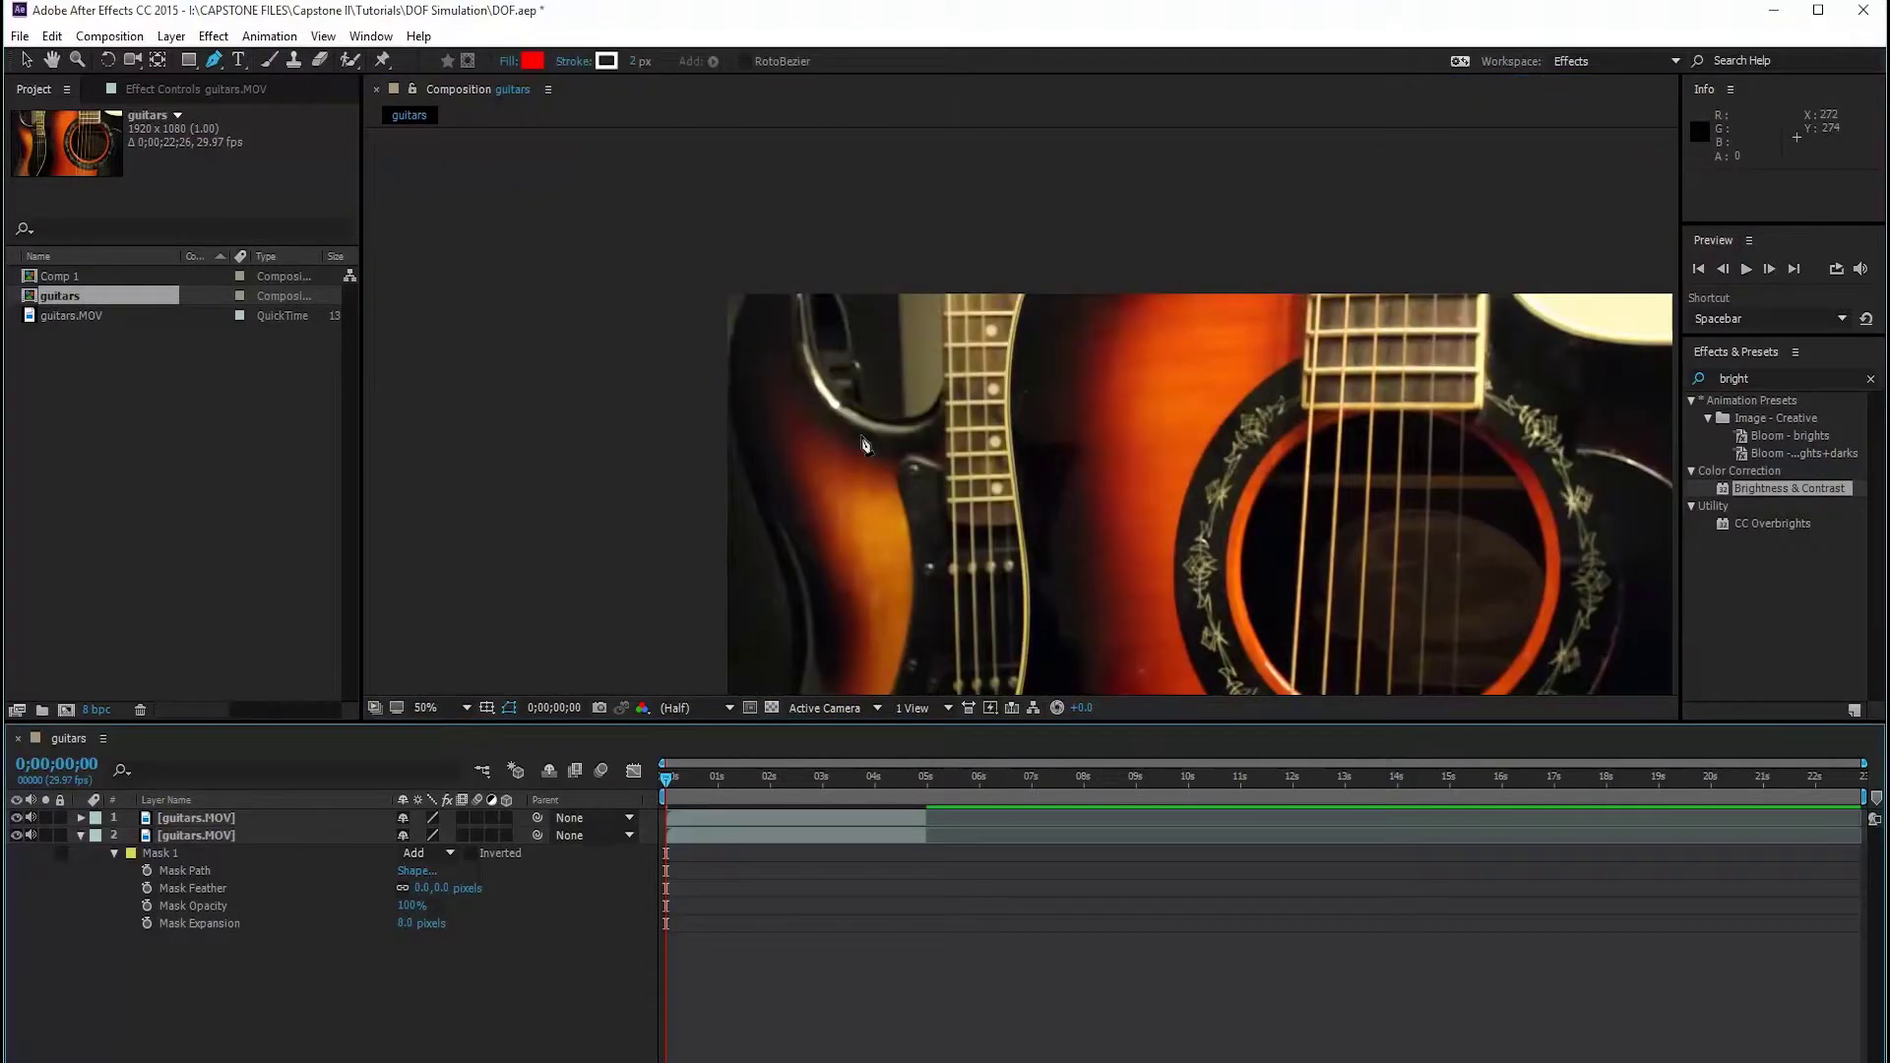
click(79, 836)
key(ctrl+z)
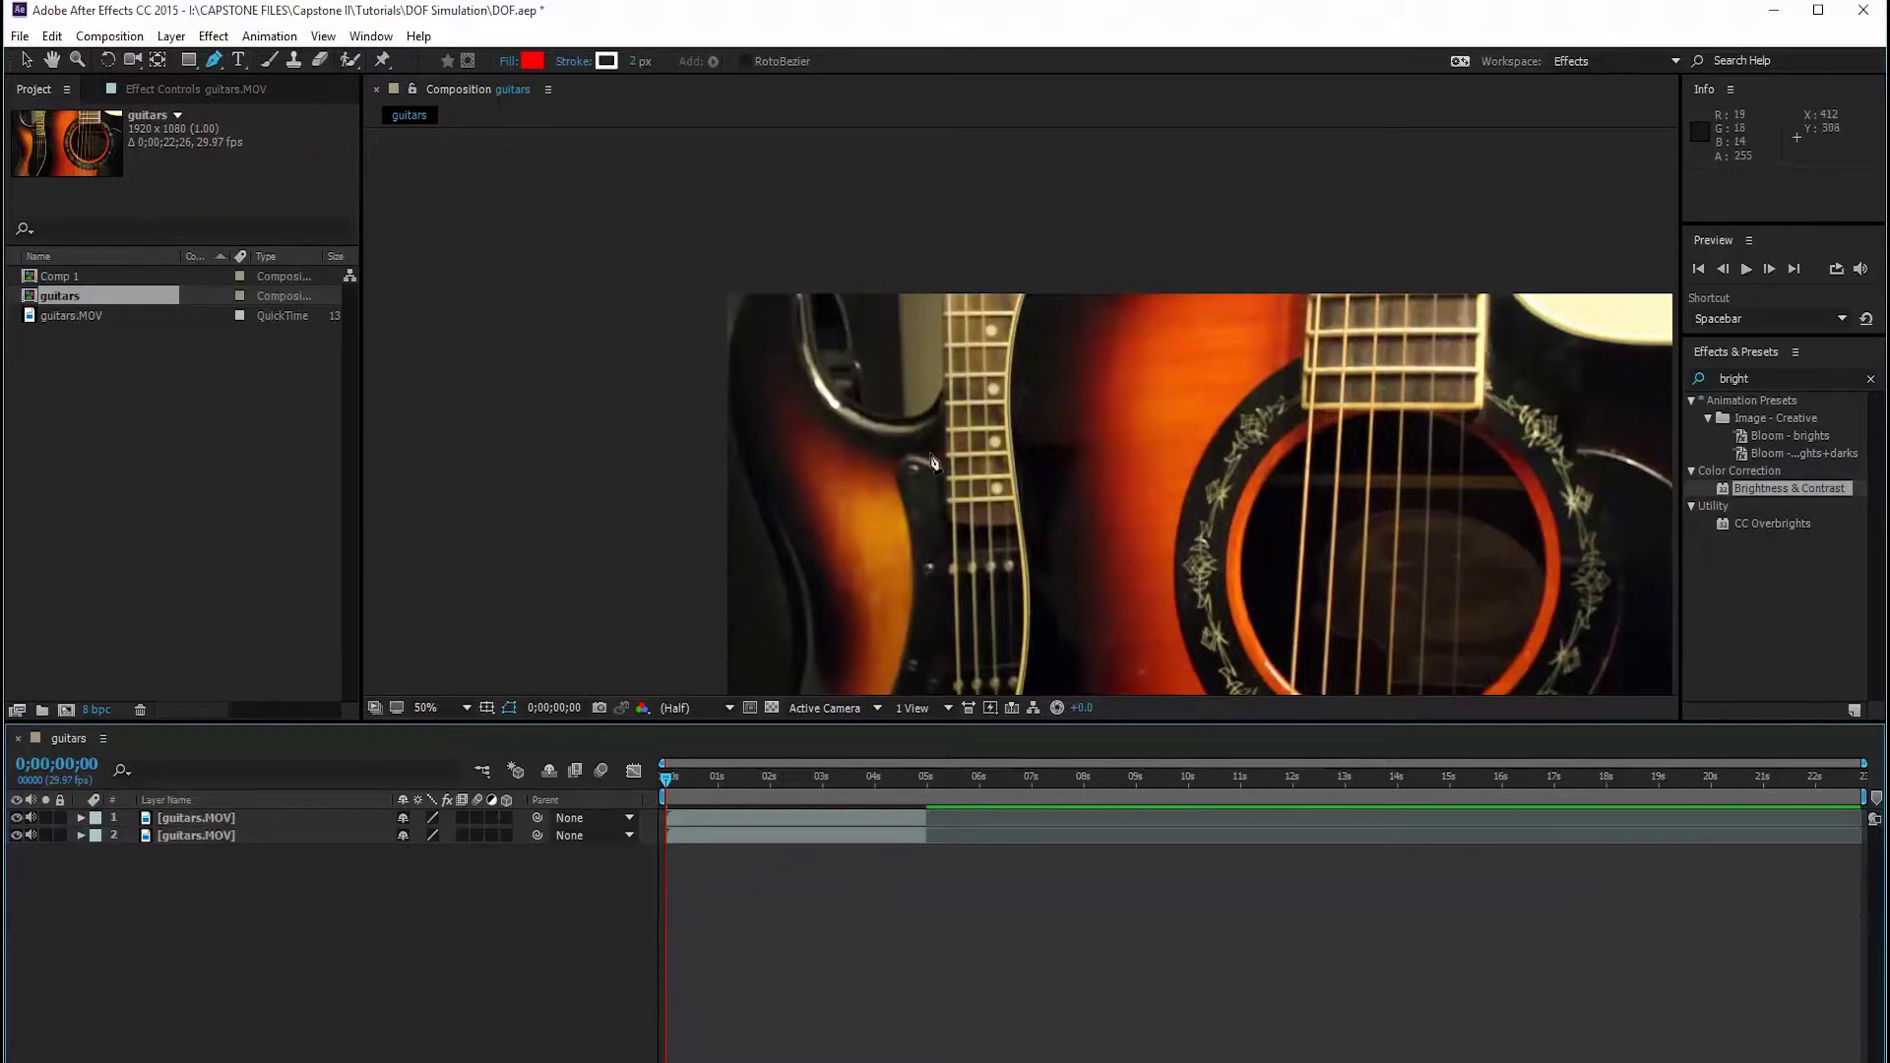
key(shift+slash)
click(1749, 378)
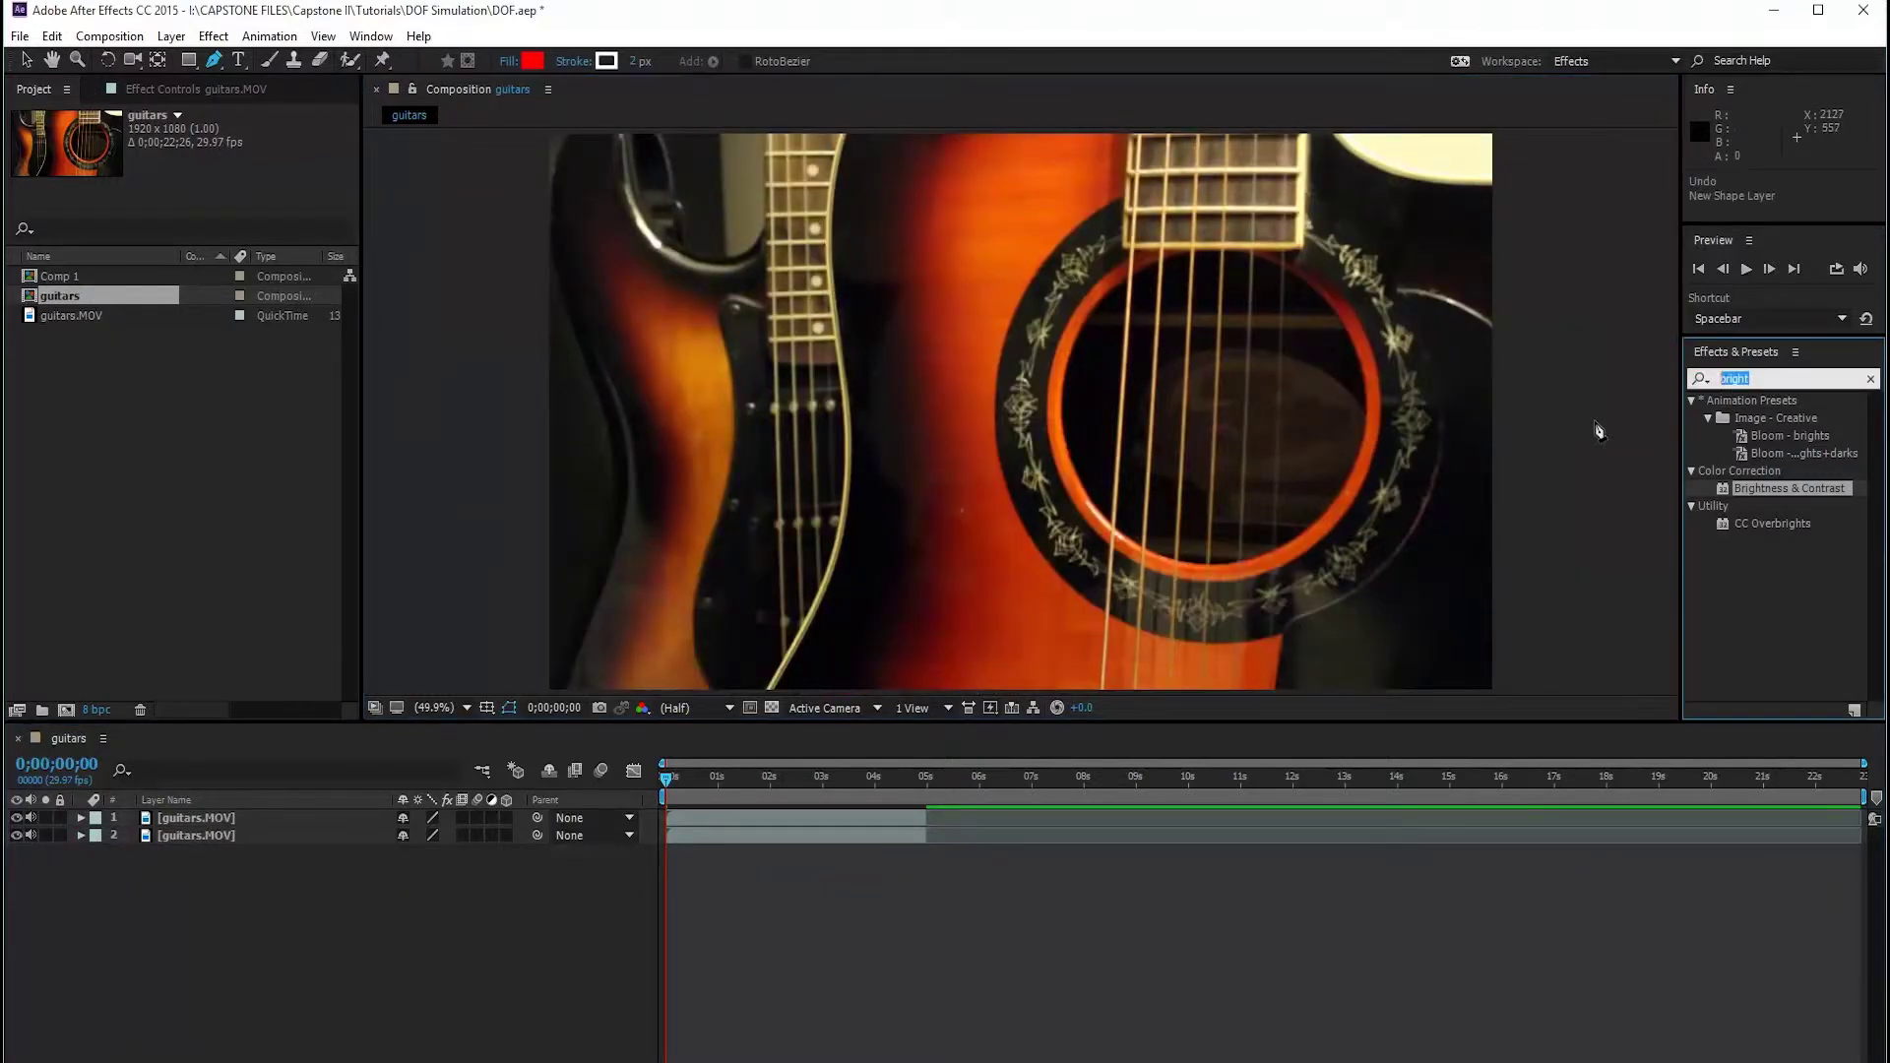
Search Effects & Presets for 'fast blur' and apply Fast Blur to both guitars.MOV layers.
key(BackSpace)
click(1759, 426)
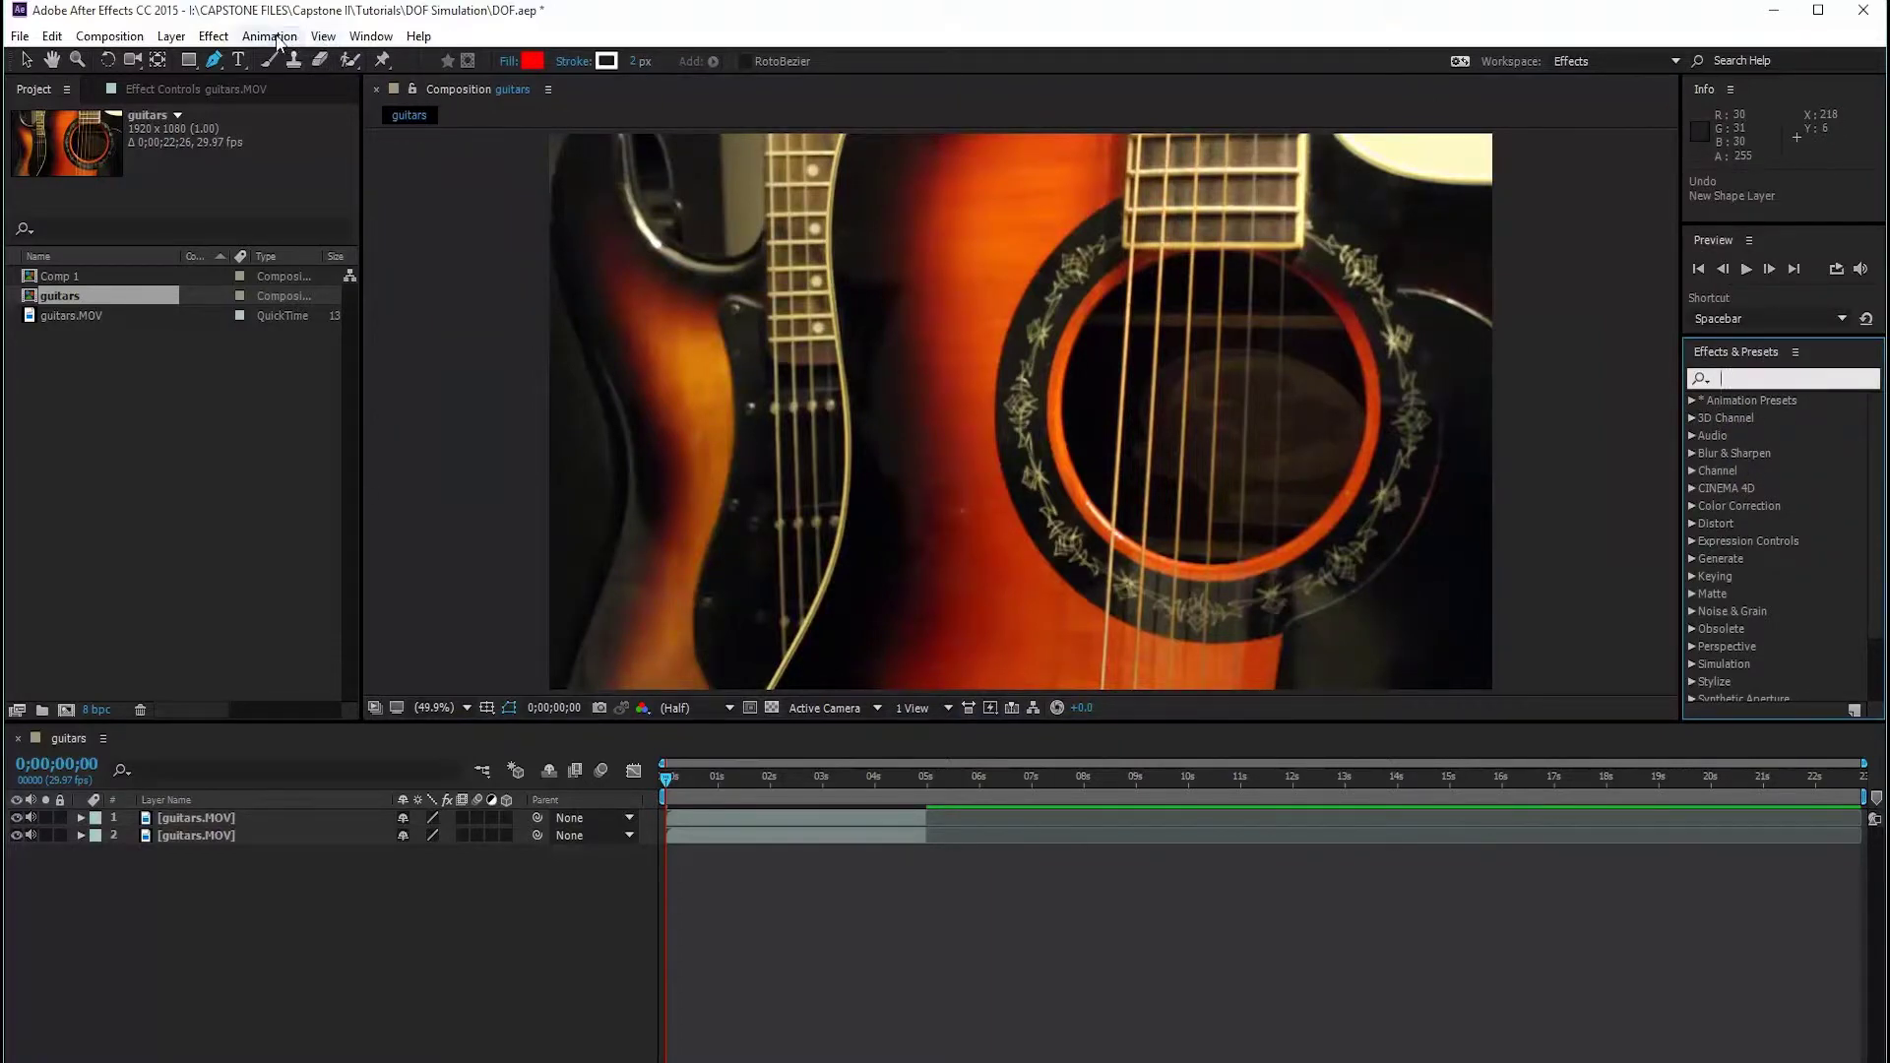
click(363, 37)
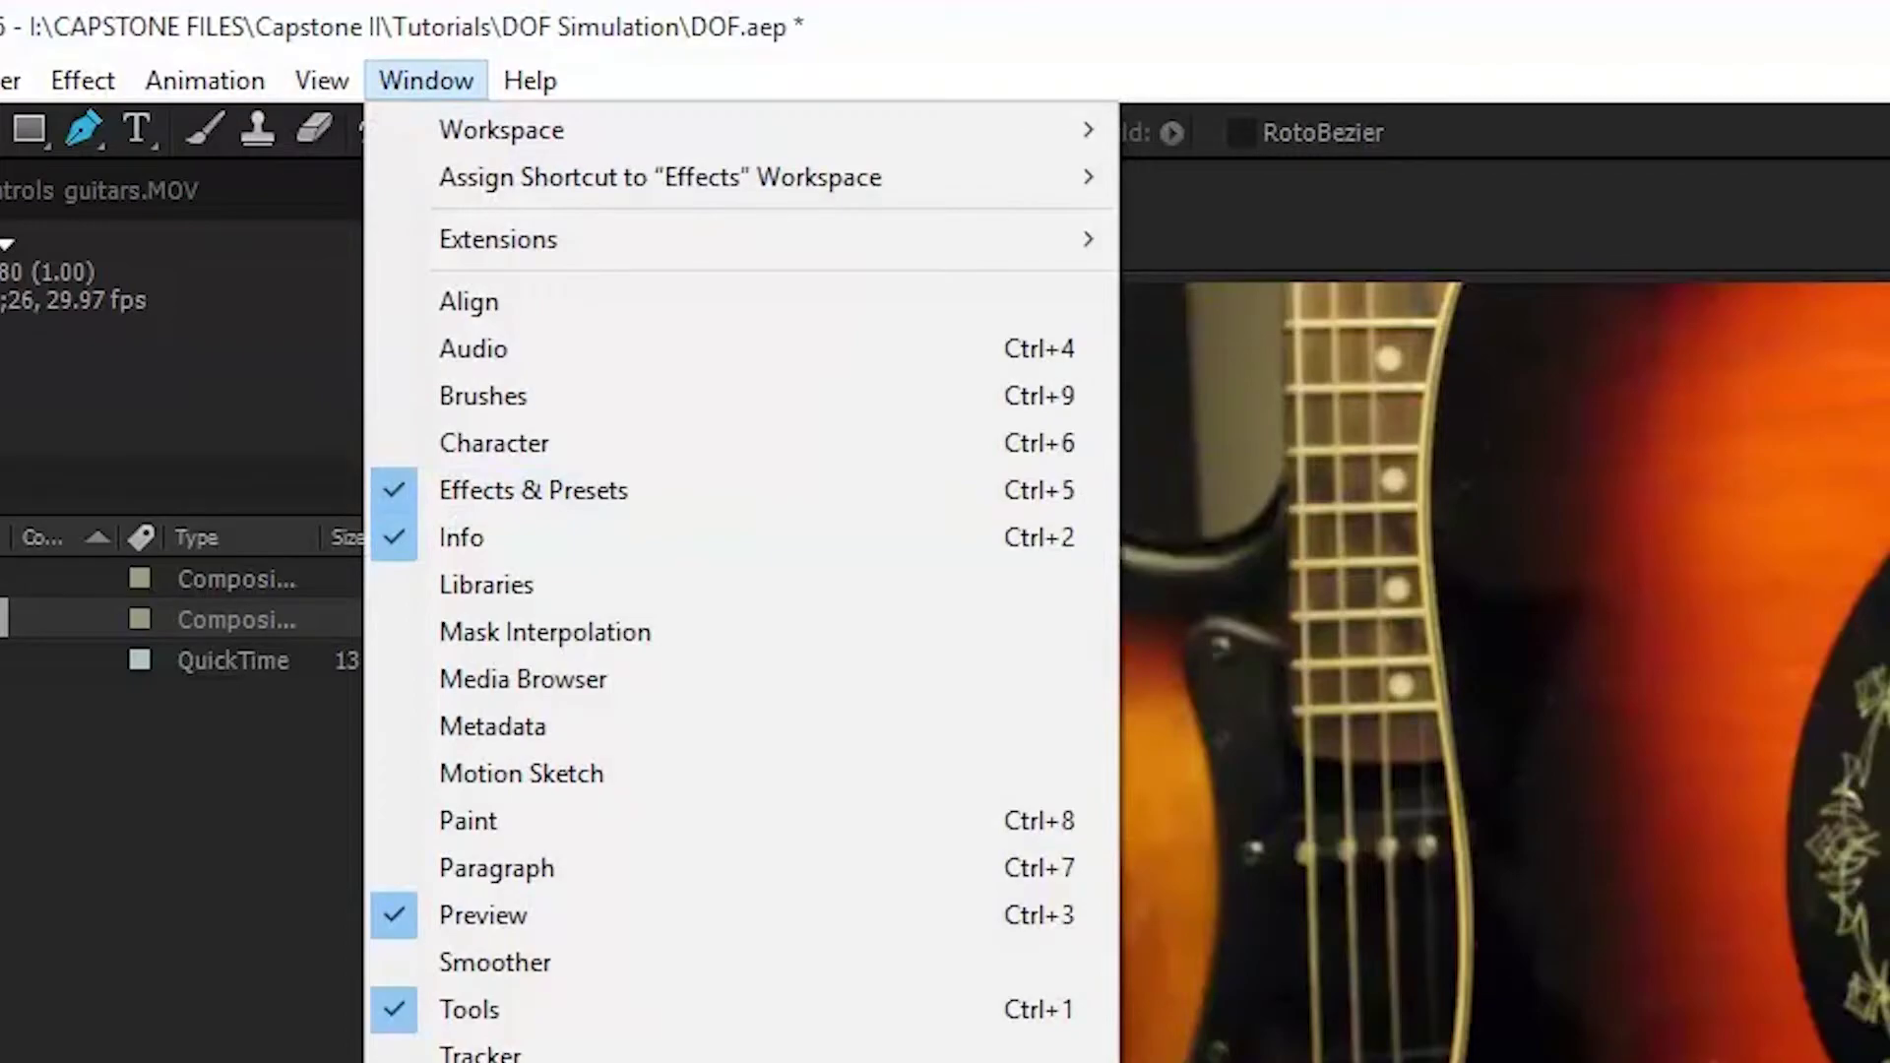
key(Escape)
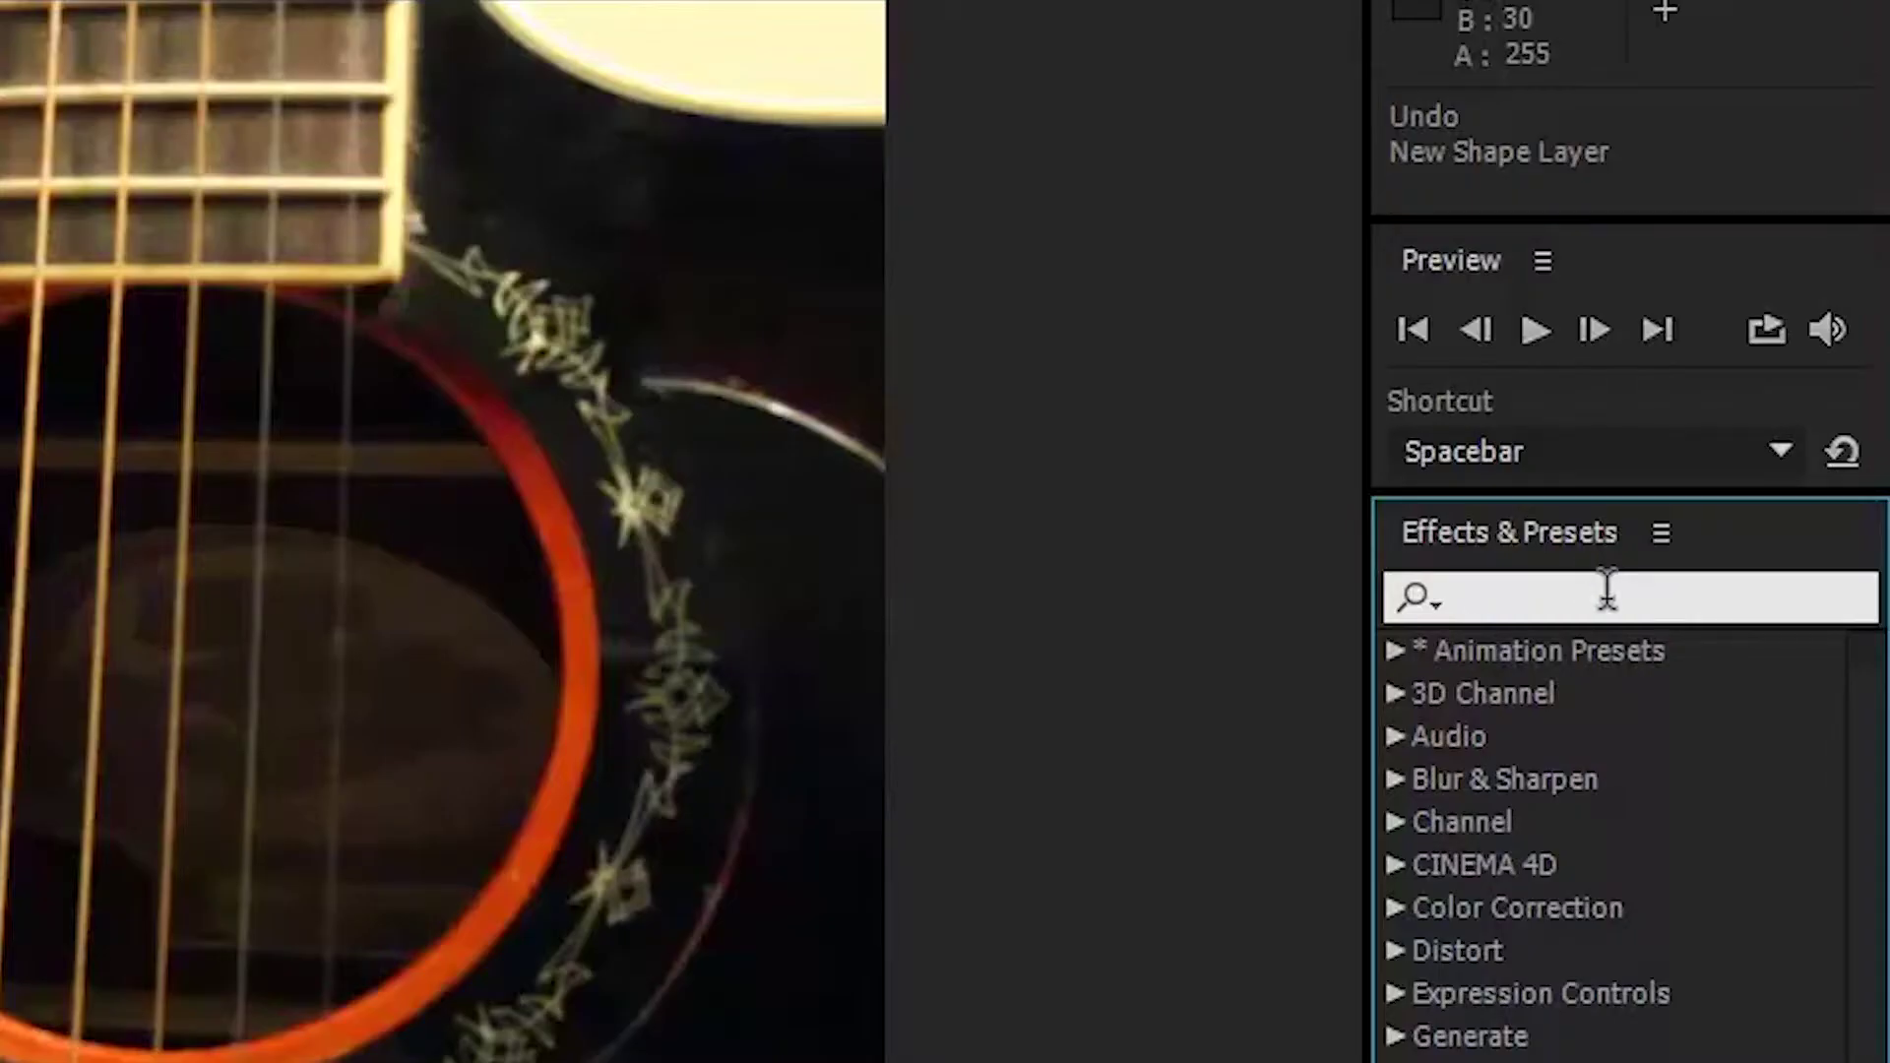
text(fast)
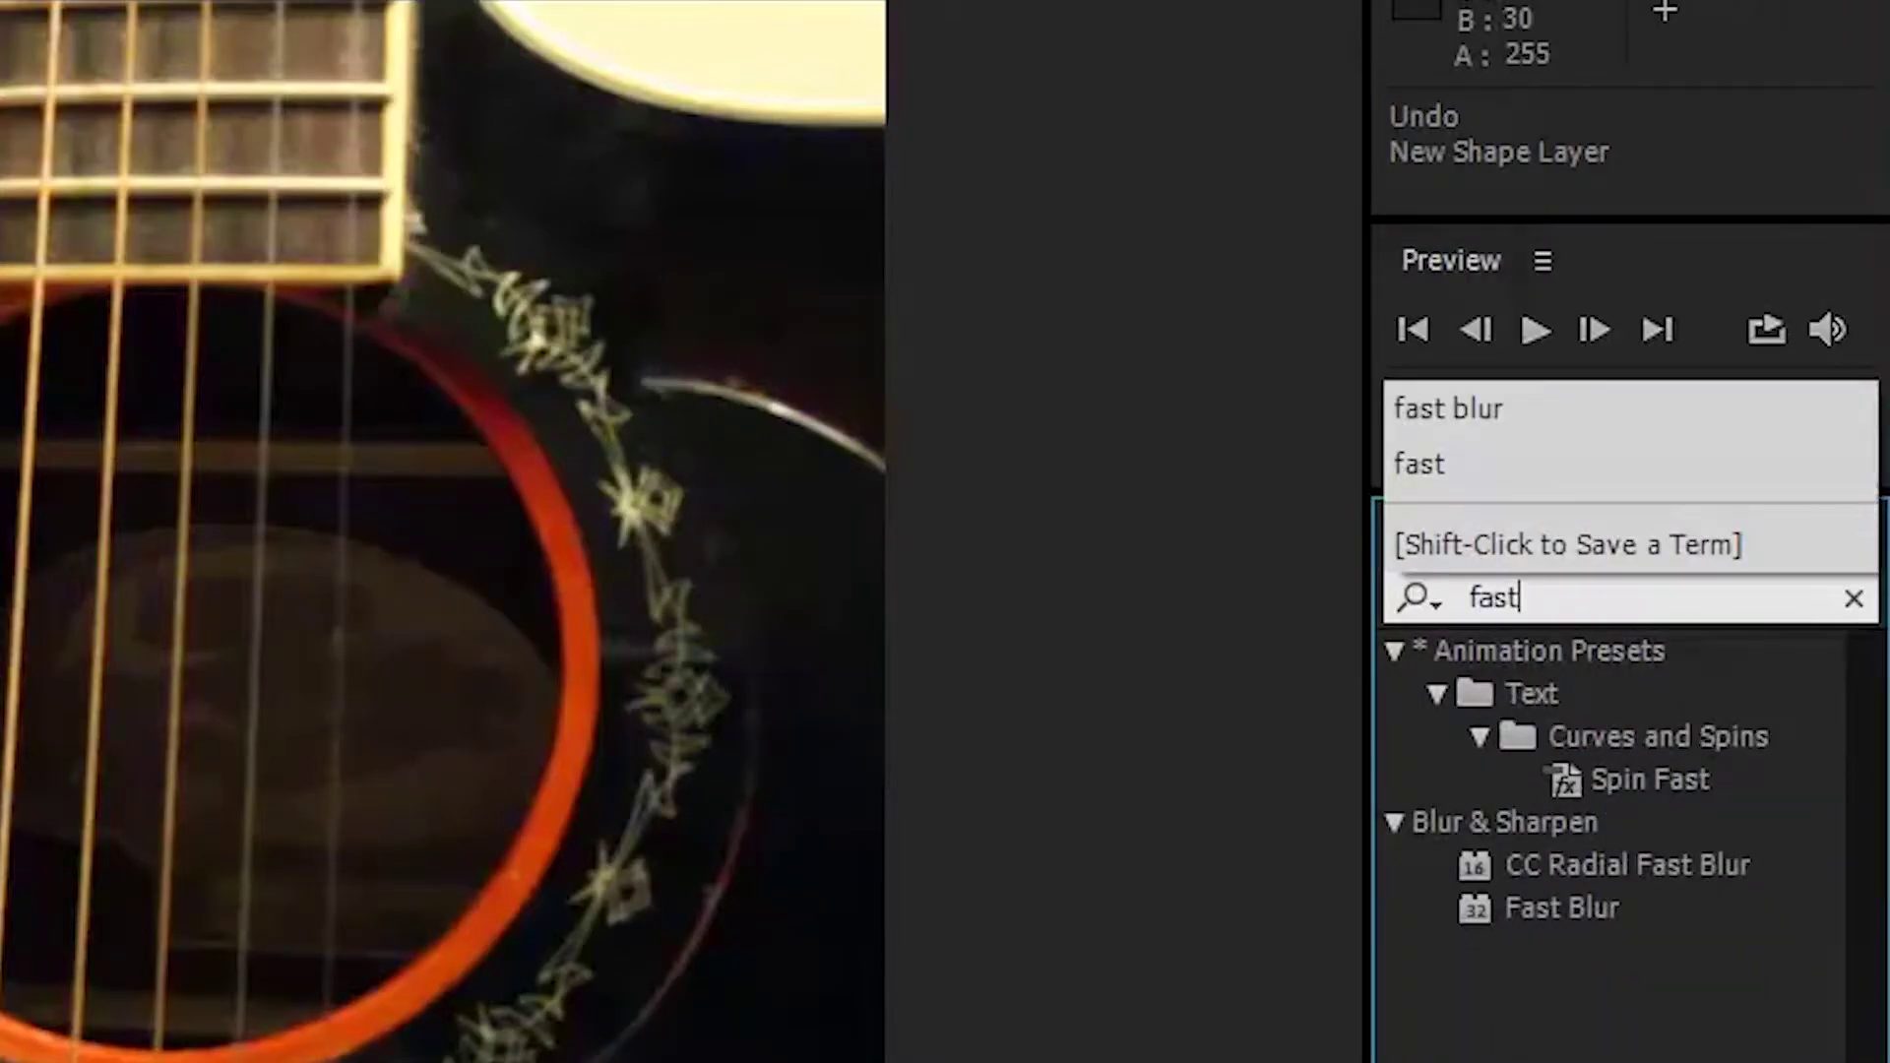
text( blur)
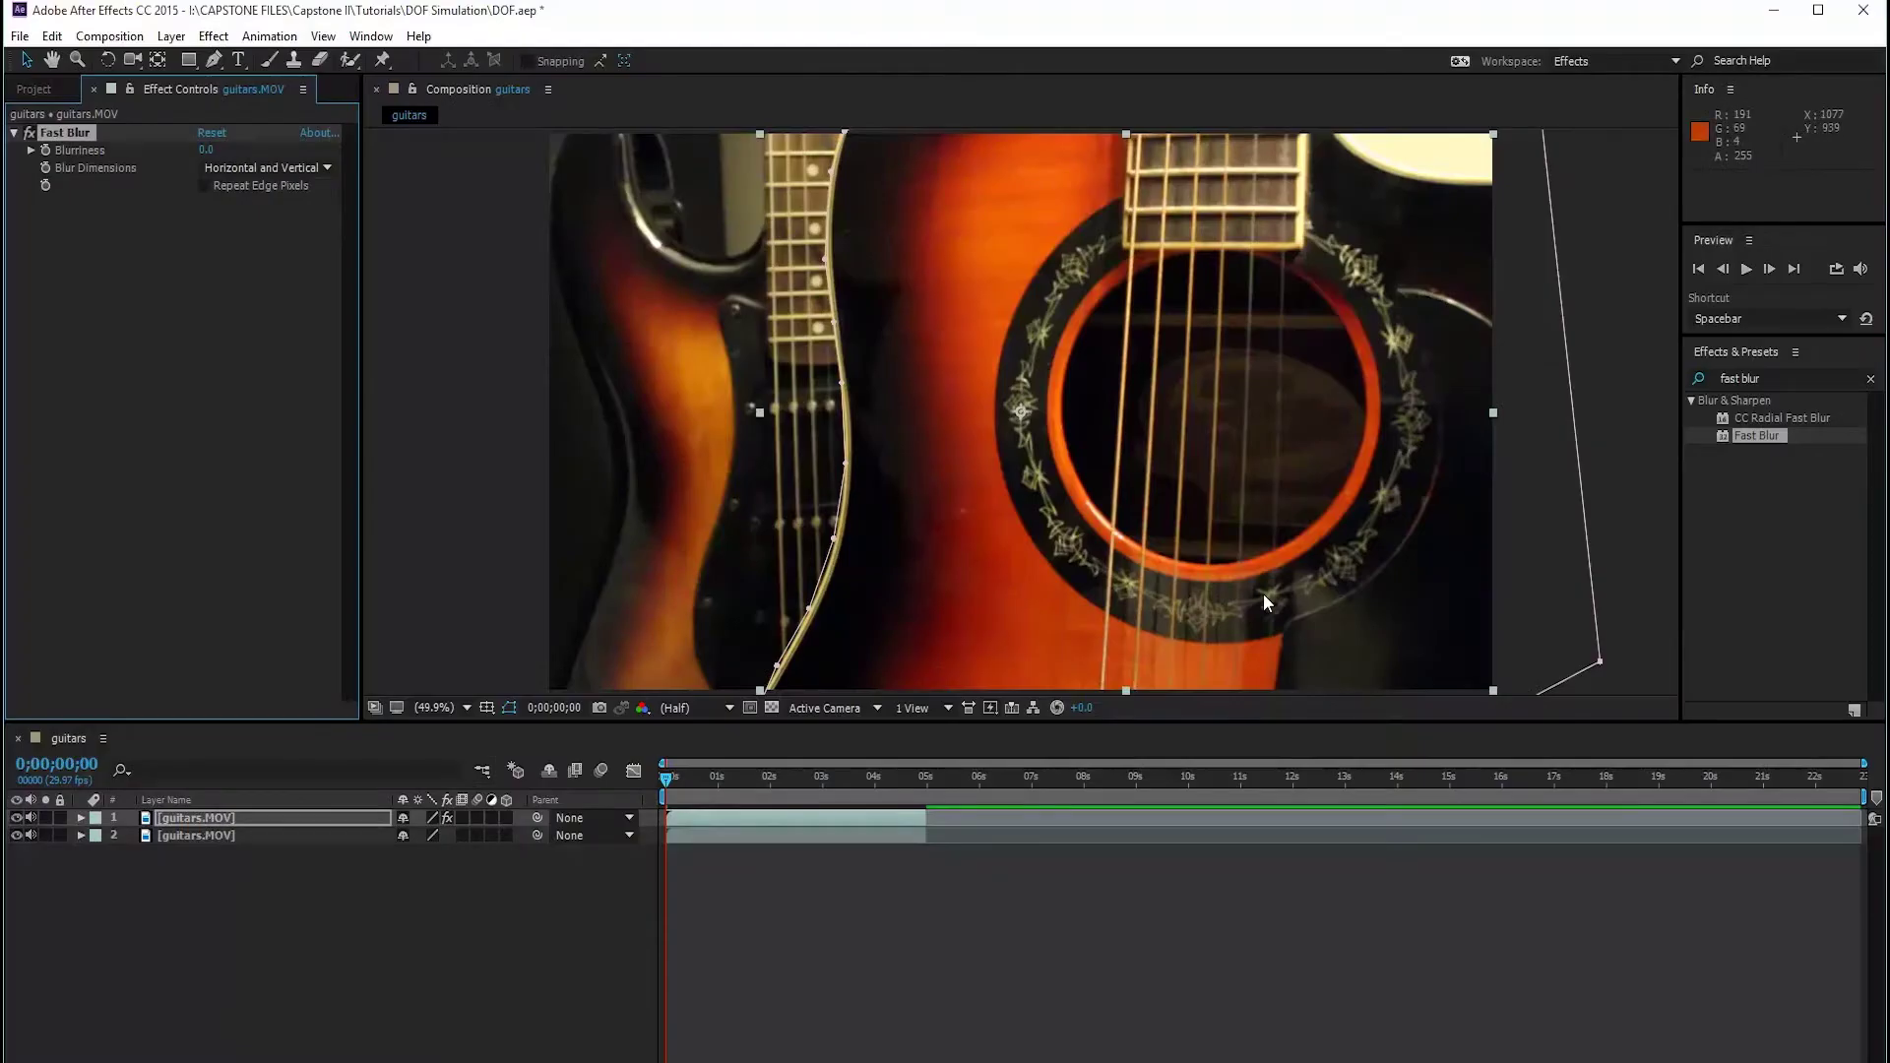
click(1562, 737)
double_click(1563, 736)
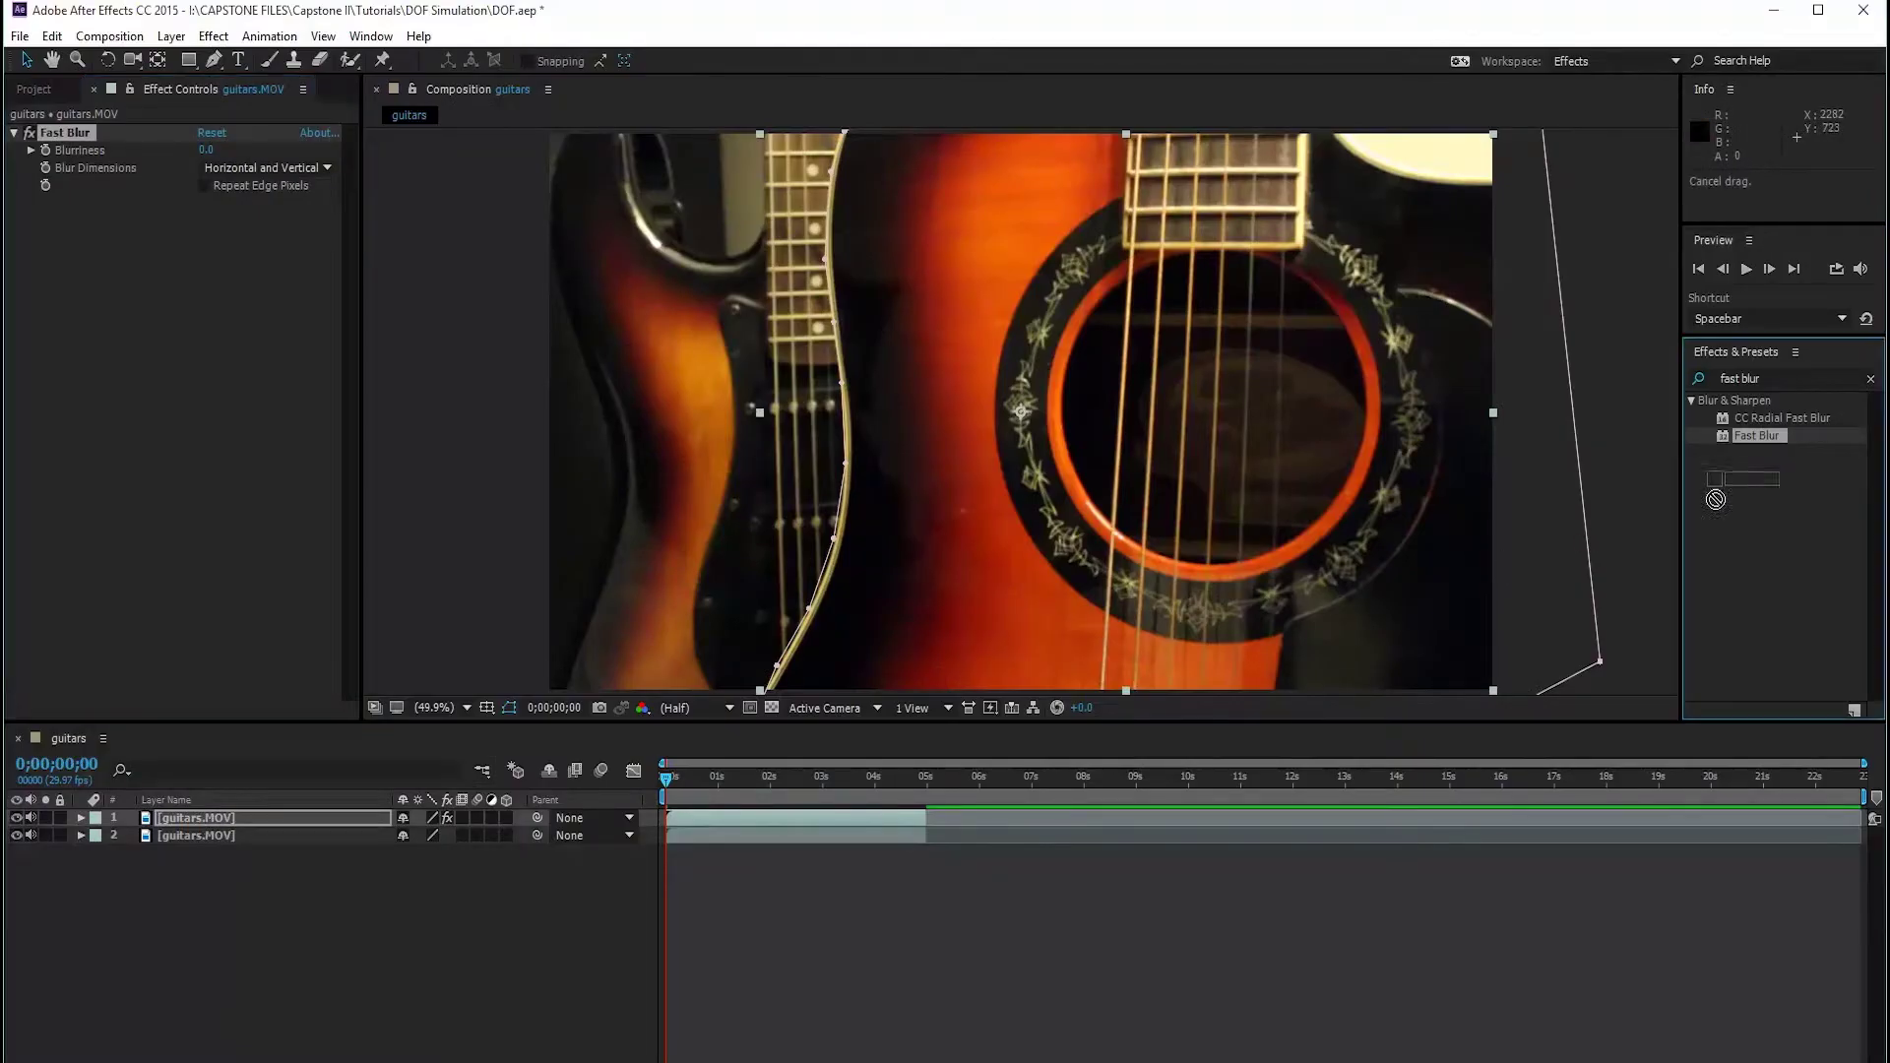
drag(1716, 500, 217, 833)
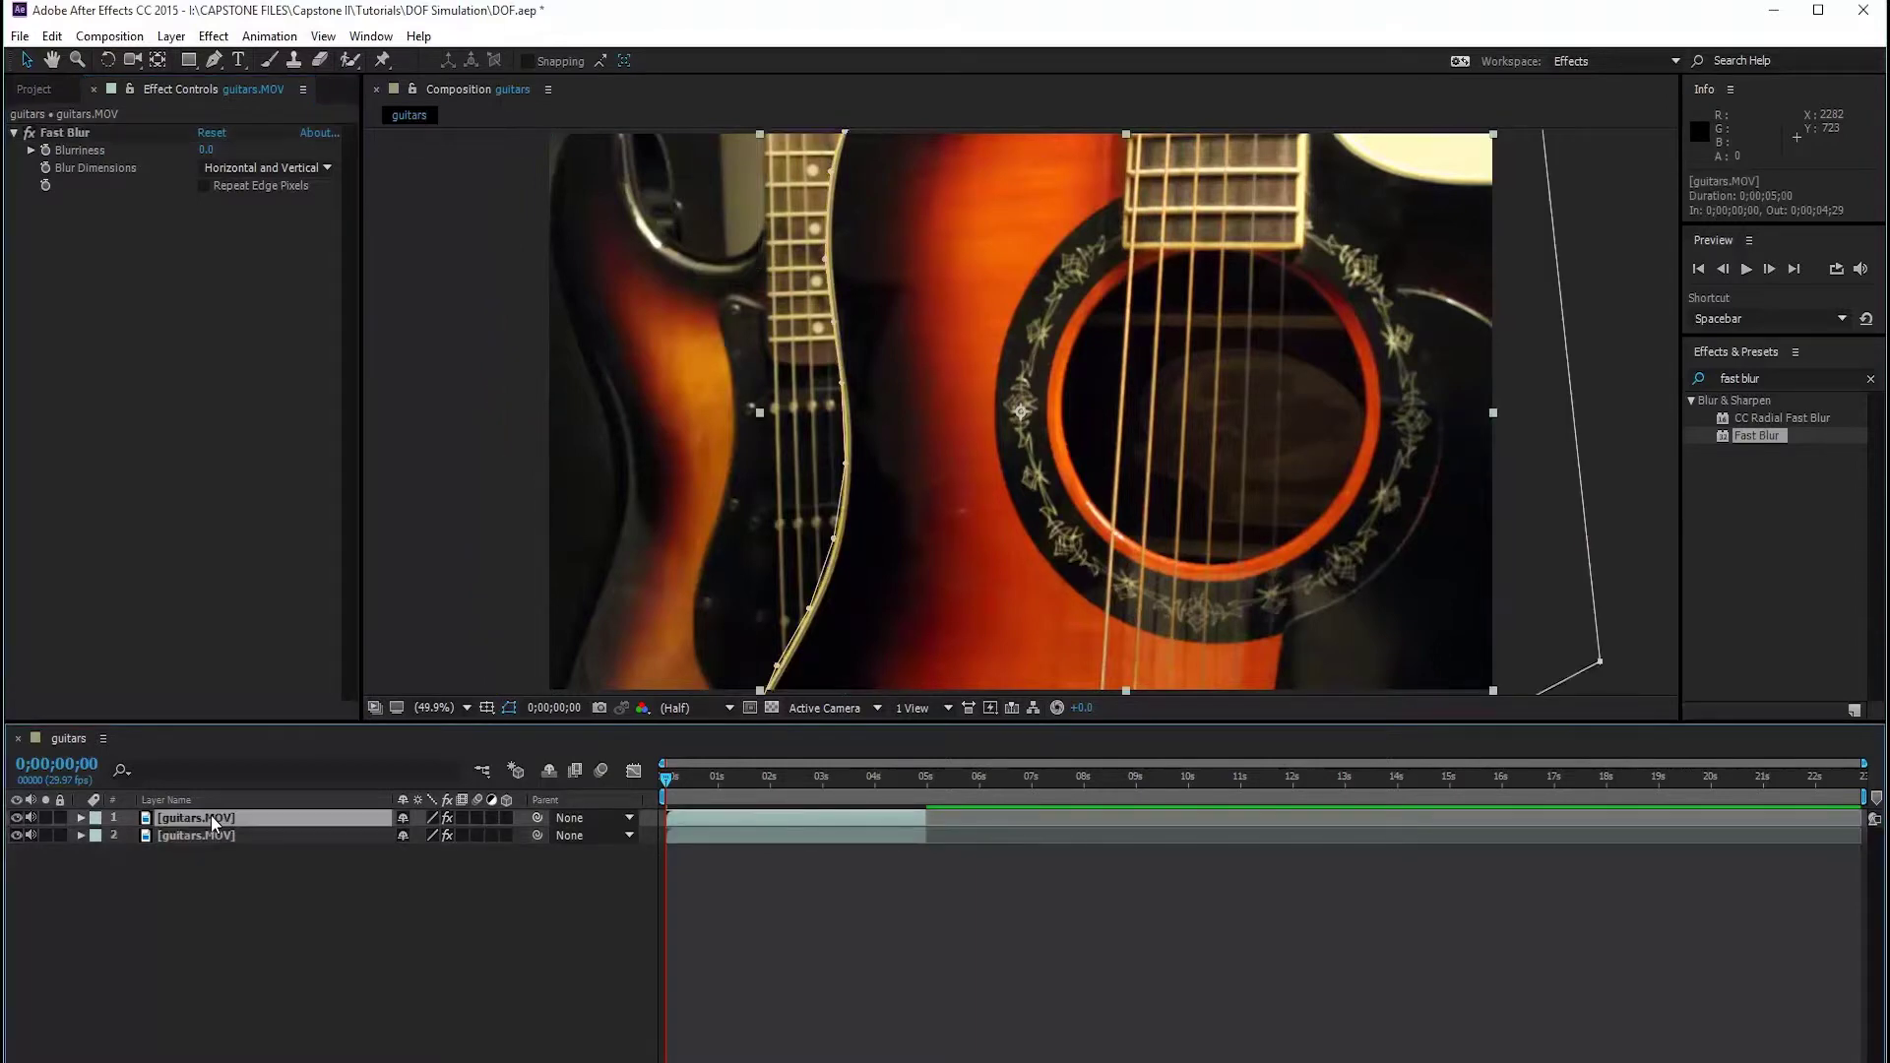
Set the electric guitar layer's Fast Blur Blurriness to 10.
click(219, 833)
click(210, 818)
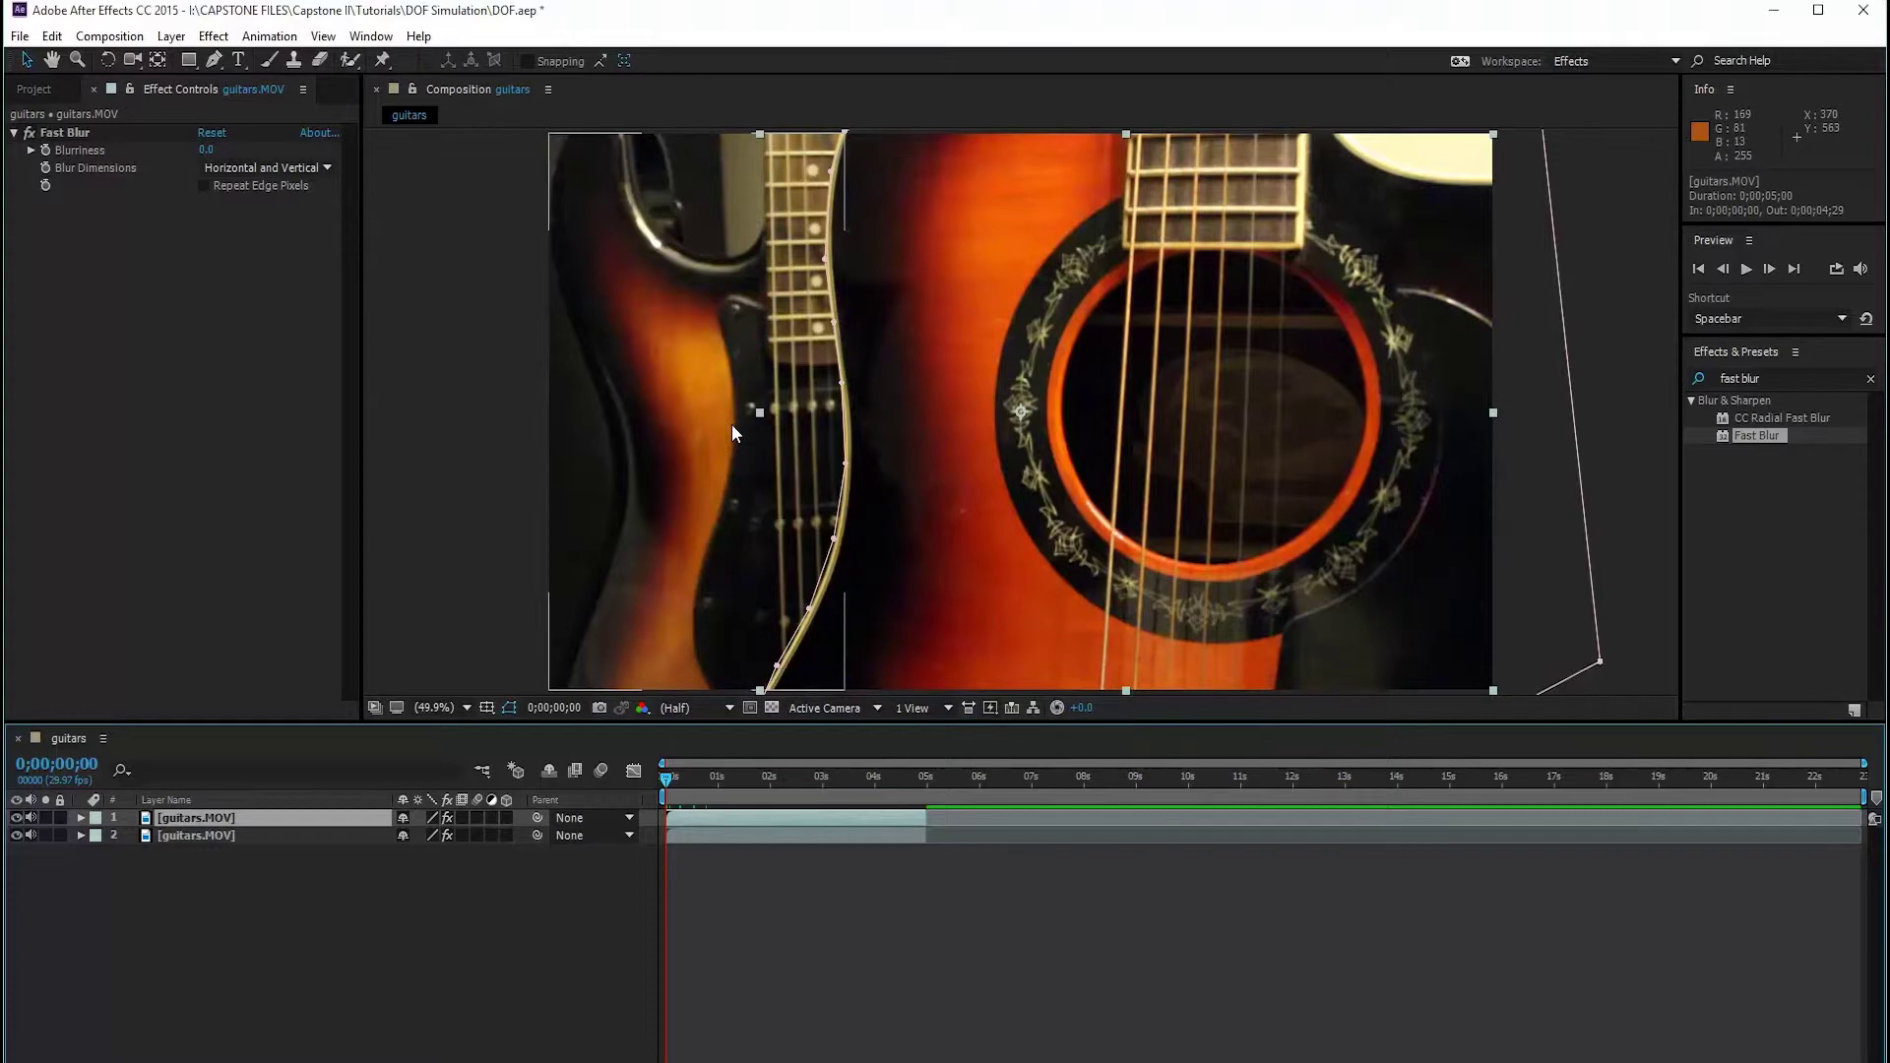
click(187, 839)
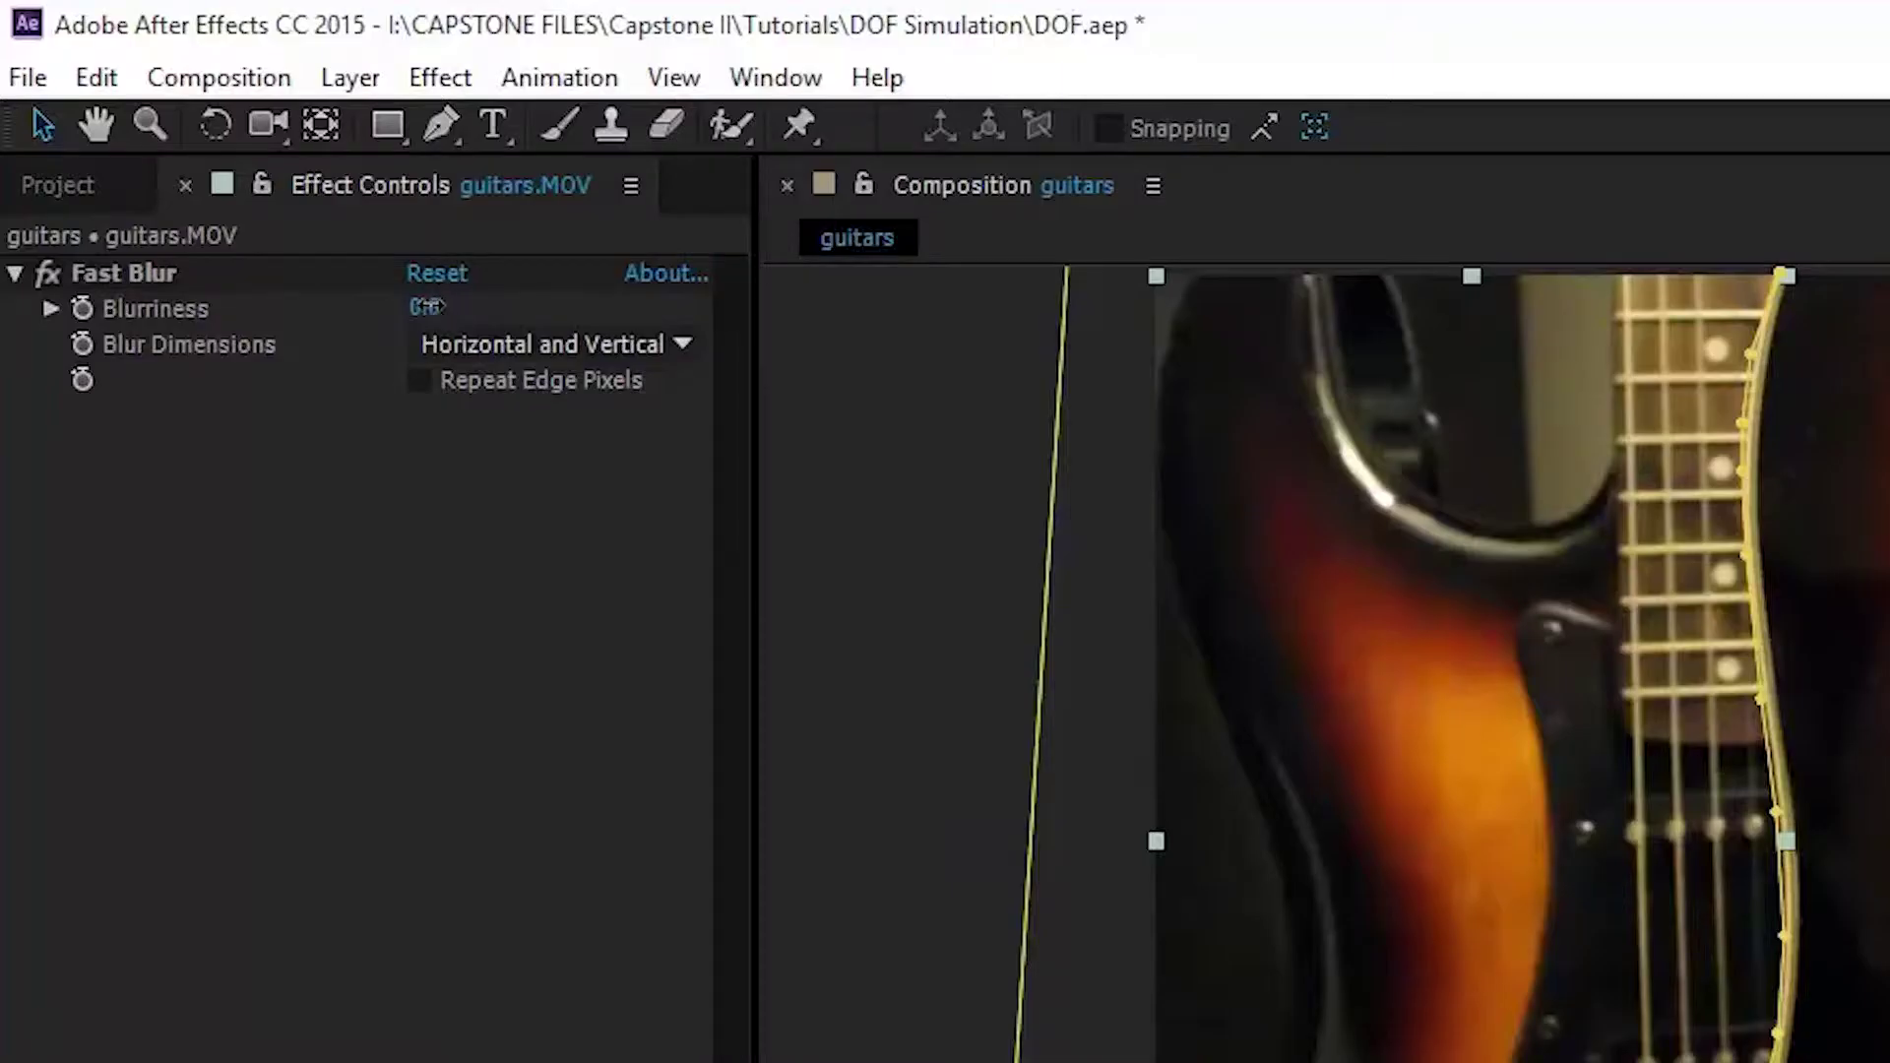
click(207, 149)
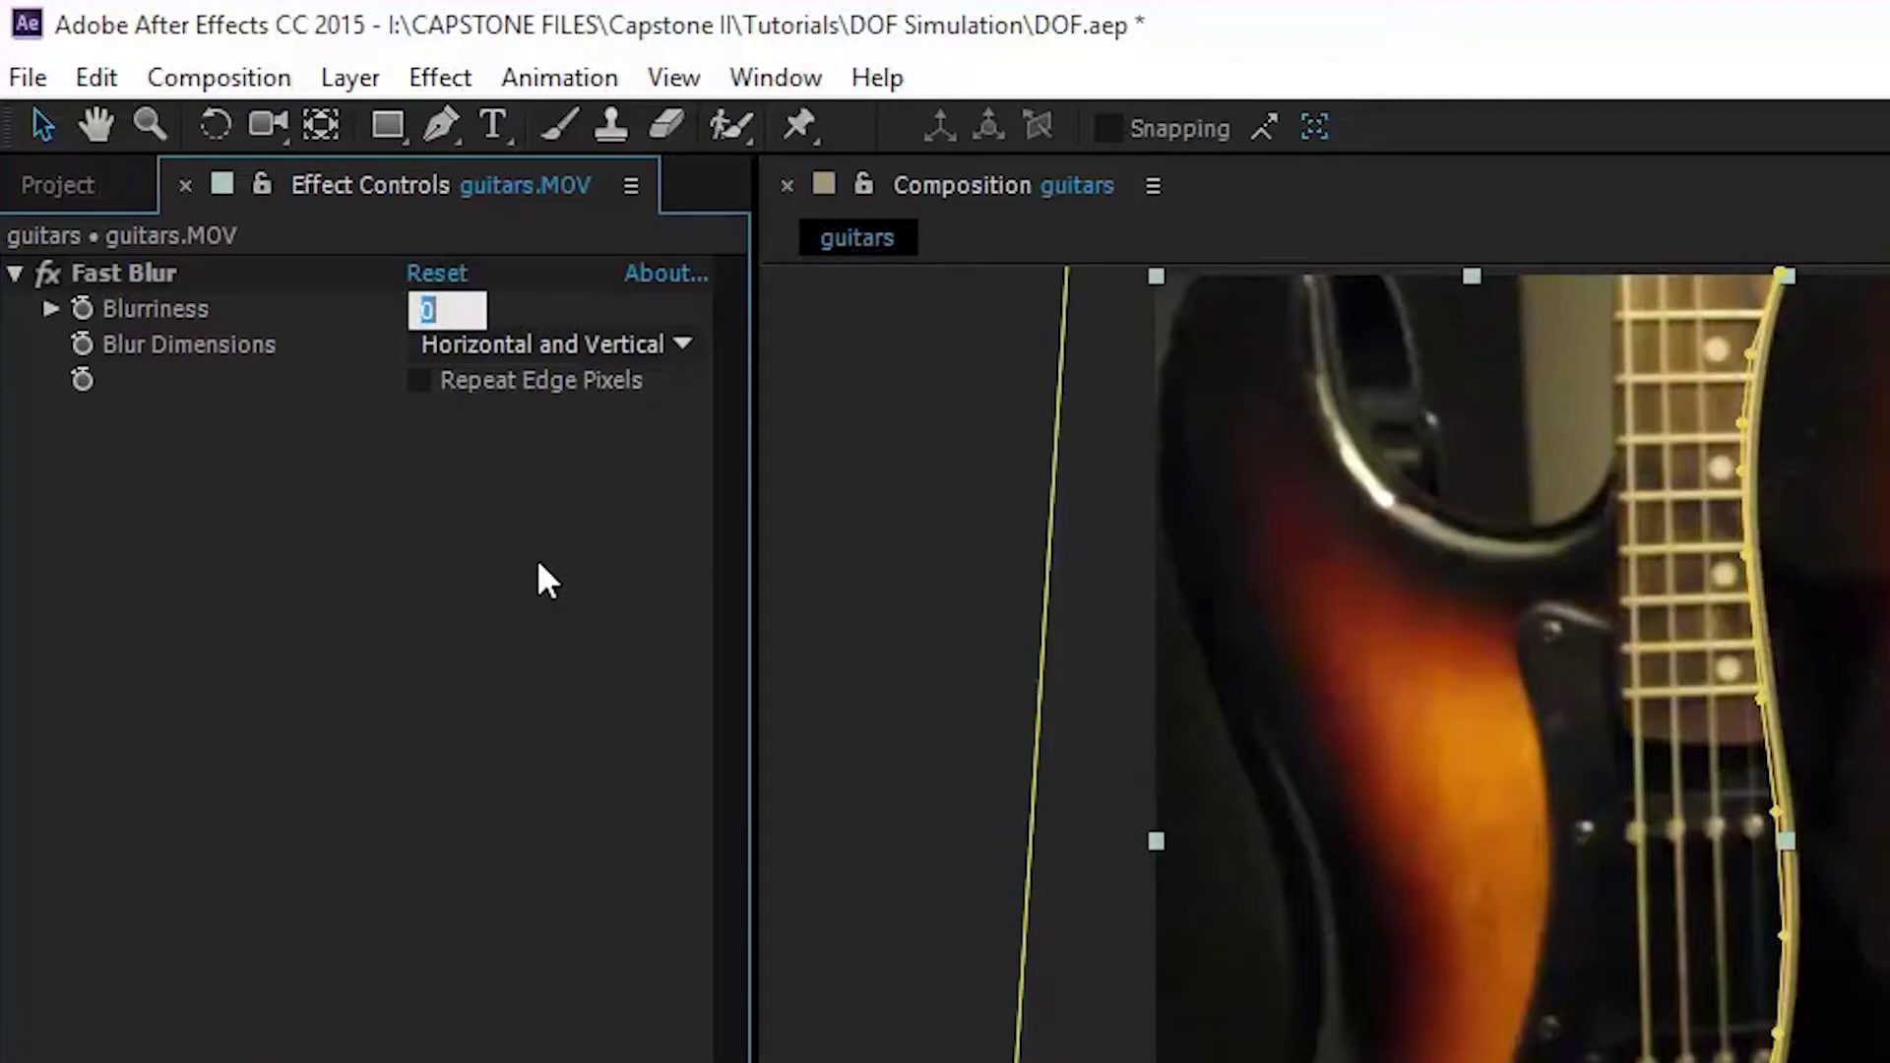
text(10)
key(Return)
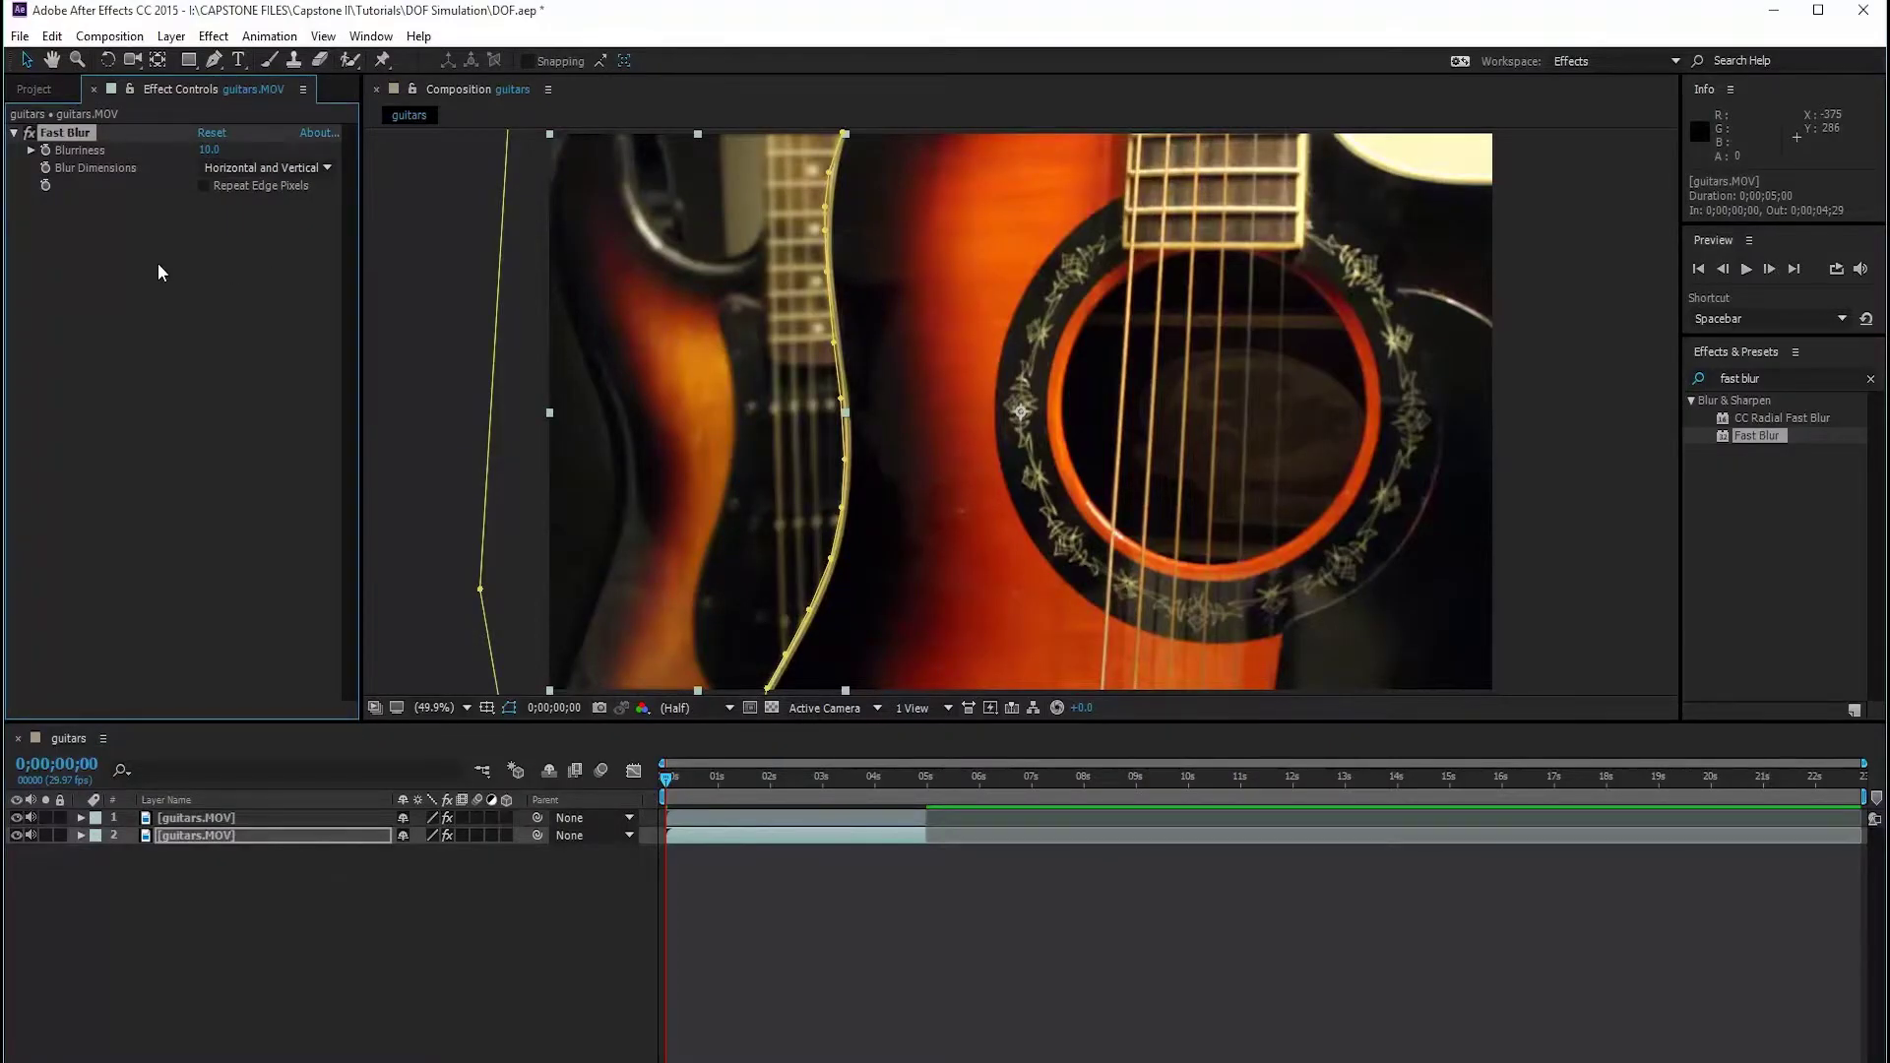
Expand the electric guitar layer's Mask 1 to 18 pixels, then deselect.
click(205, 839)
key(m)
key(m)
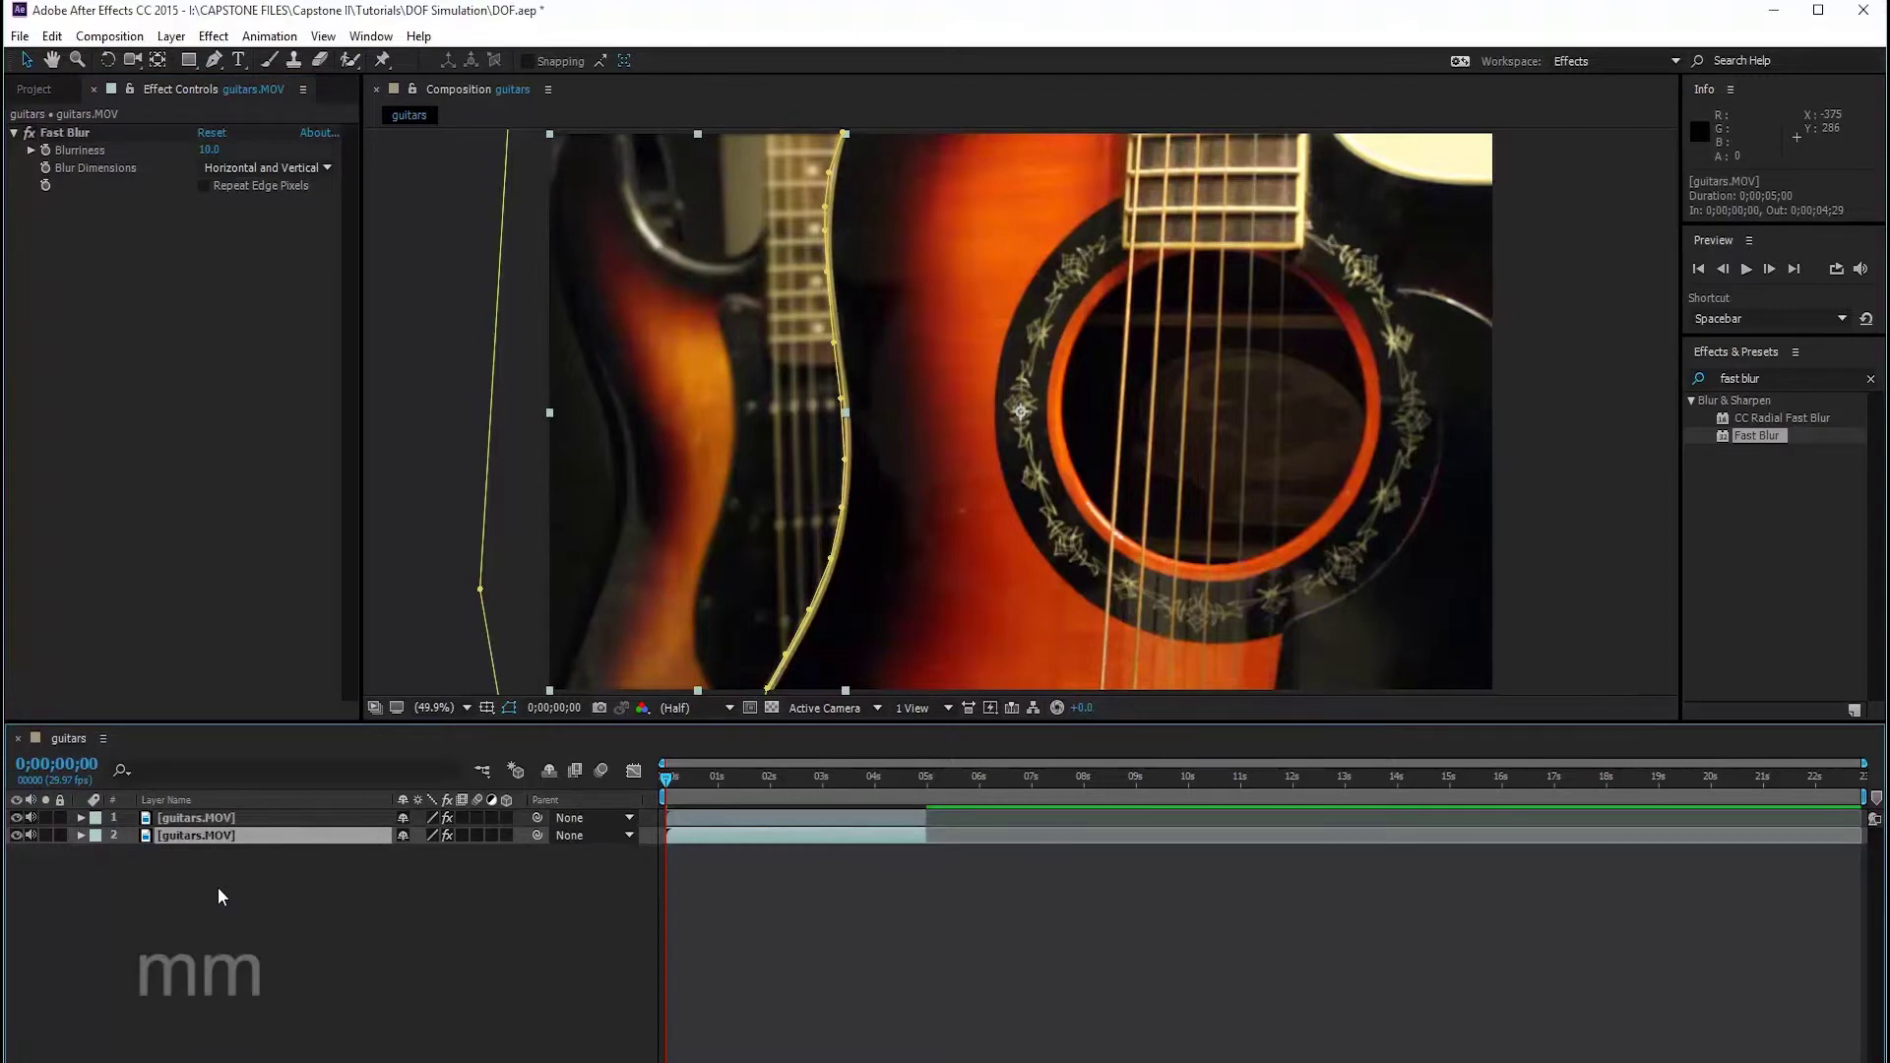
drag(404, 933, 449, 888)
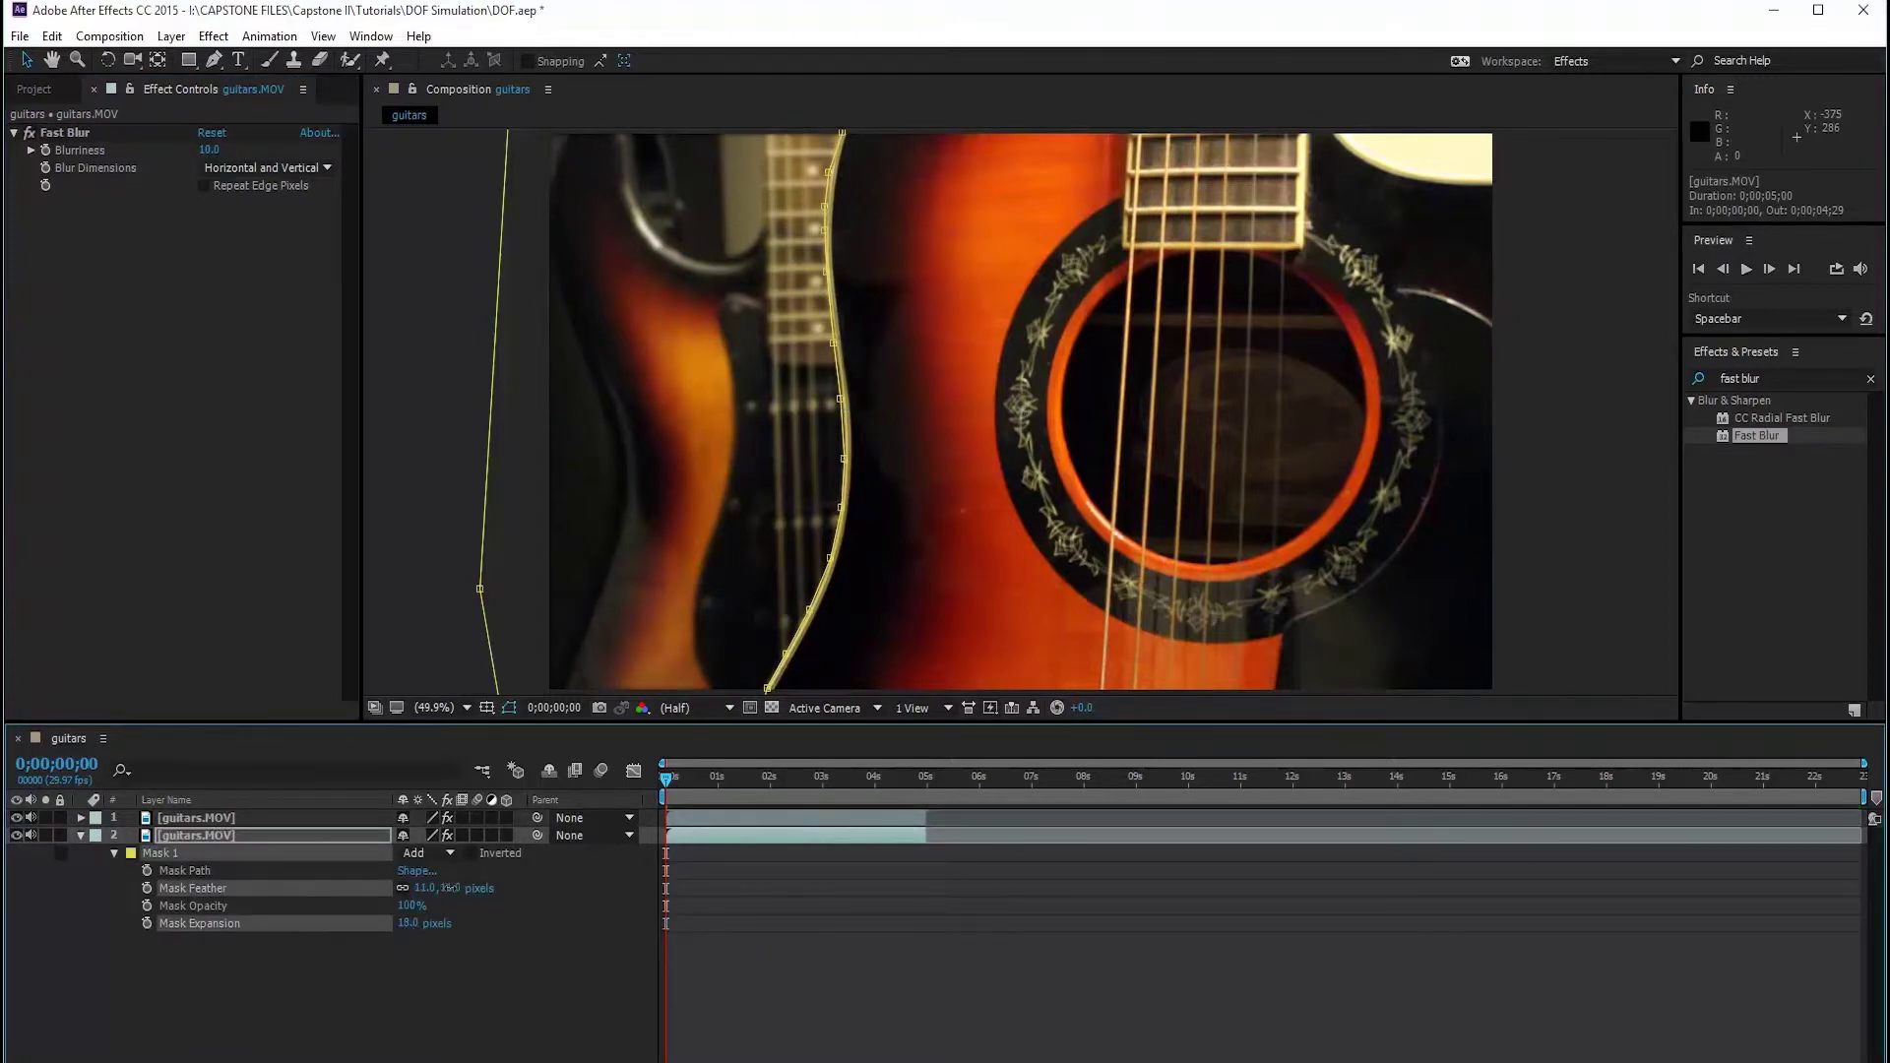
click(448, 1029)
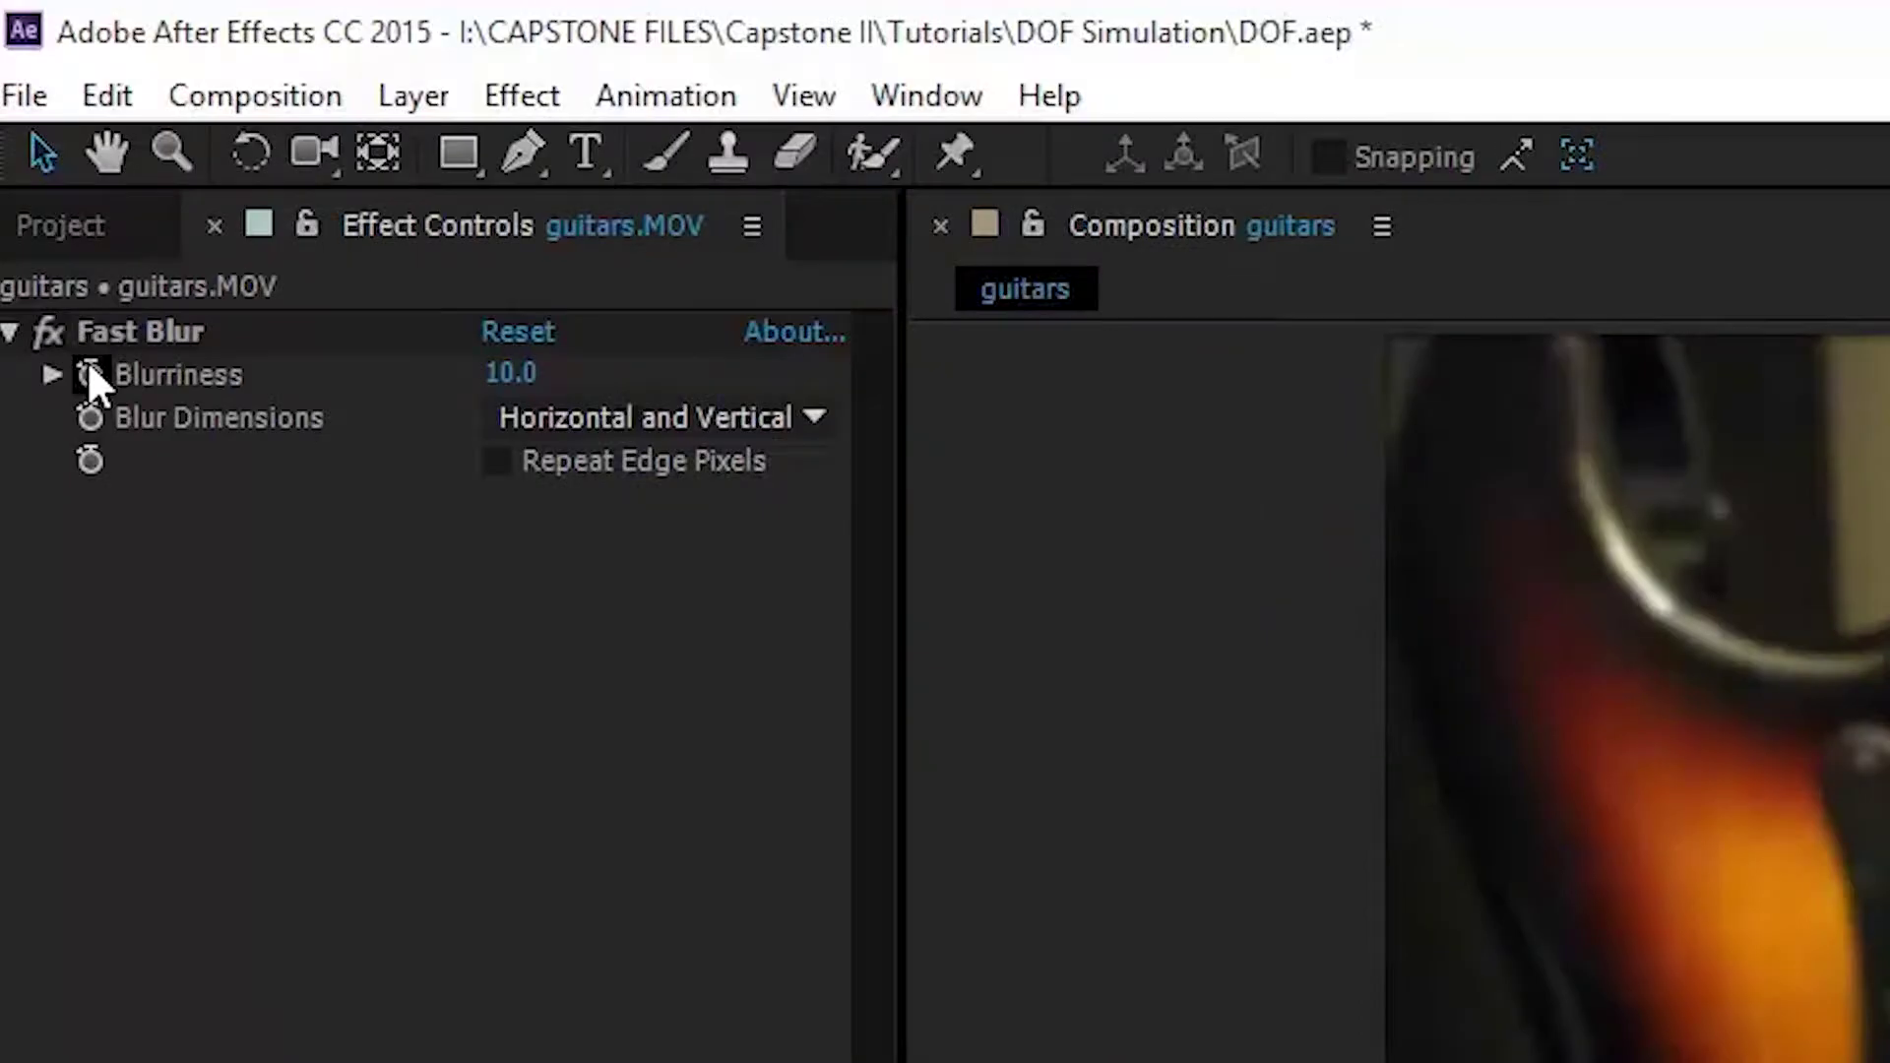
Keyframe the electric guitar's Blurriness at 10 at 0;00;00;00 and move the playhead to 2 seconds.
click(45, 150)
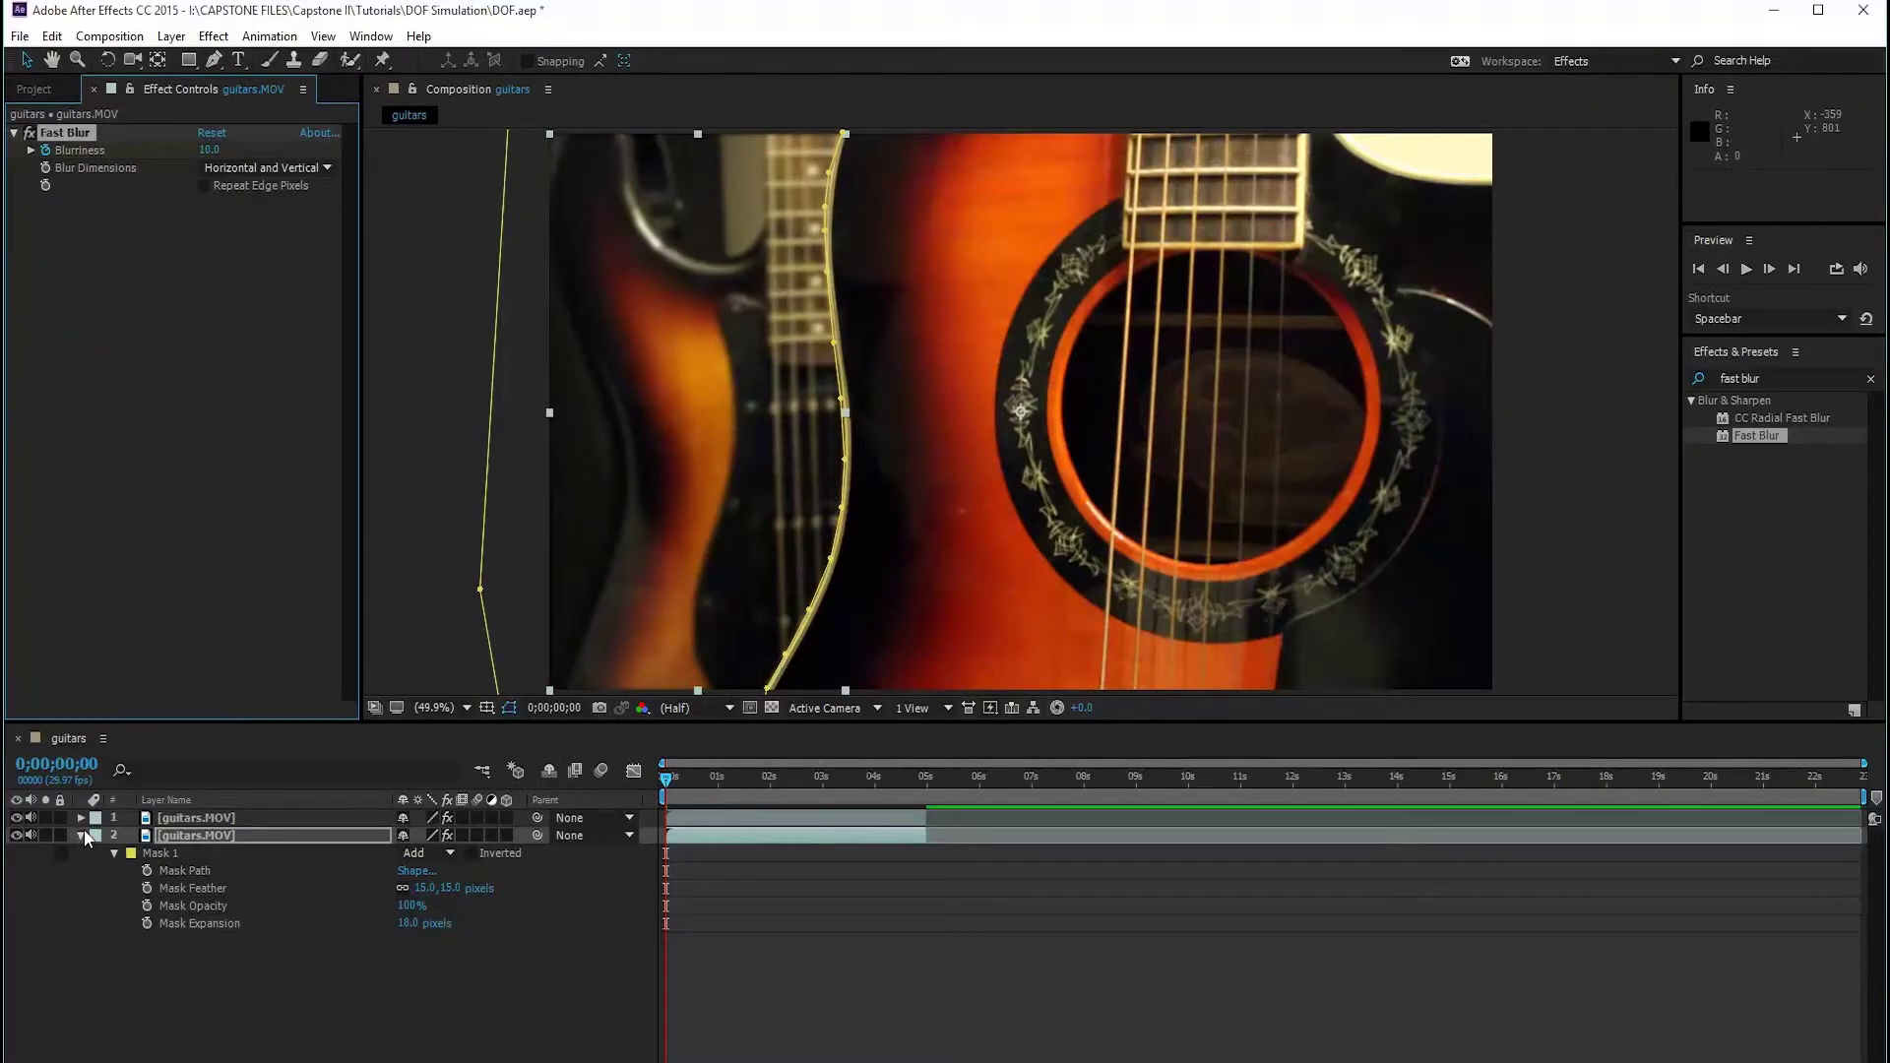
click(83, 834)
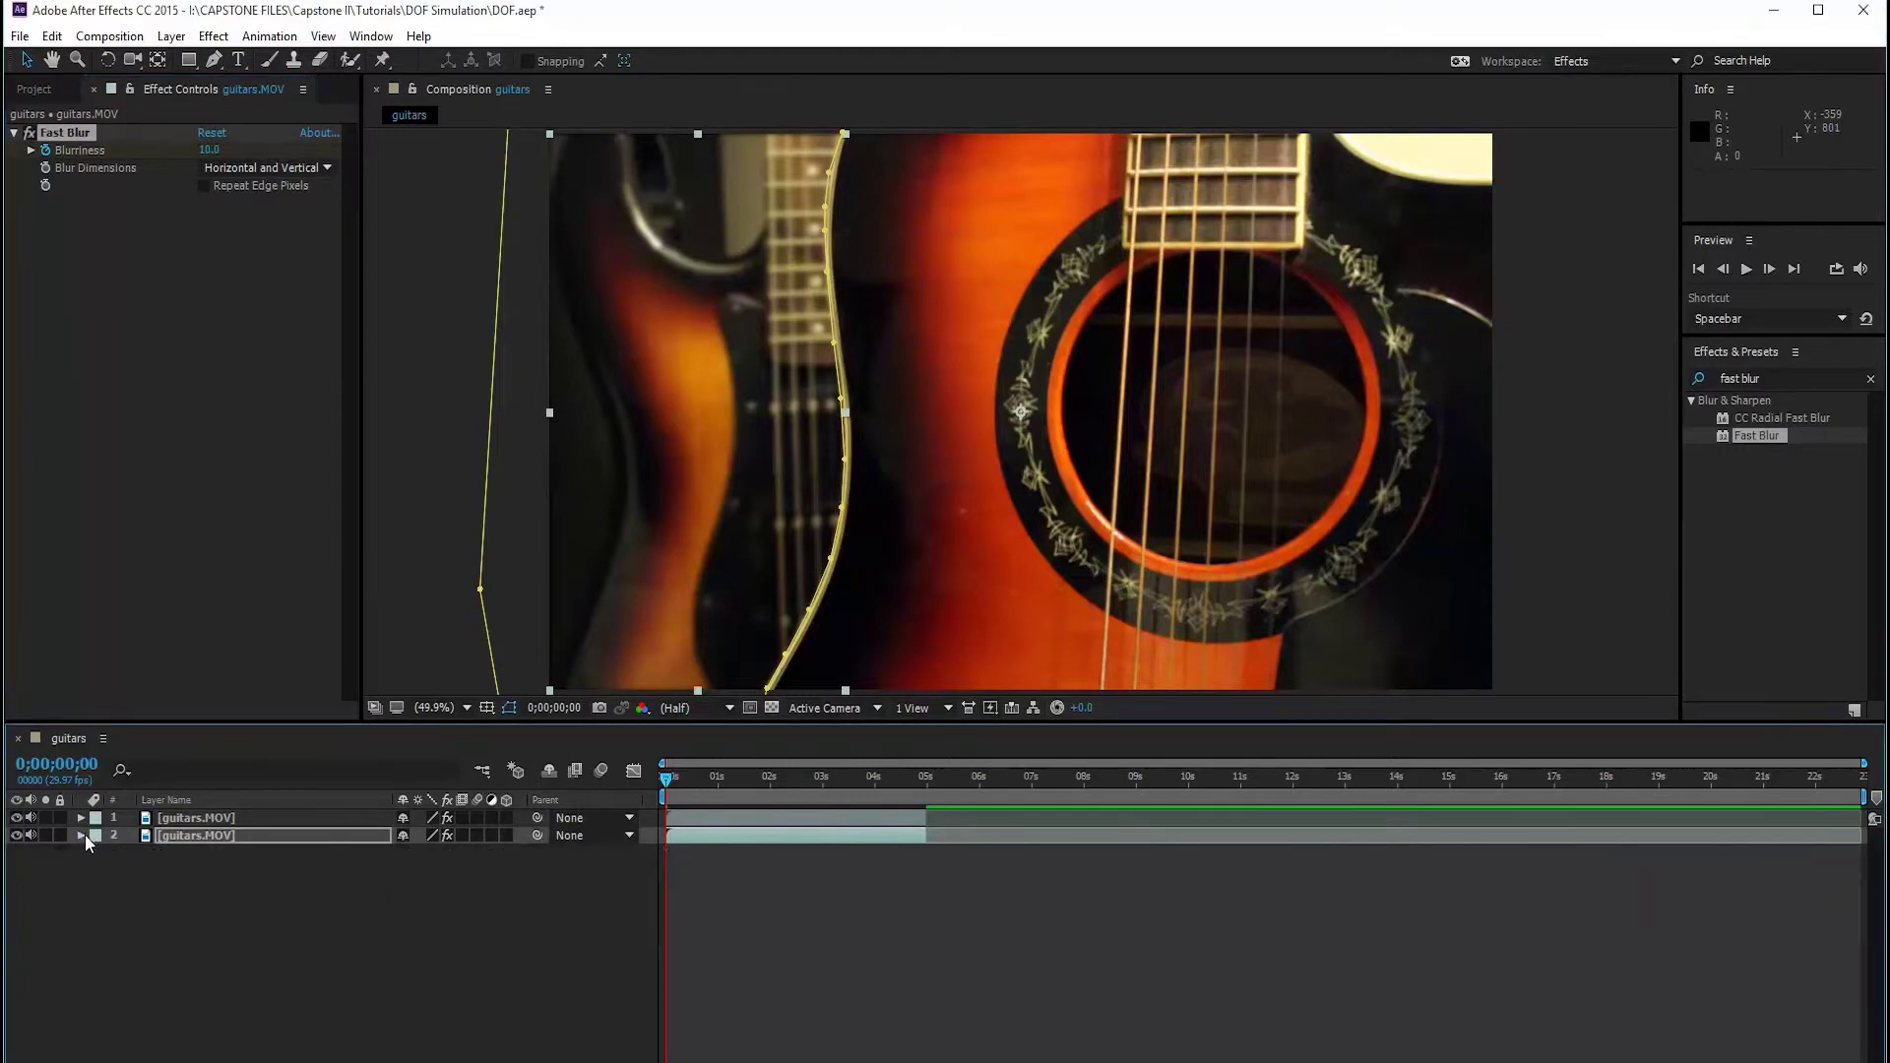
drag(665, 785, 770, 783)
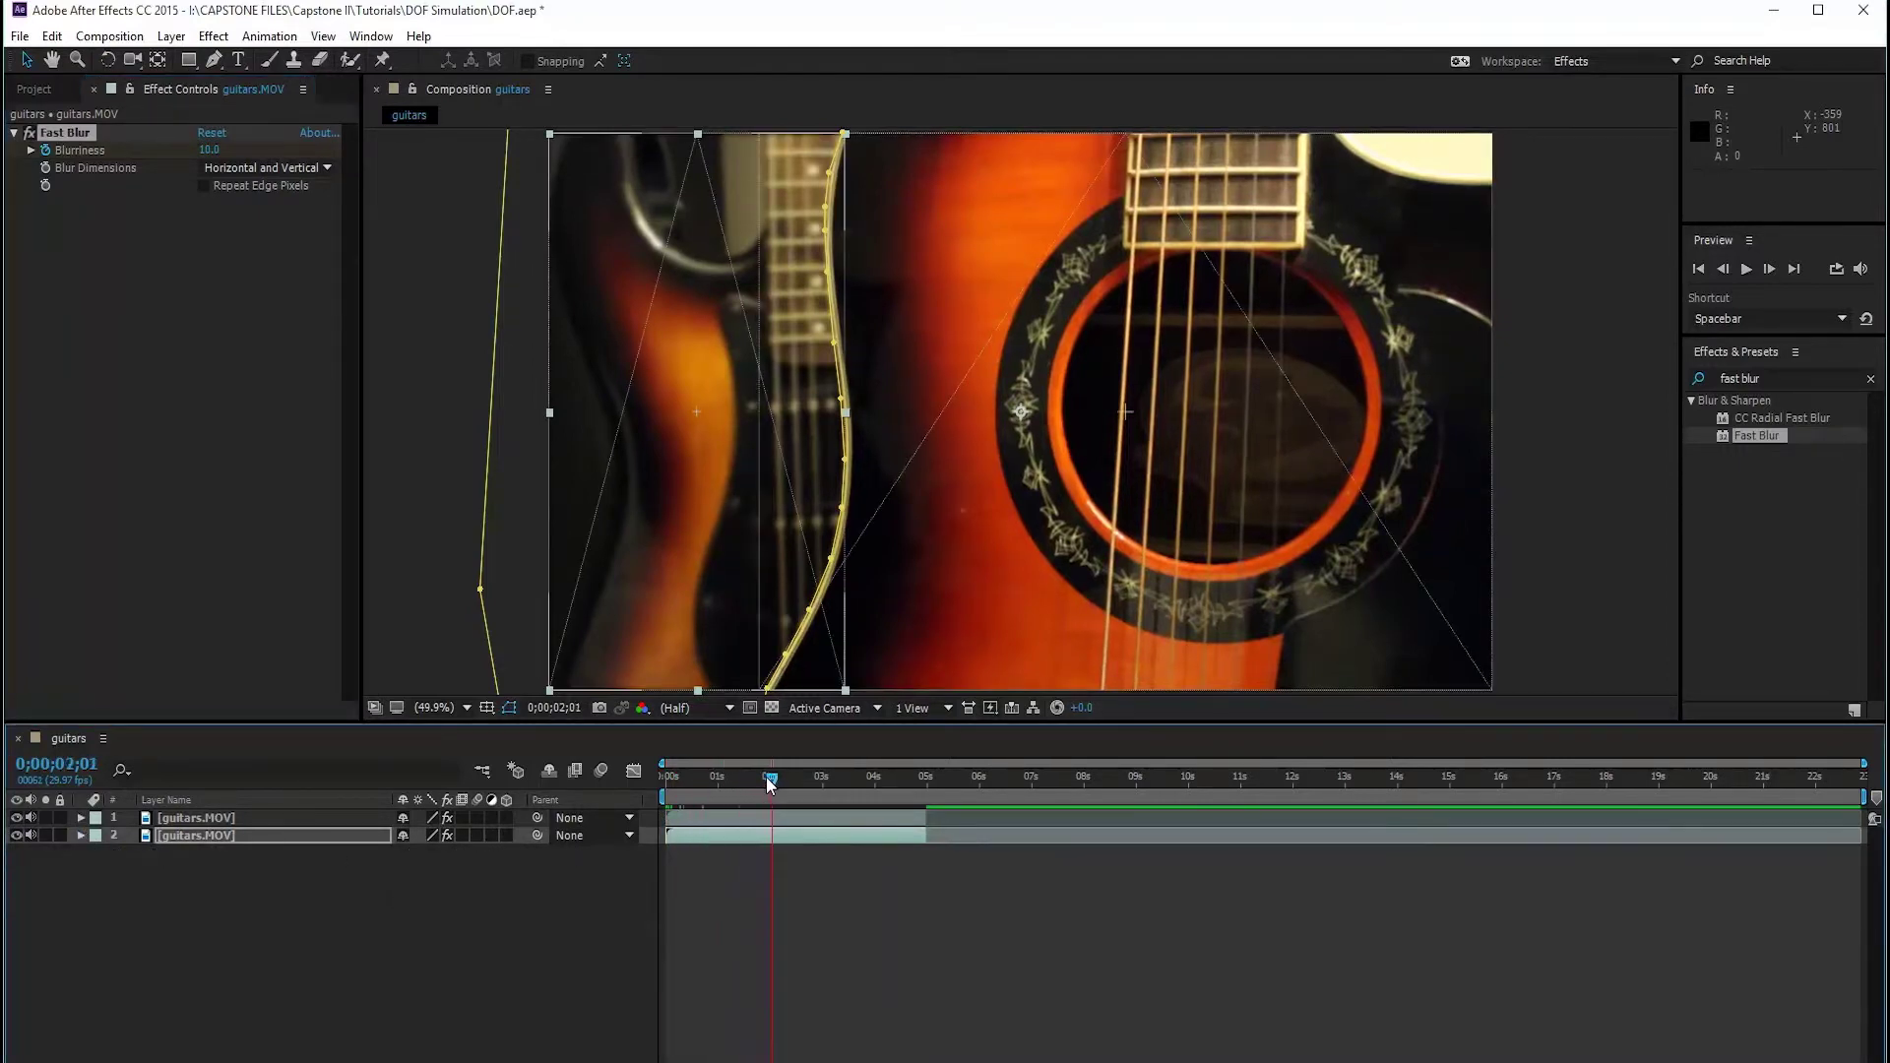
key(ctrl+z)
click(779, 816)
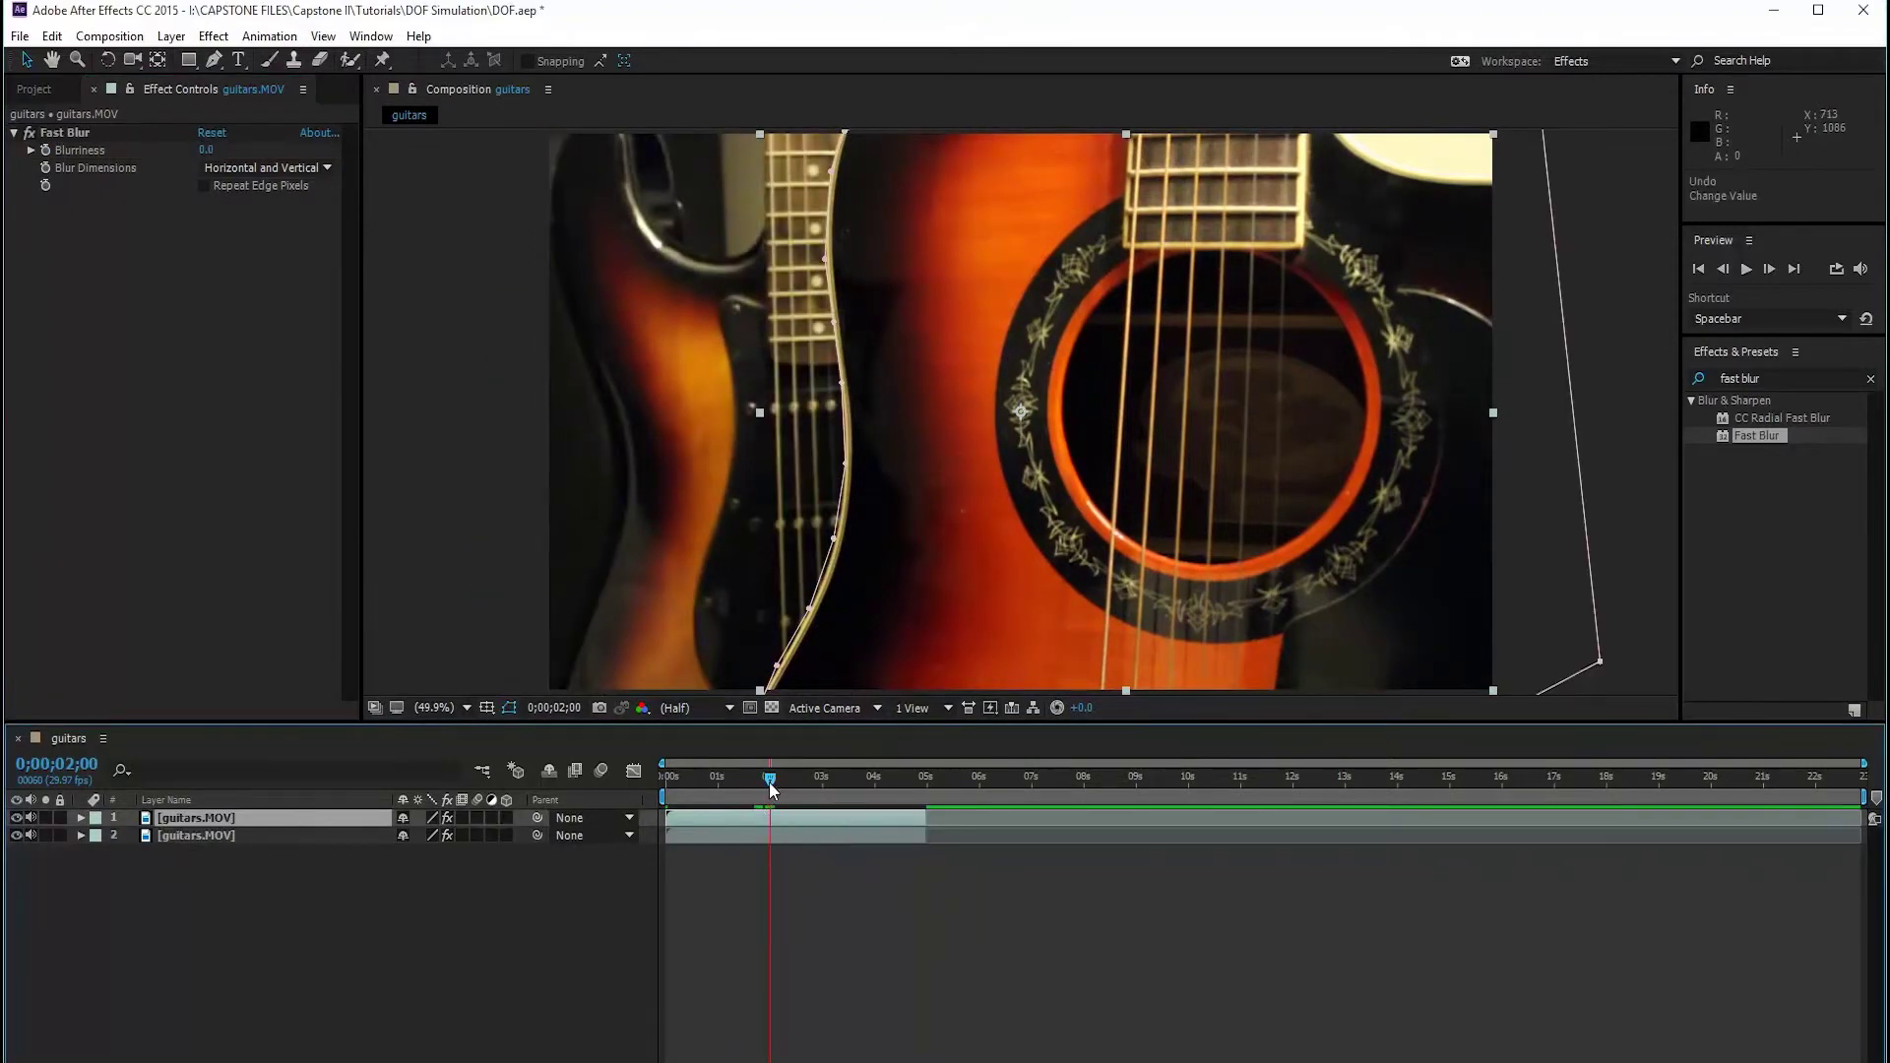
Set the acoustic guitar layer's Blurriness to 10 at 0;00;01;29.
drag(770, 781, 769, 784)
click(207, 151)
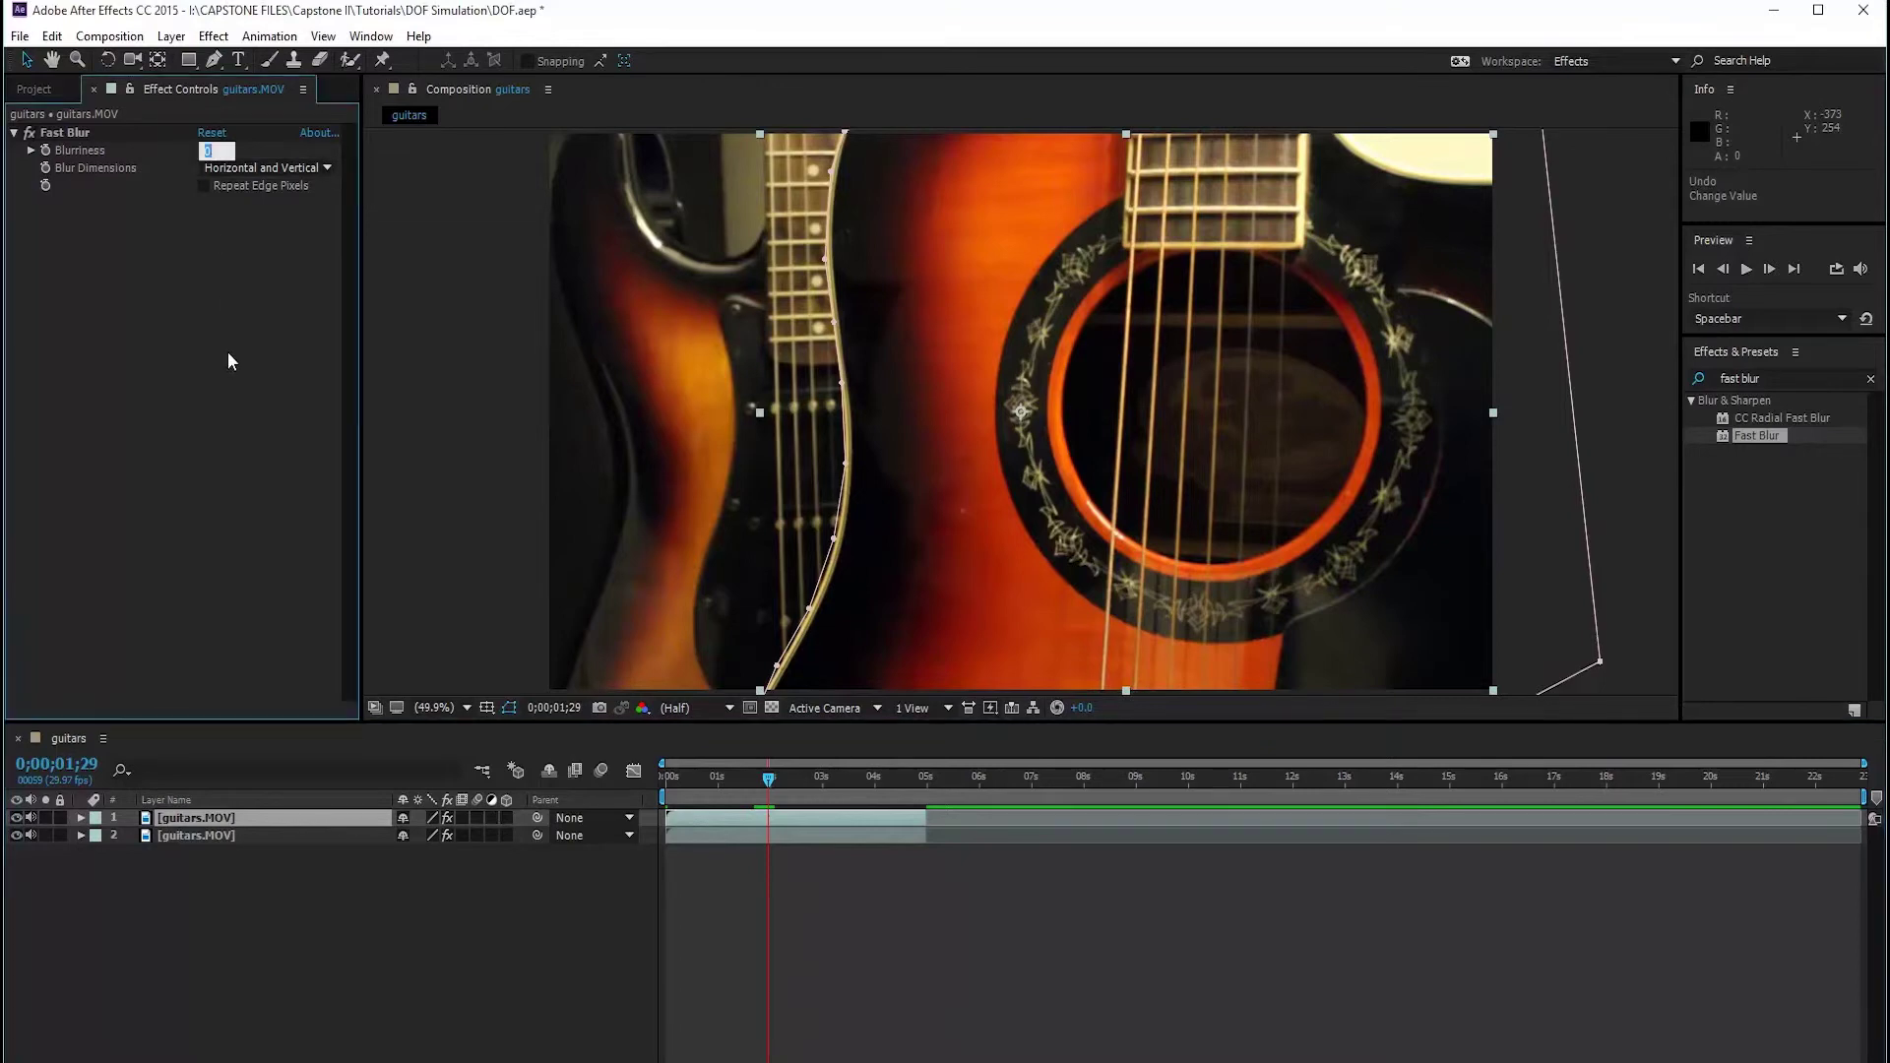
text(10)
key(Return)
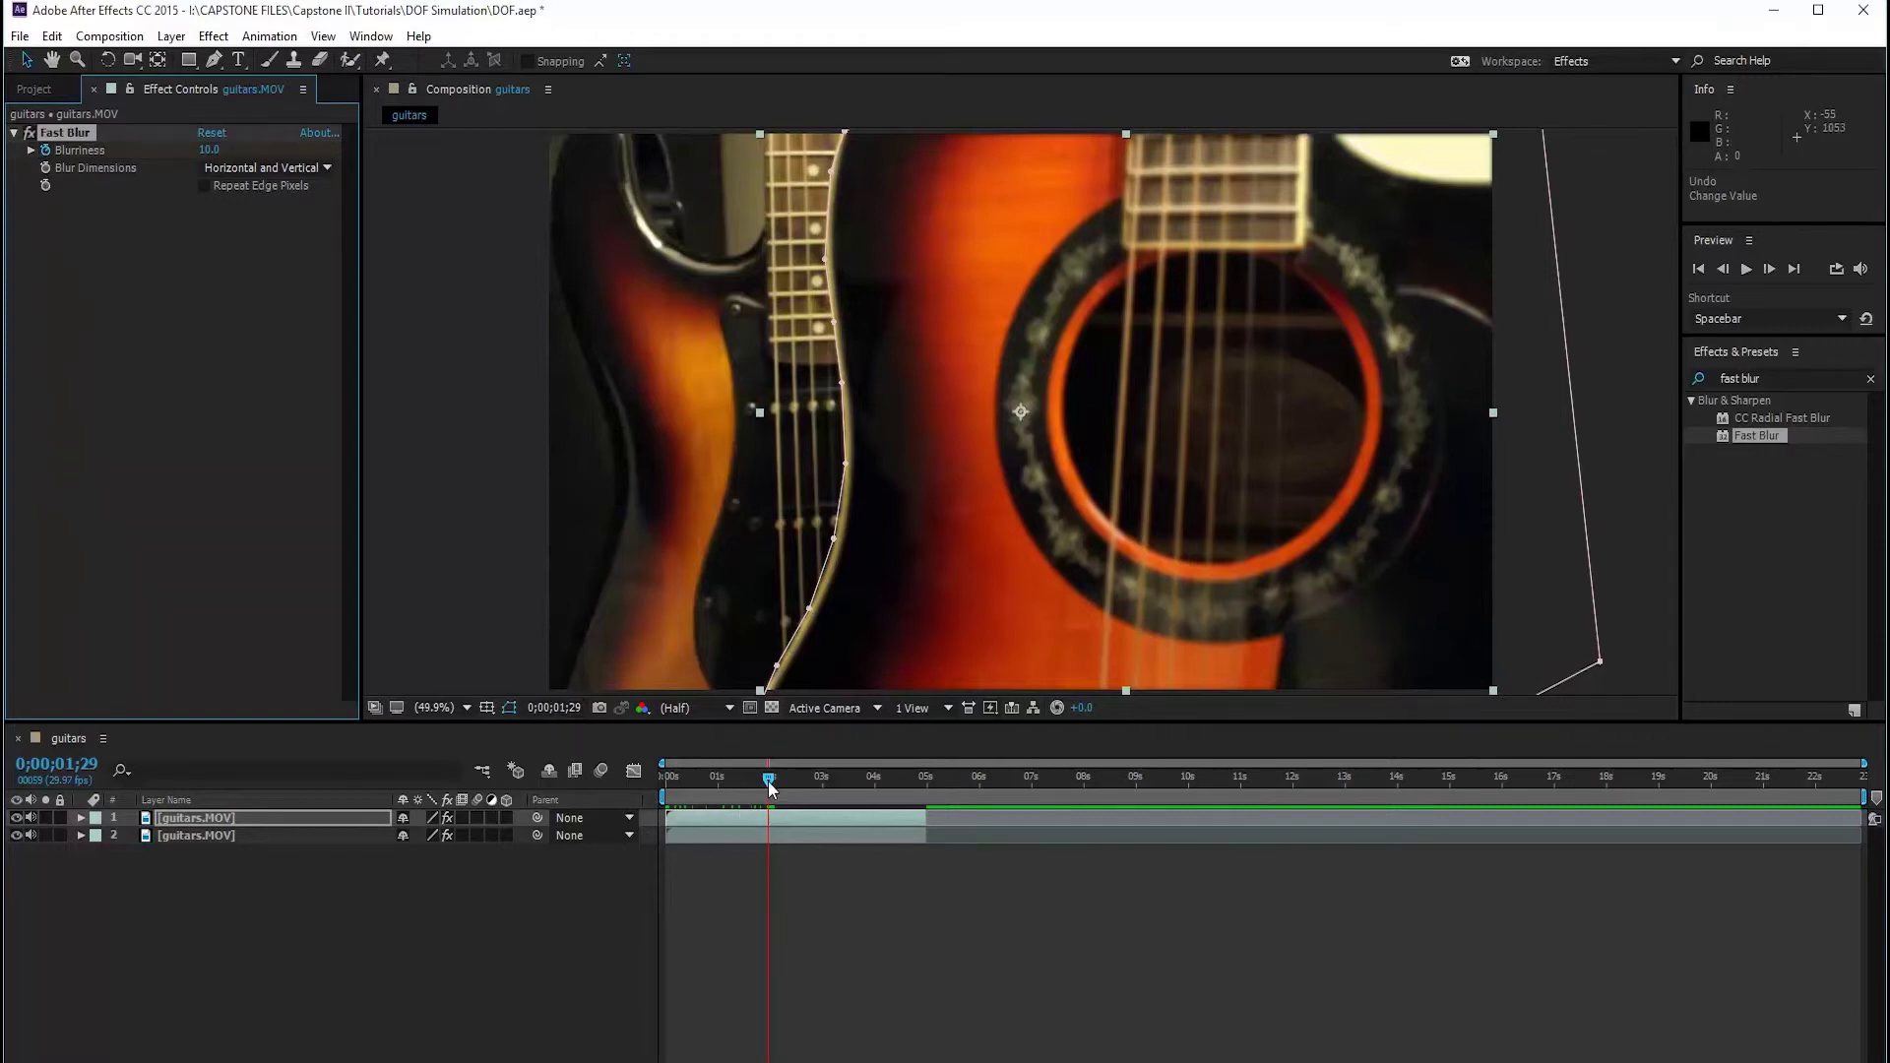
Set the acoustic guitar's Blurriness to 0 at 0;00;00;00 and scrub to preview the focus pull.
drag(769, 785, 667, 793)
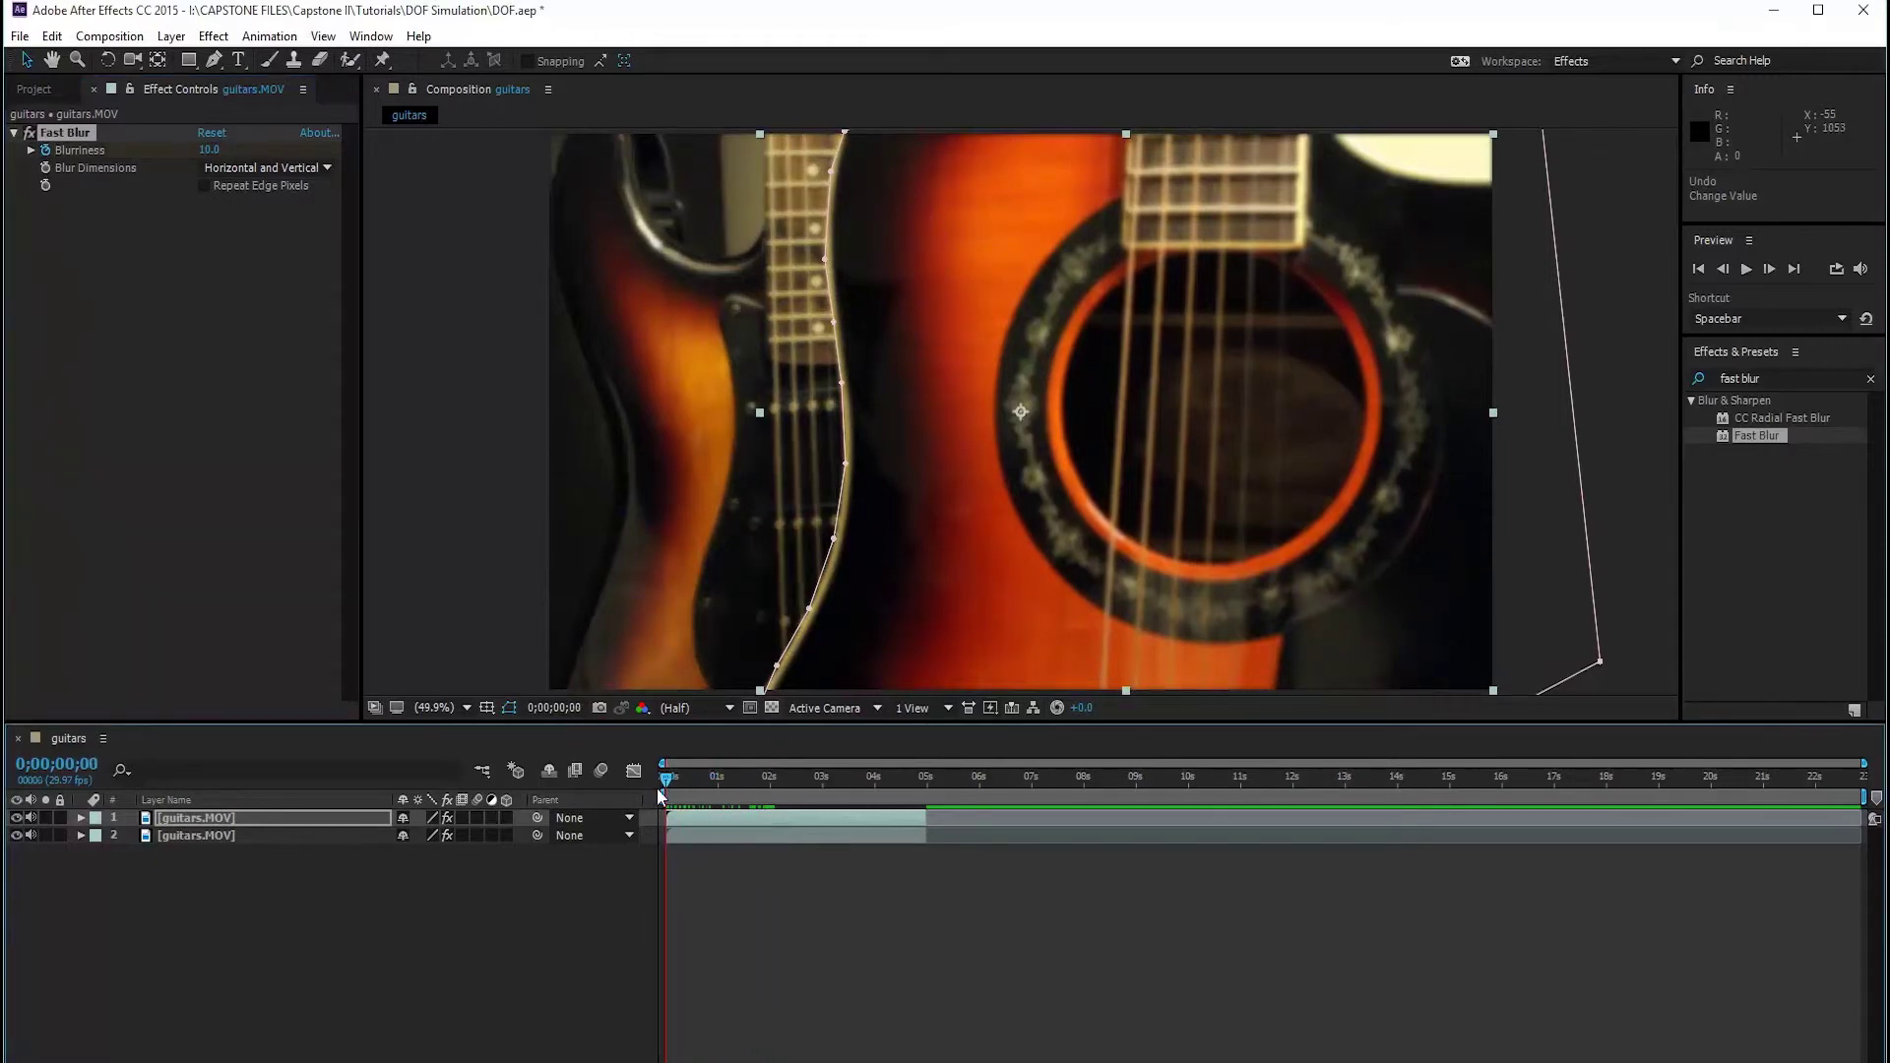
click(212, 150)
text(0)
key(Return)
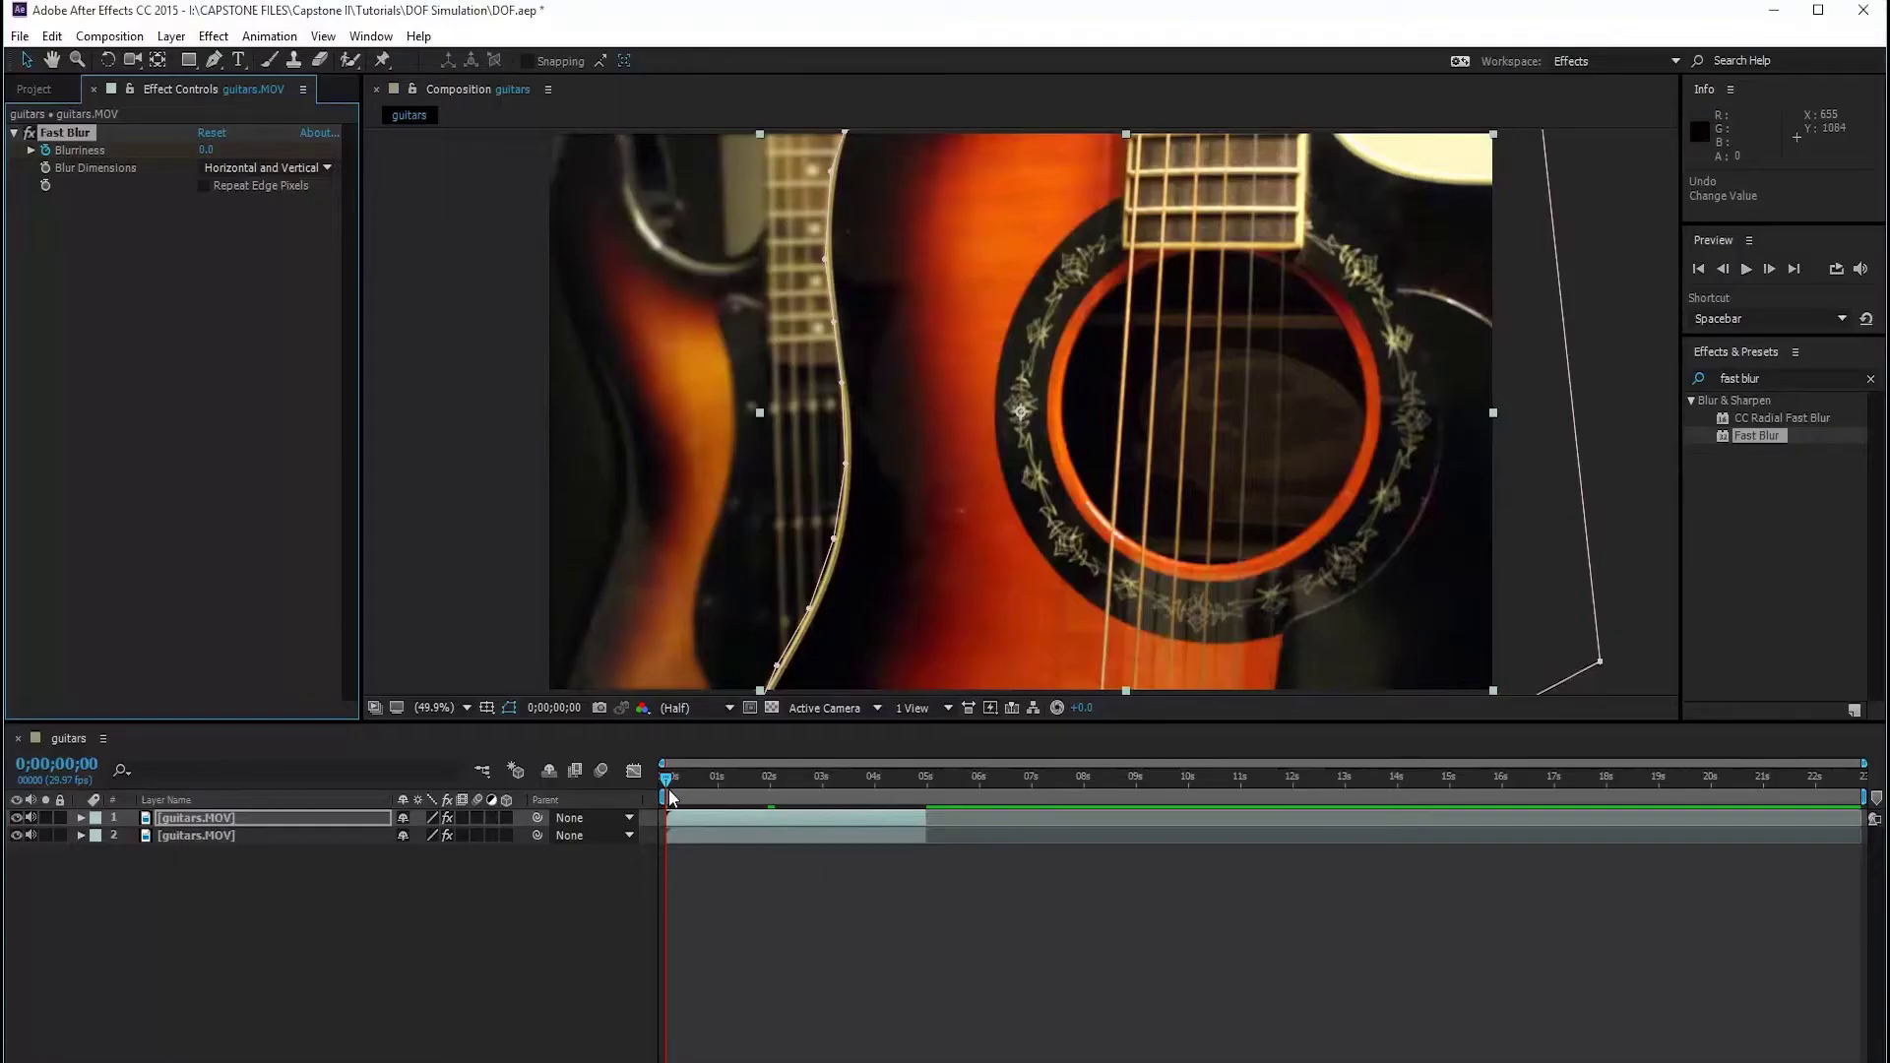
drag(670, 790, 134, 790)
Set the acoustic guitar layer's Mask 1 to 20-pixel feather and 4-pixel expansion, then collapse it.
click(263, 815)
key(m)
key(m)
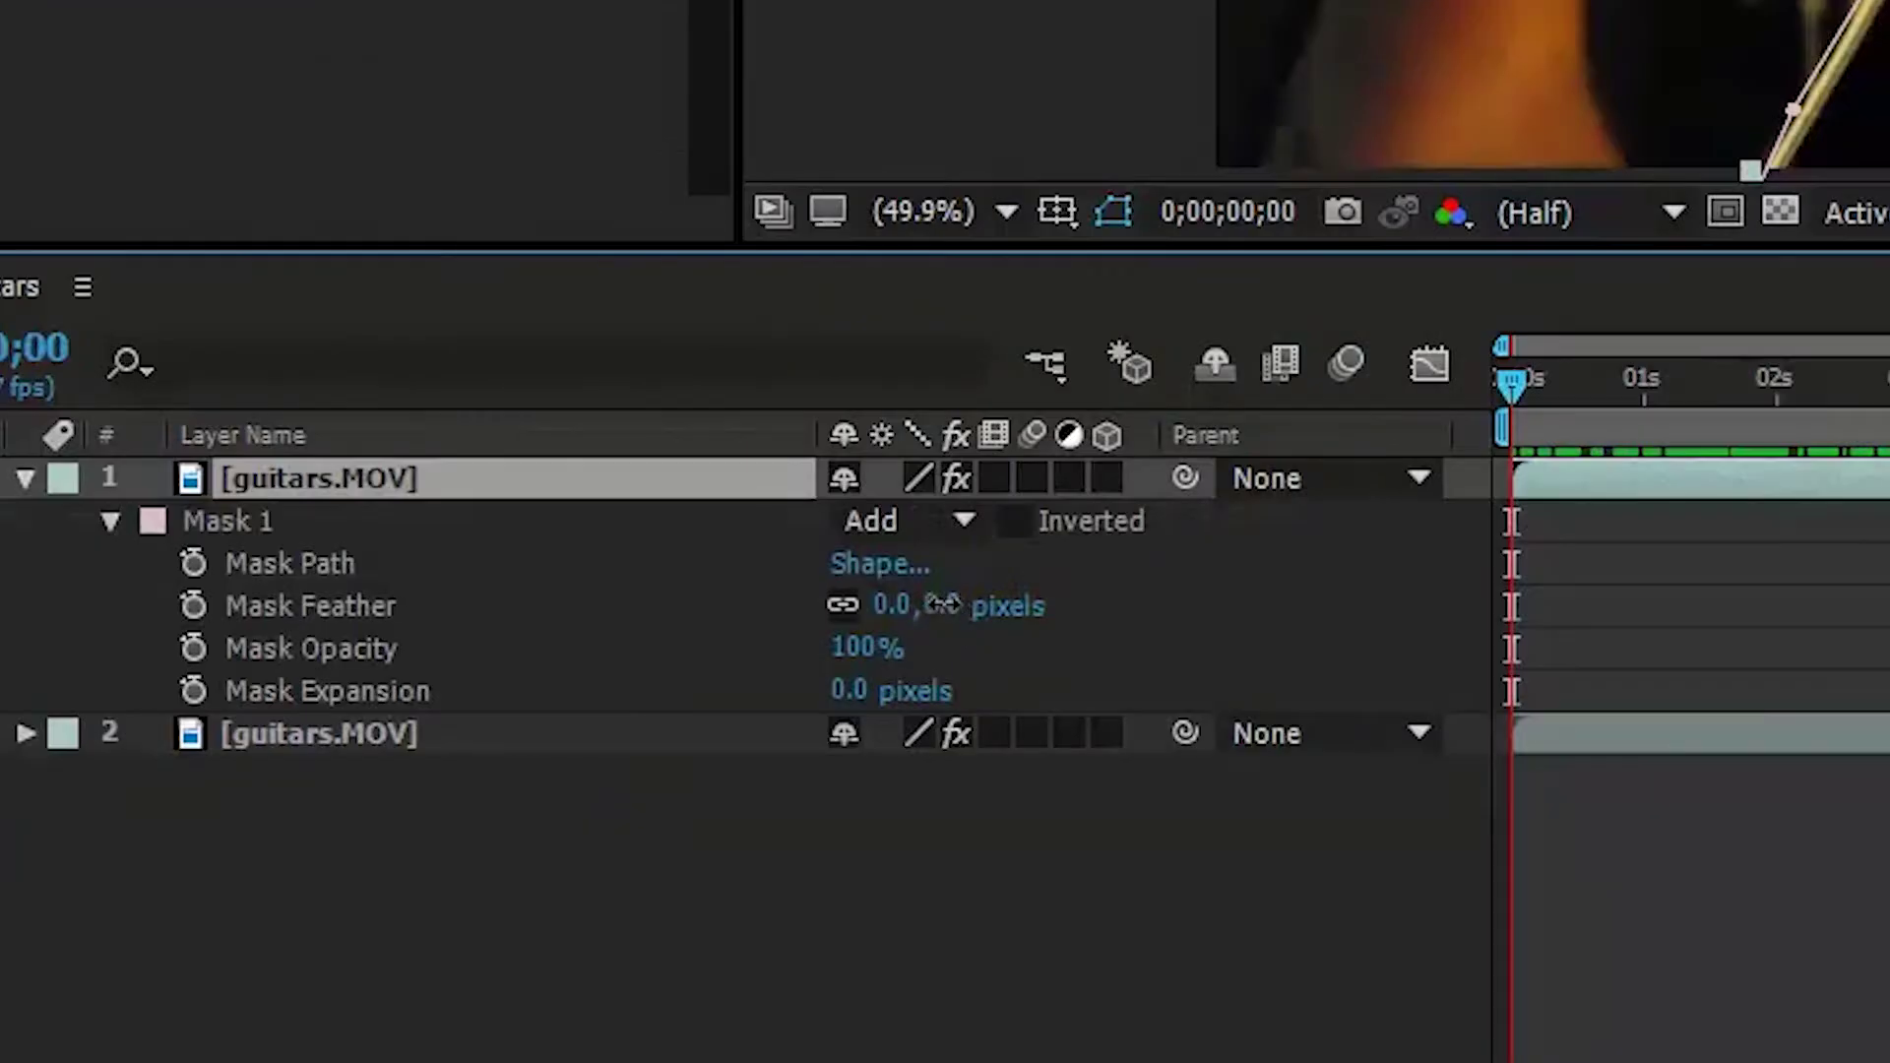
drag(443, 868, 461, 869)
key(Return)
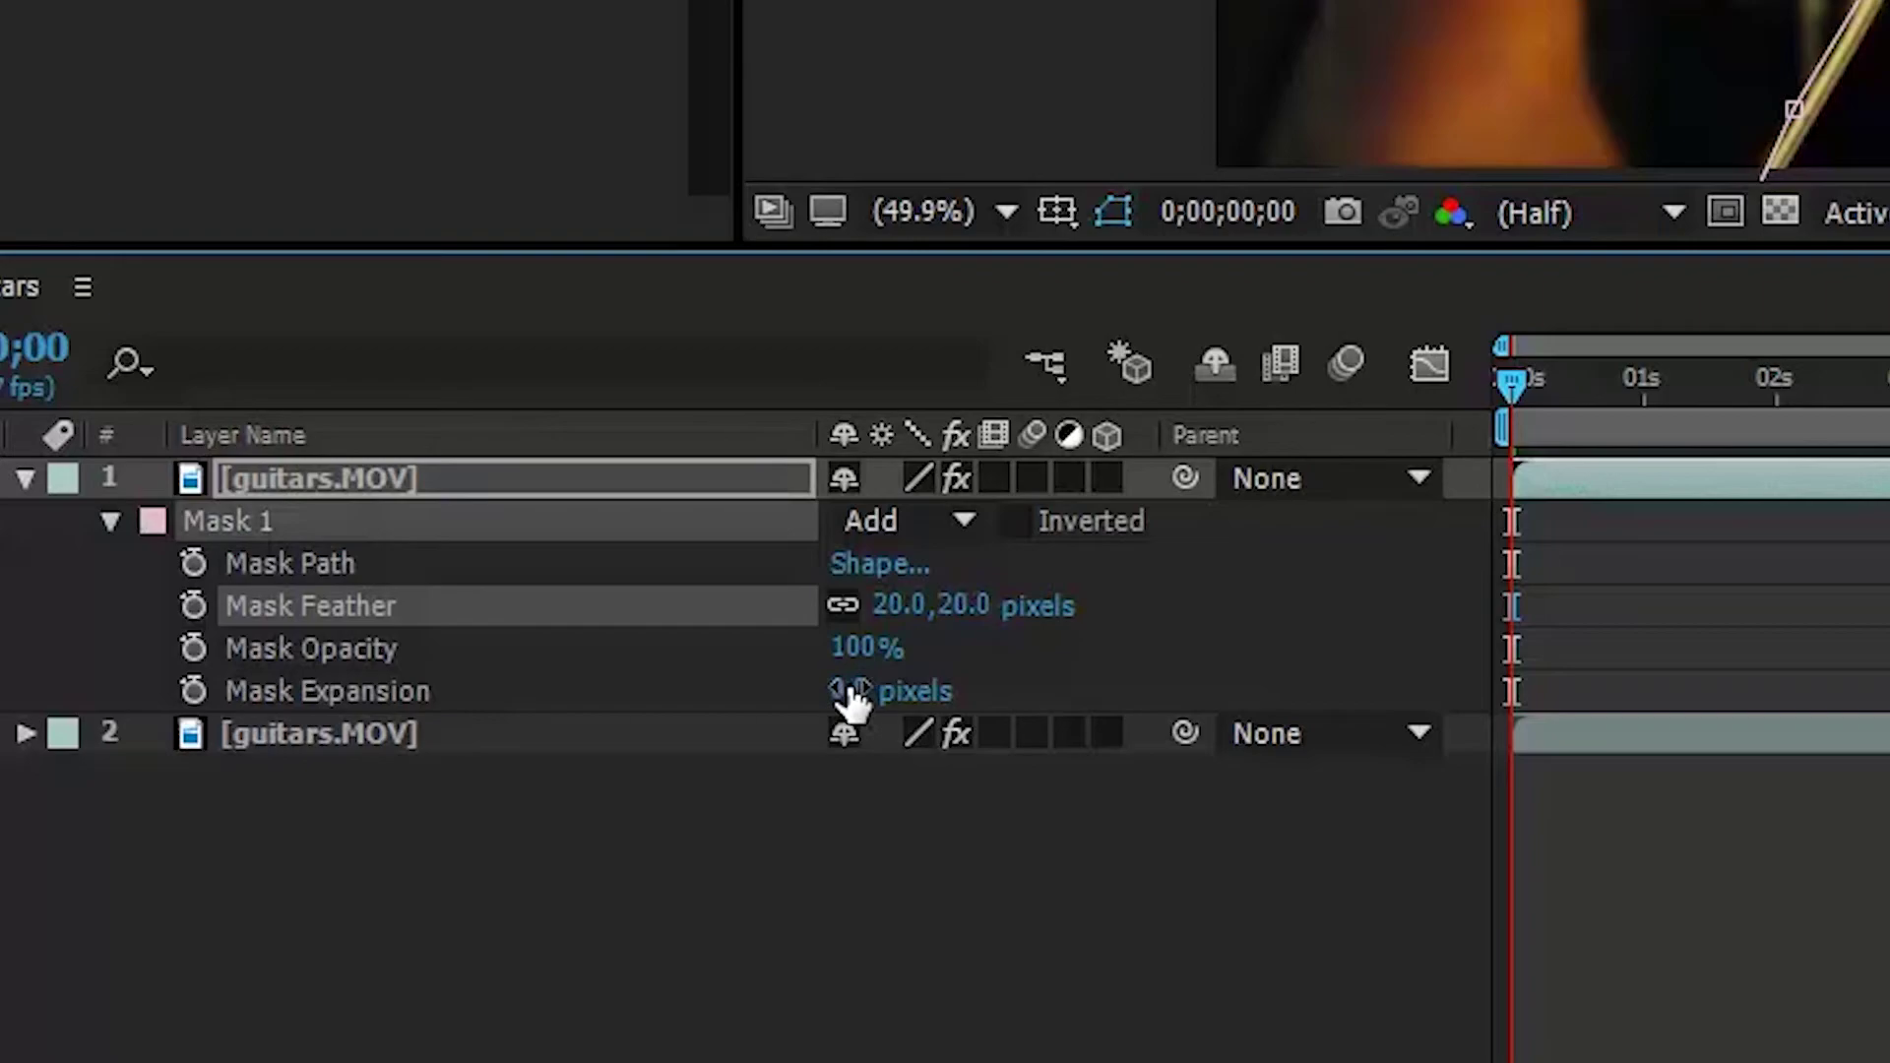
drag(847, 690, 1005, 856)
click(1004, 856)
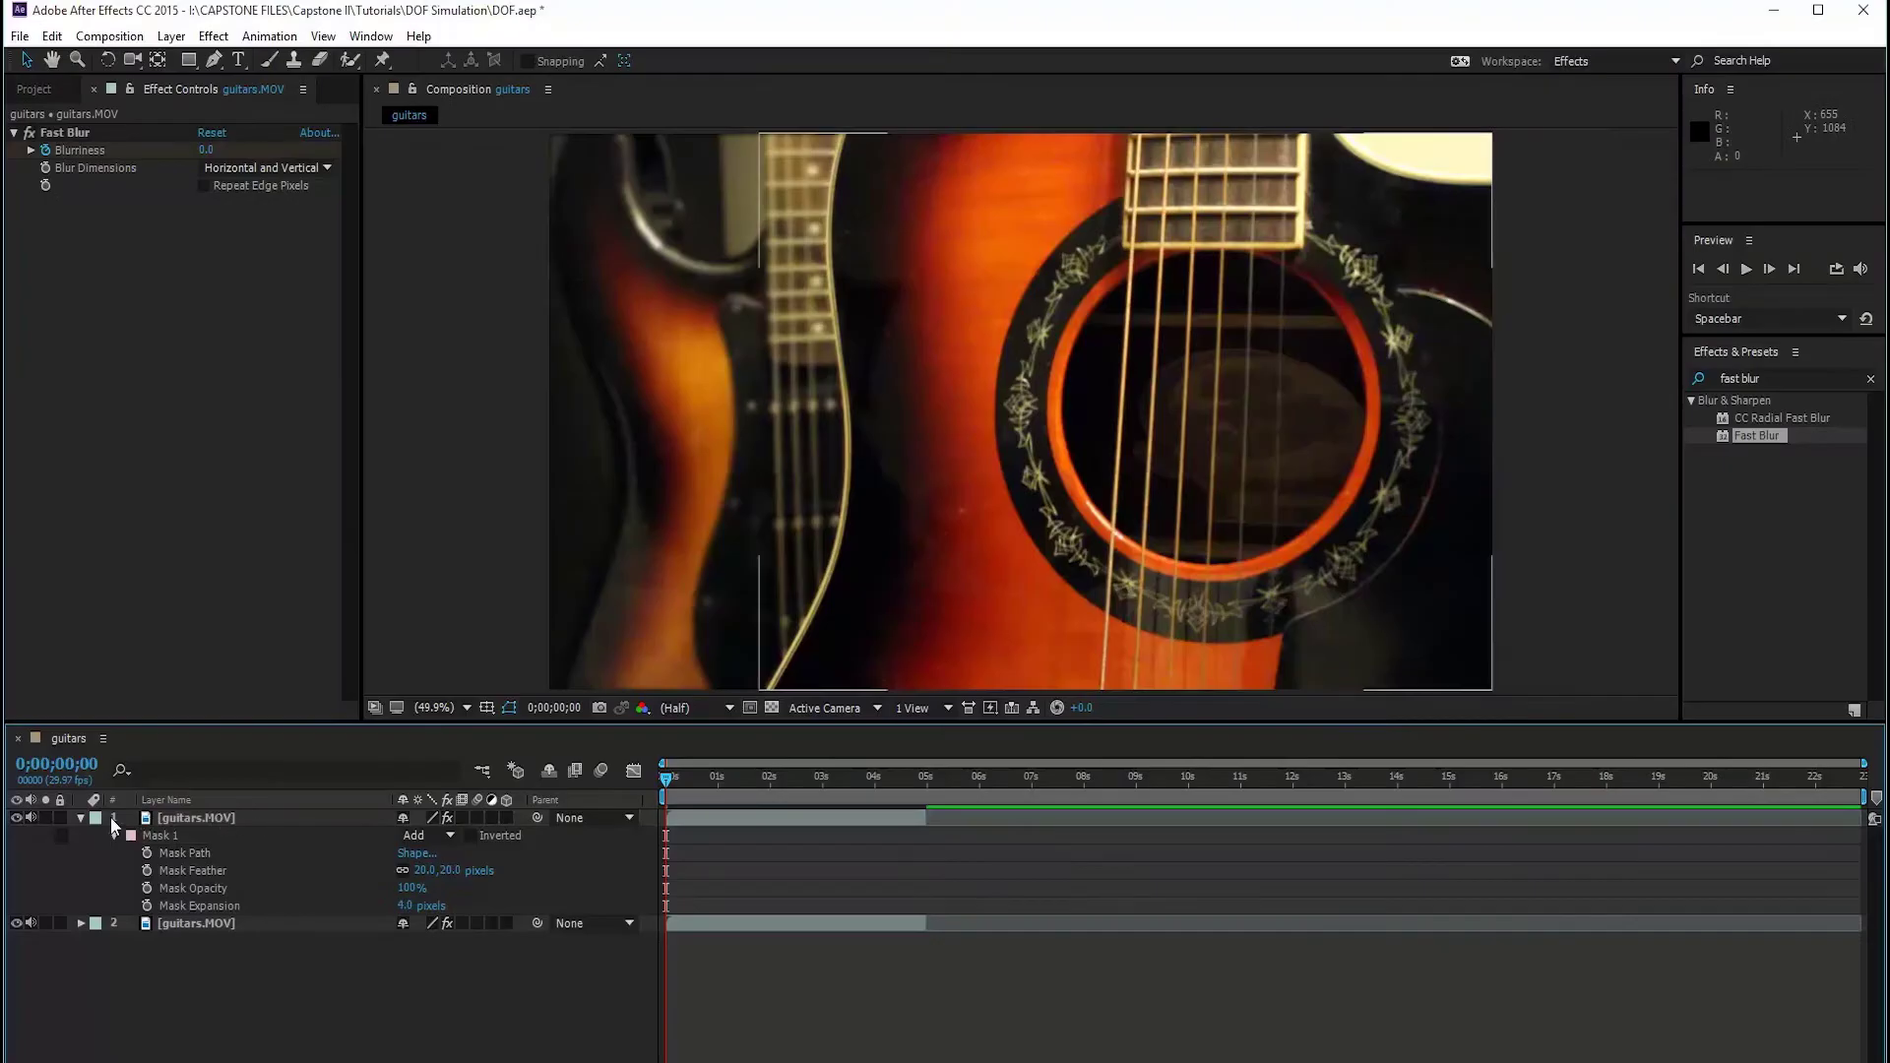
click(81, 818)
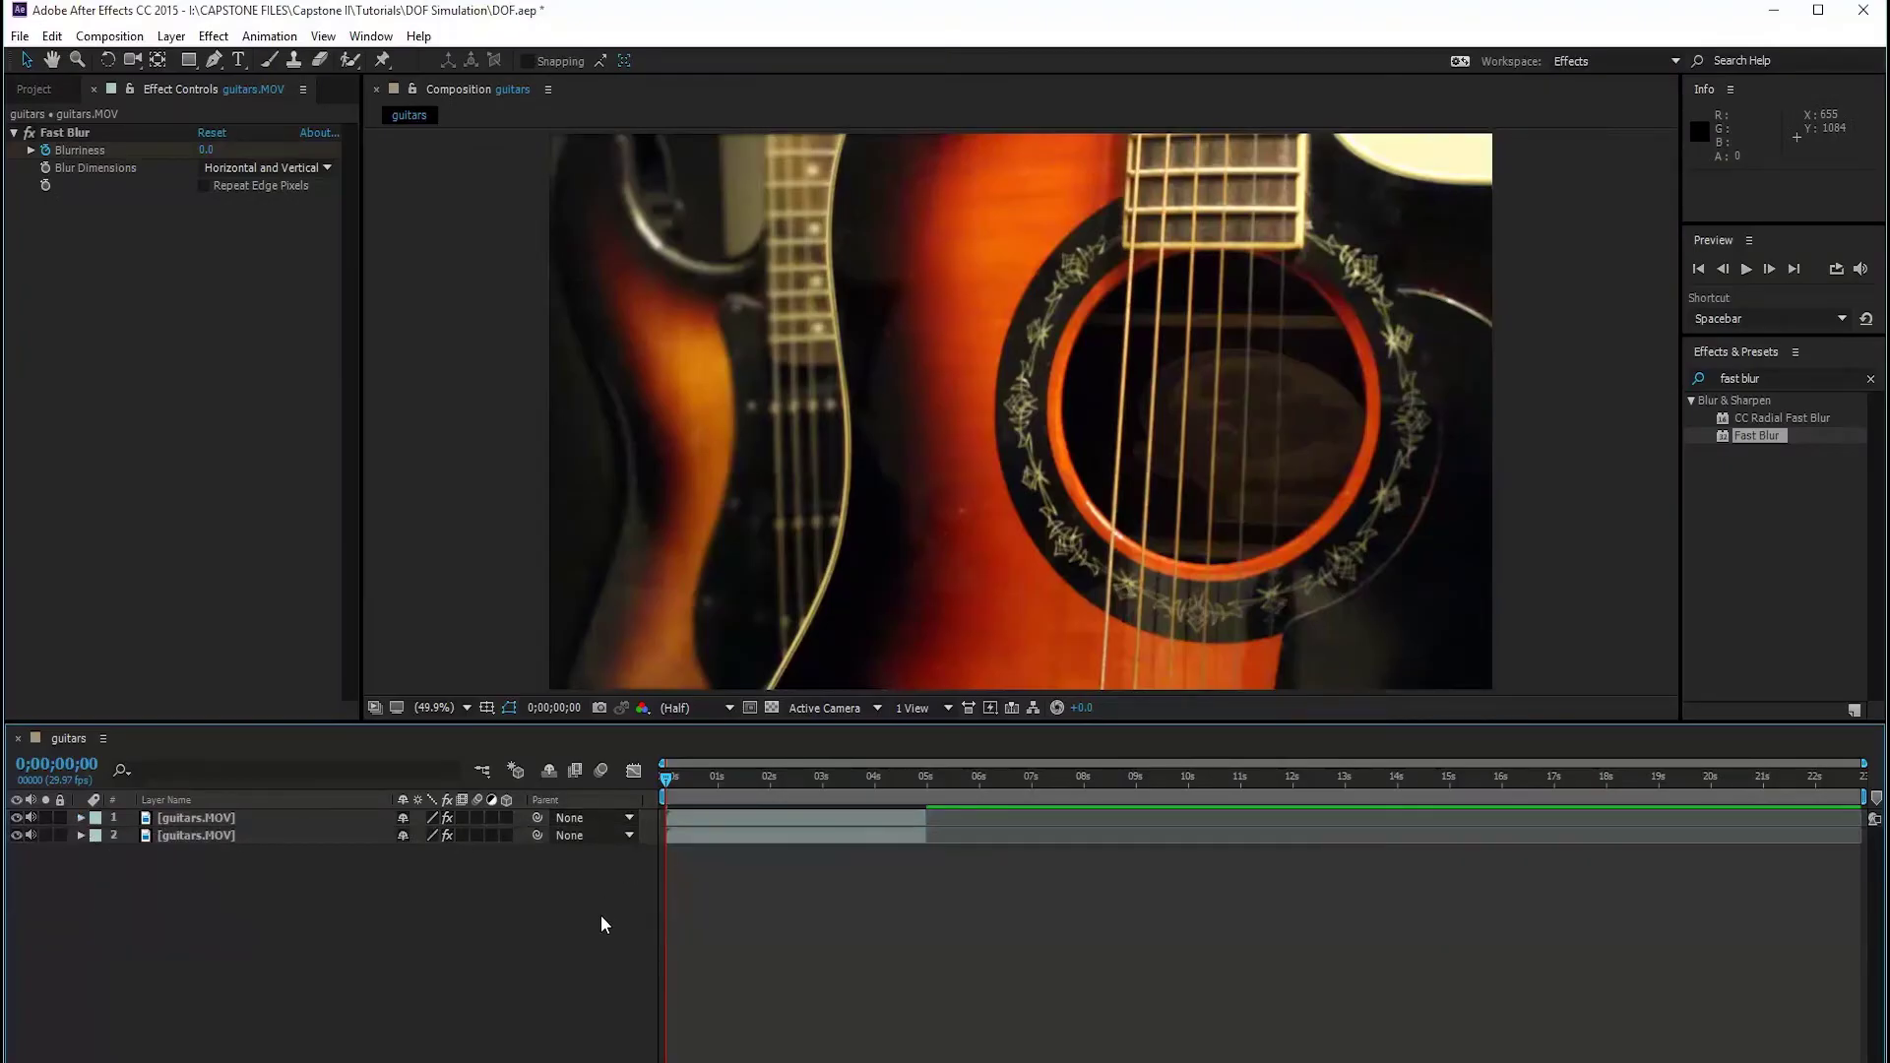